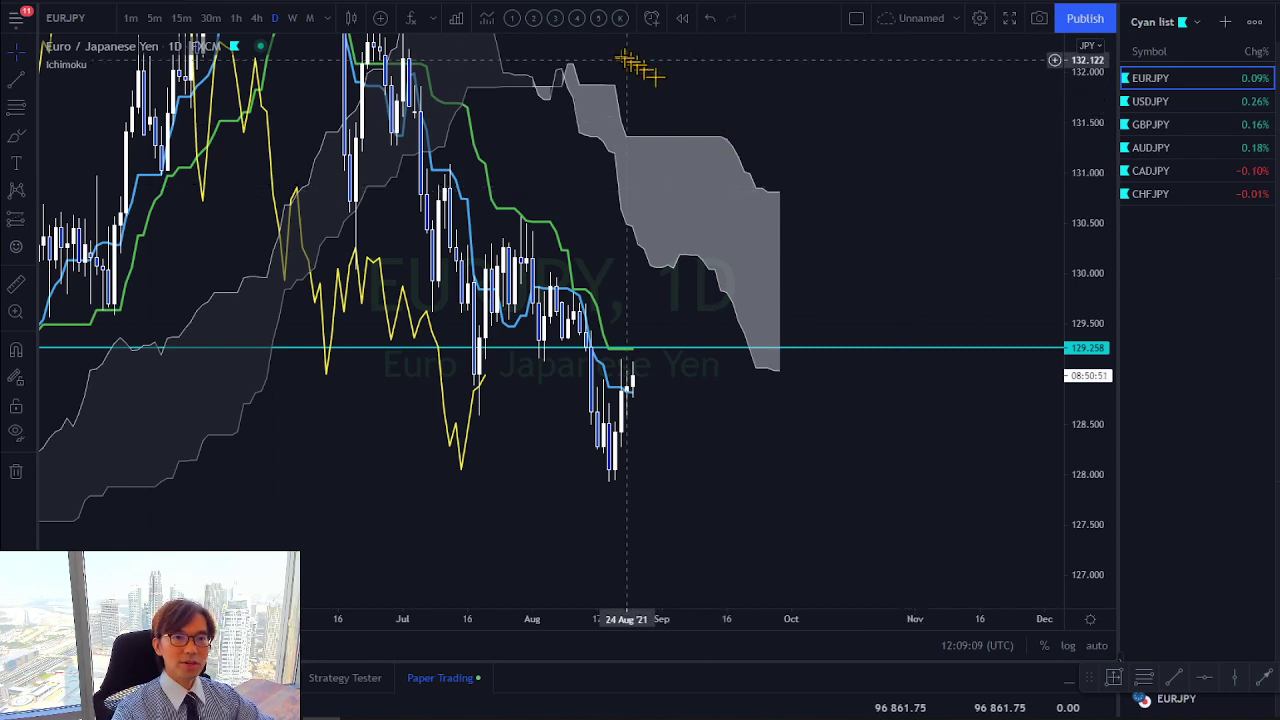
Replace the Ichimoku overlay with the Sessions template and switch EURJPY to 1h candles
left_click(577, 33)
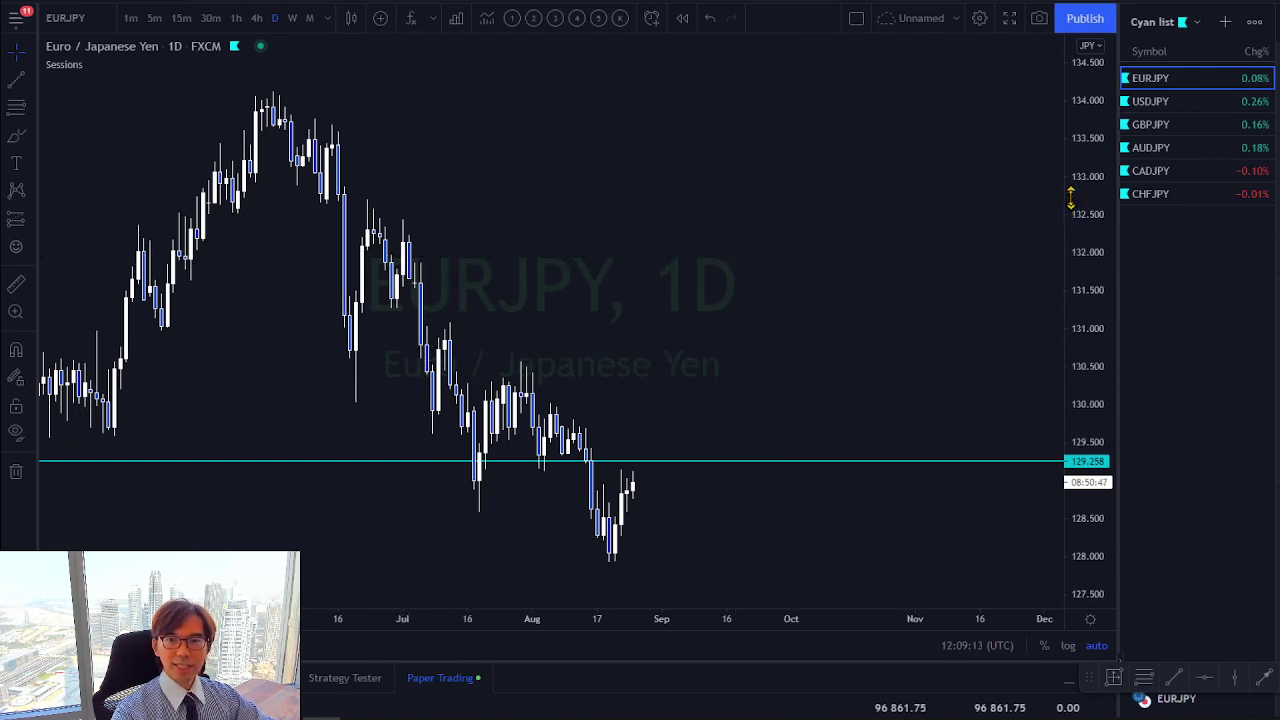
left_click_drag(1070, 199, 1072, 222)
left_click_drag(743, 323, 889, 226)
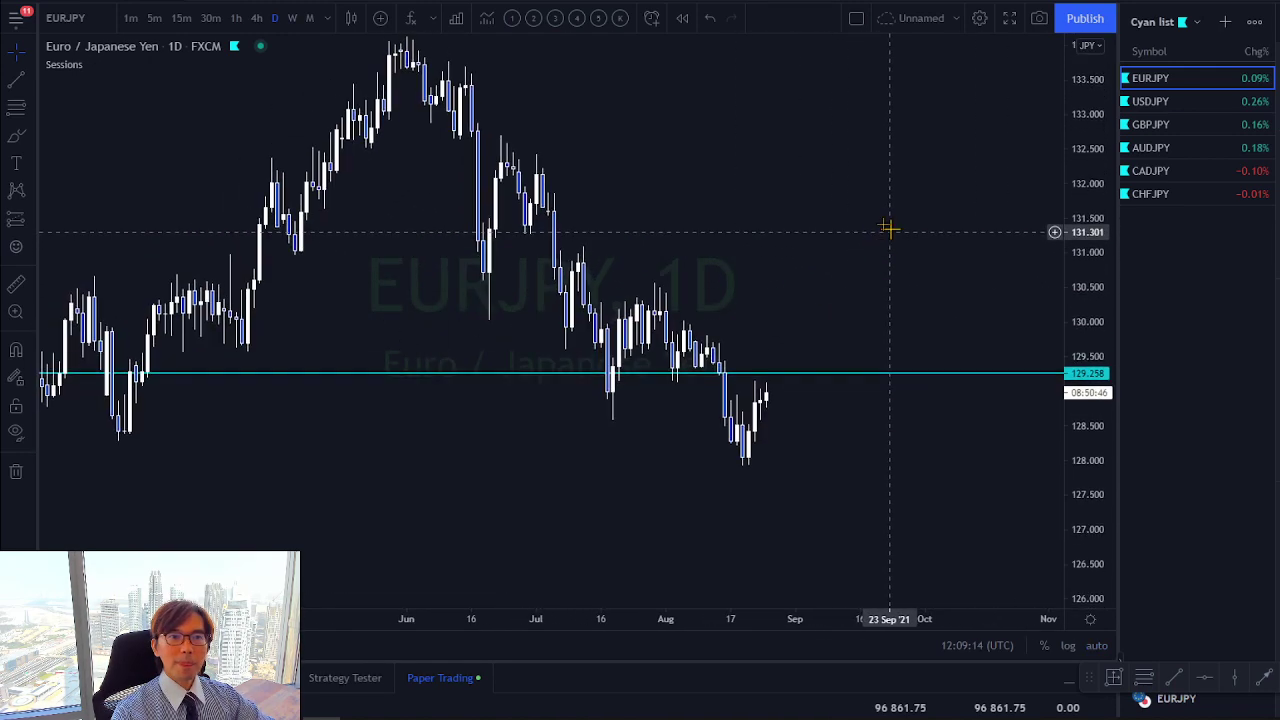
left_click(237, 19)
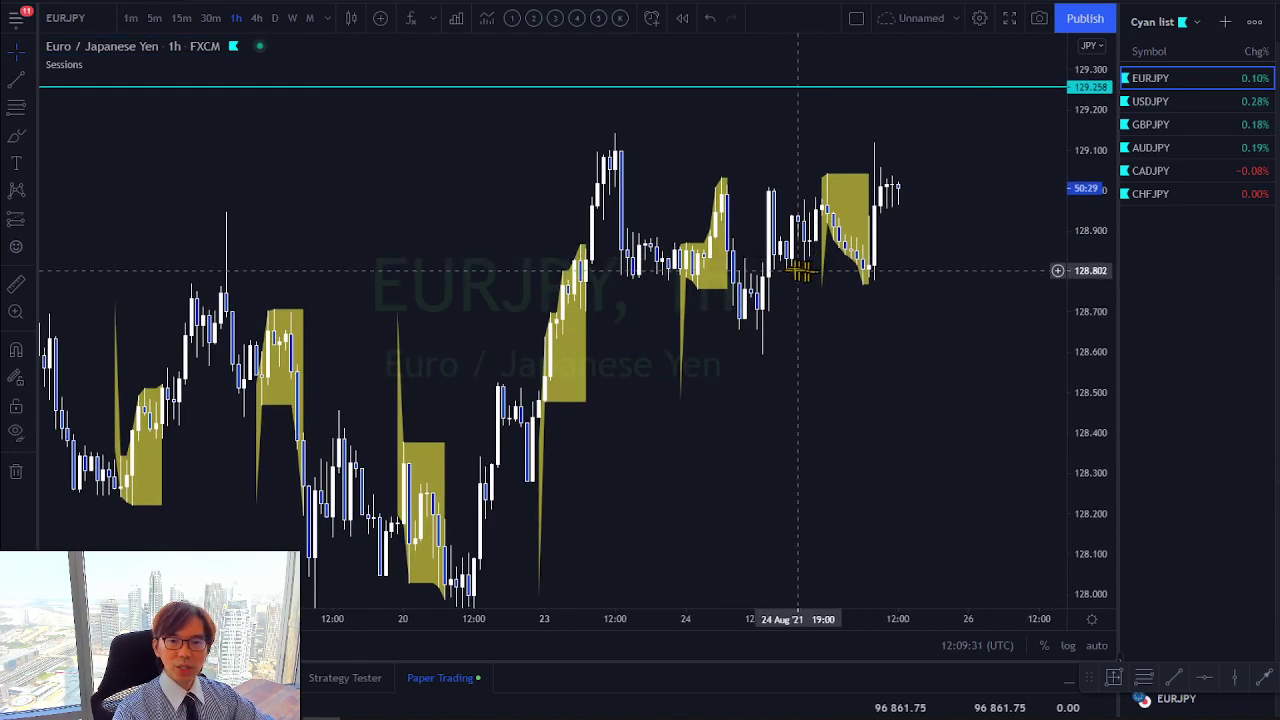
Zoom in on recent bars and mark 24 Aug '21 23:00 with a vertical line
left_click_drag(790, 622, 686, 590)
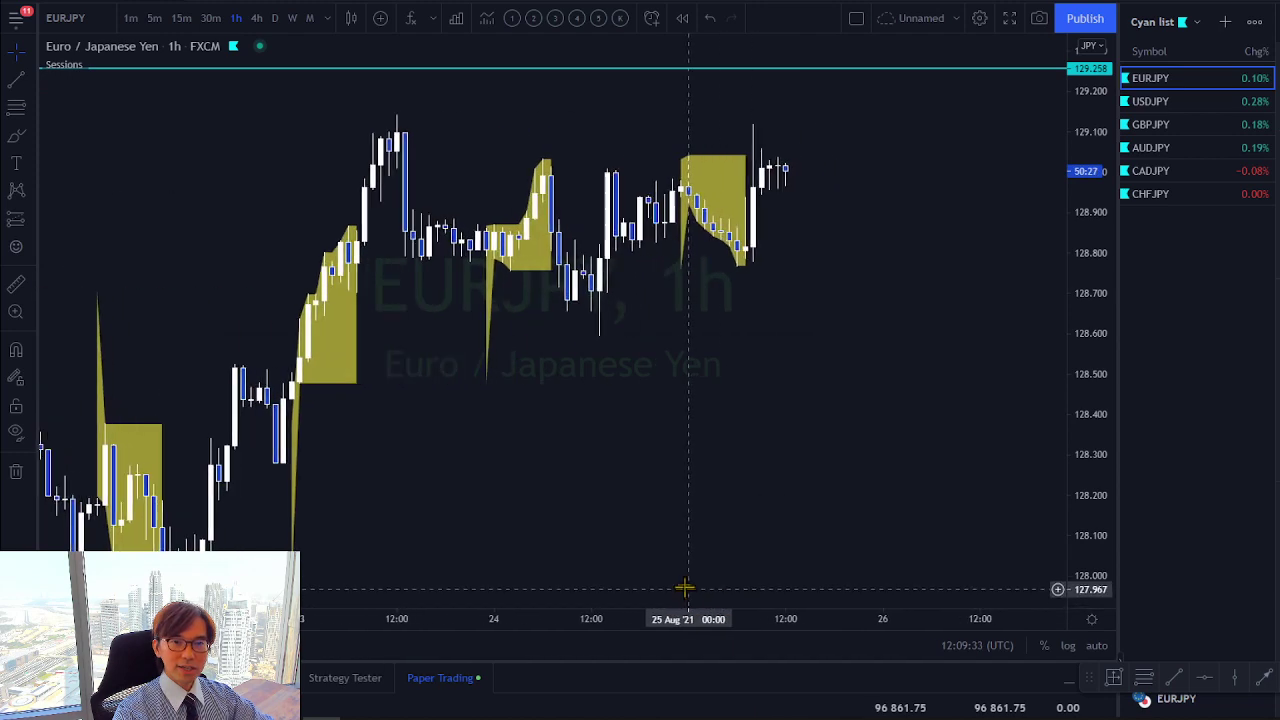
left_click(1233, 682)
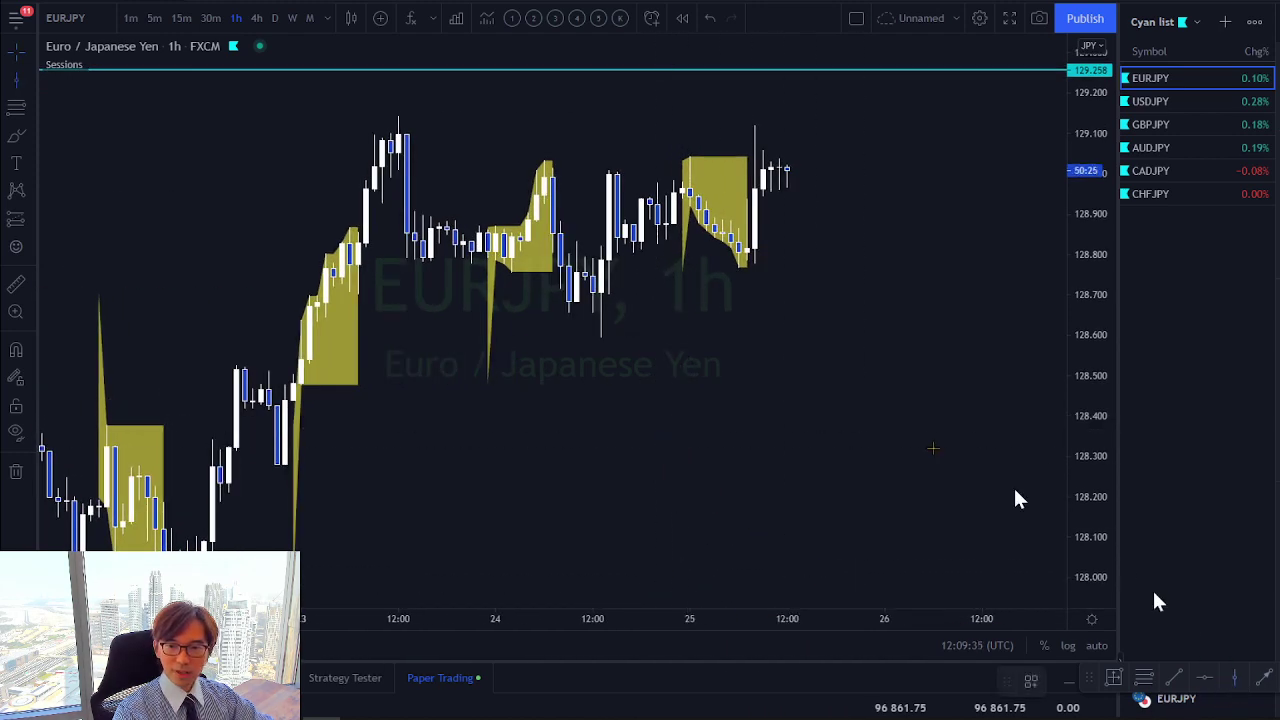
left_click(682, 242)
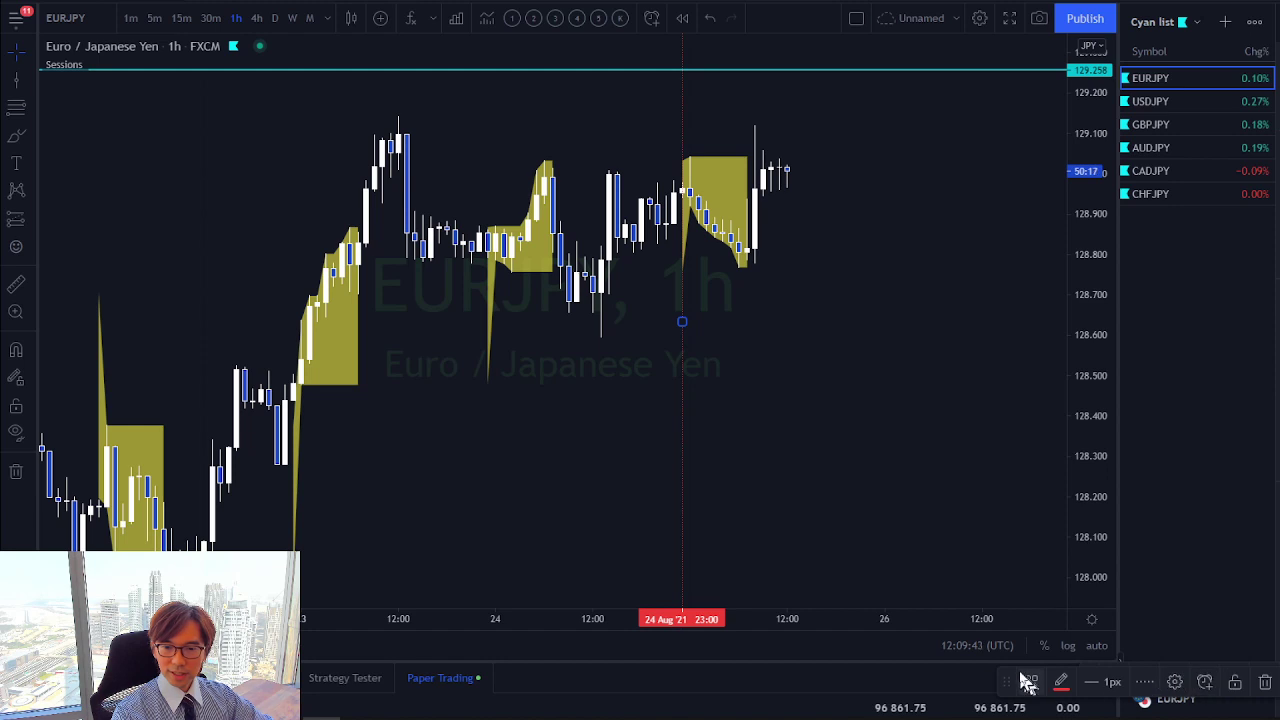
Add a vertical line at 25 Aug '21 07:00 and horizontal levels at 129.044 and 128.766
left_click_drag(1010, 671, 1010, 622)
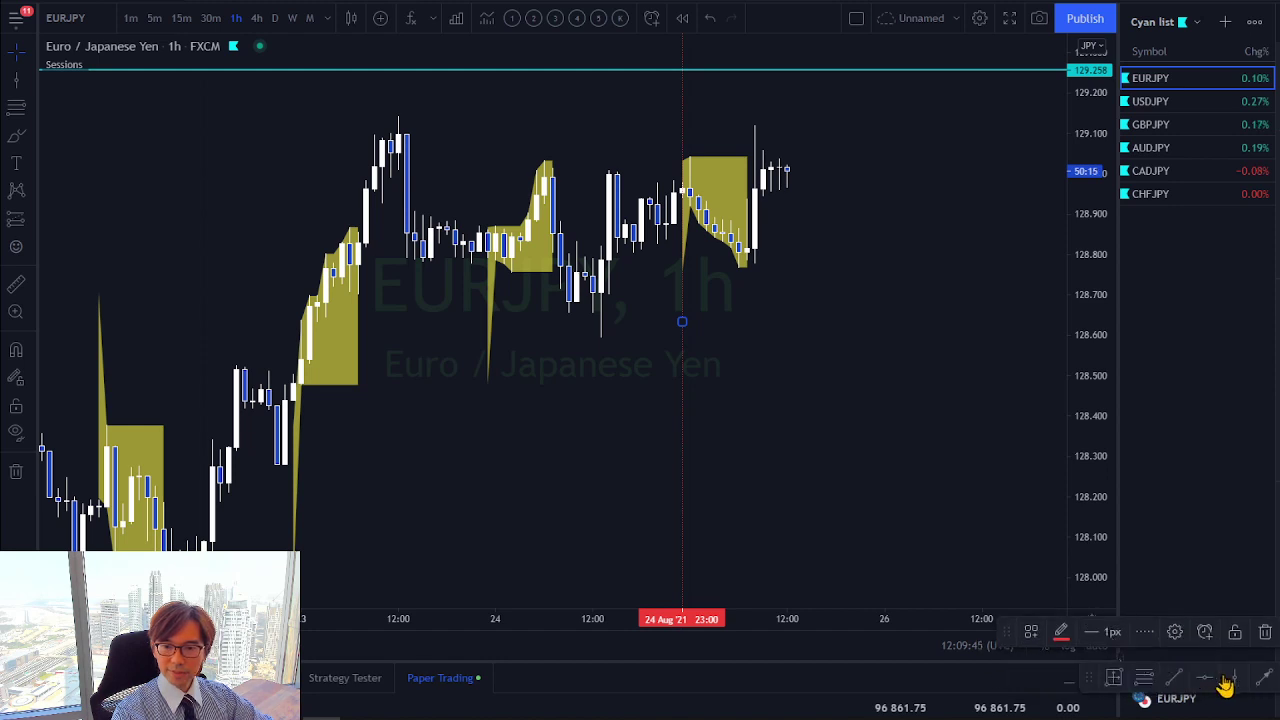
left_click(746, 320)
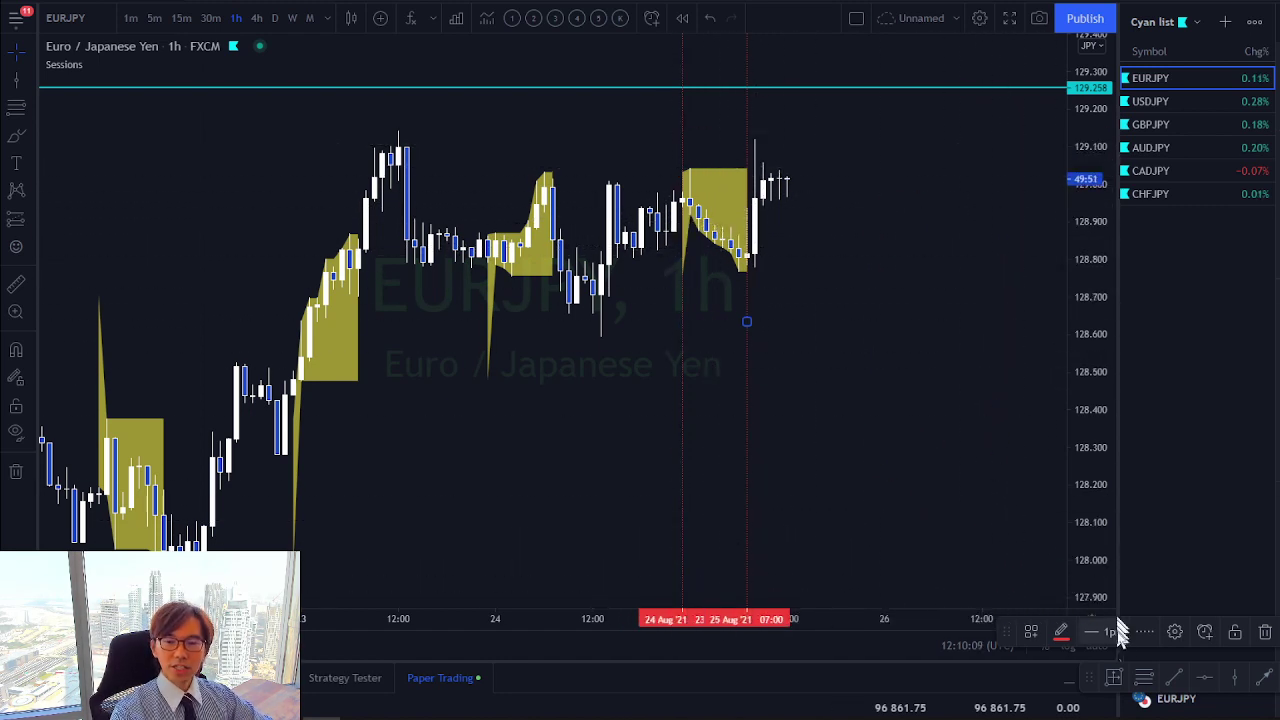
left_click(1203, 679)
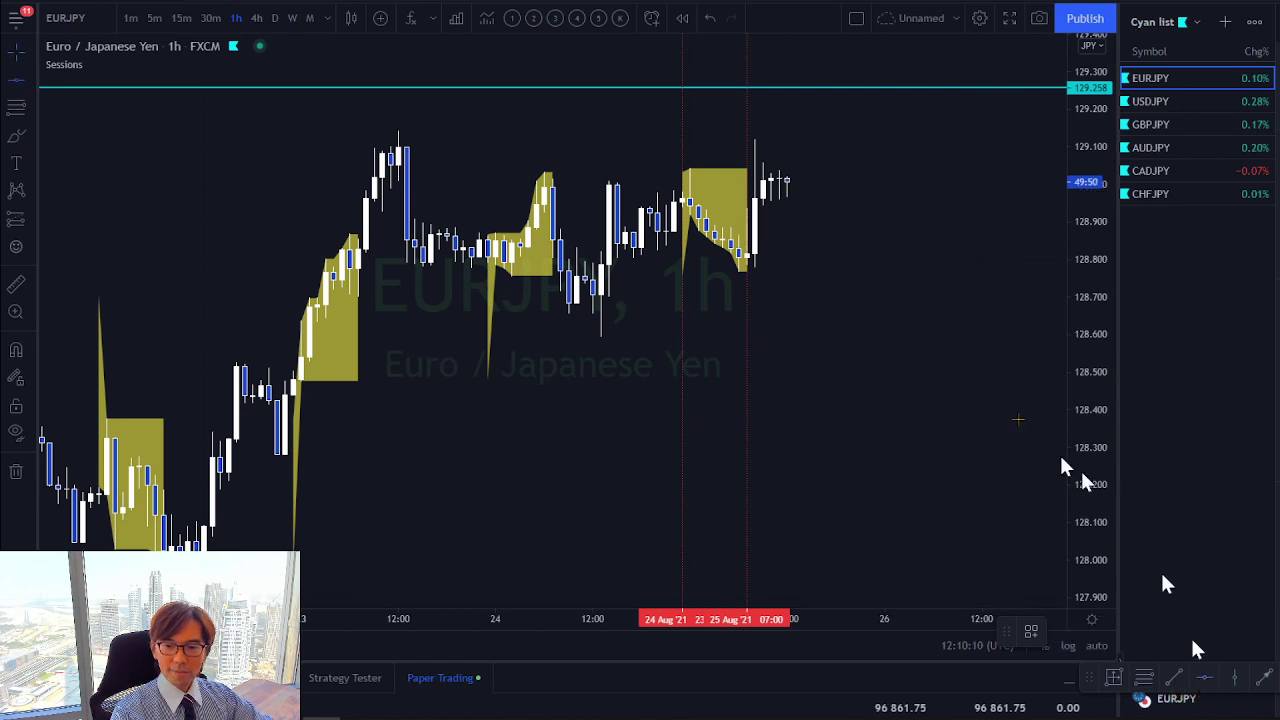
left_click(744, 168)
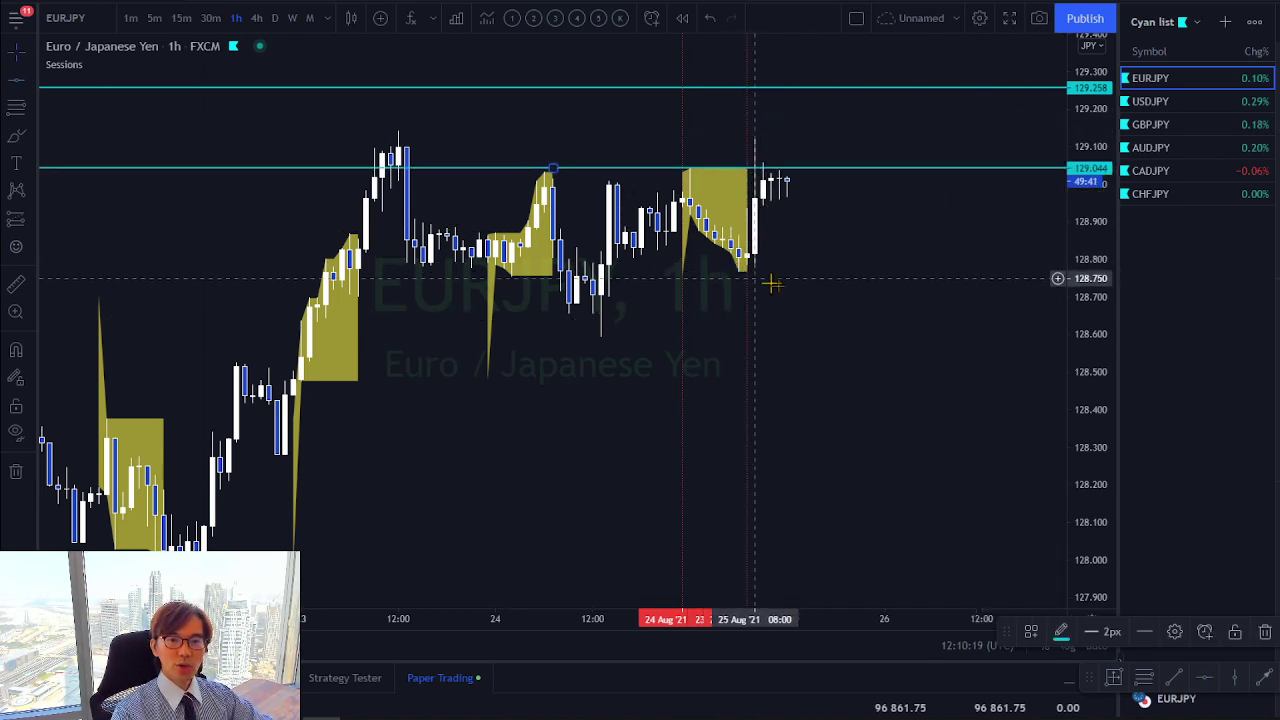
left_click(1206, 679)
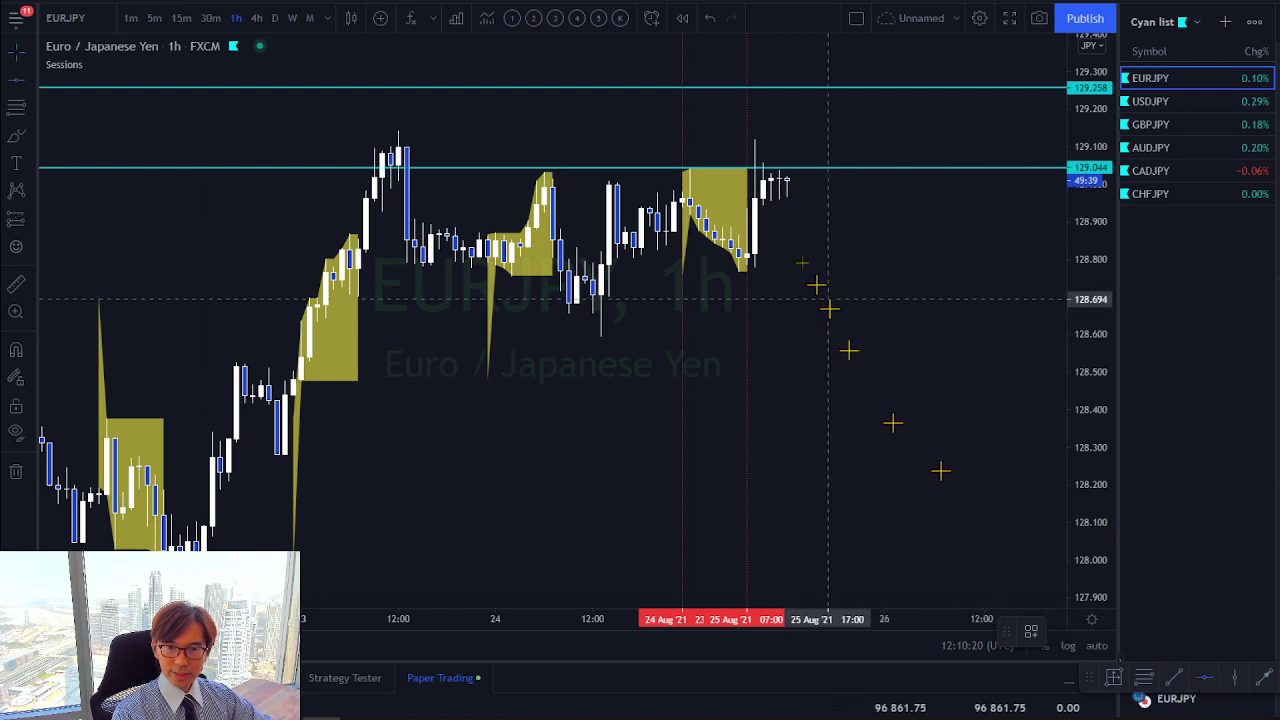
left_click(792, 271)
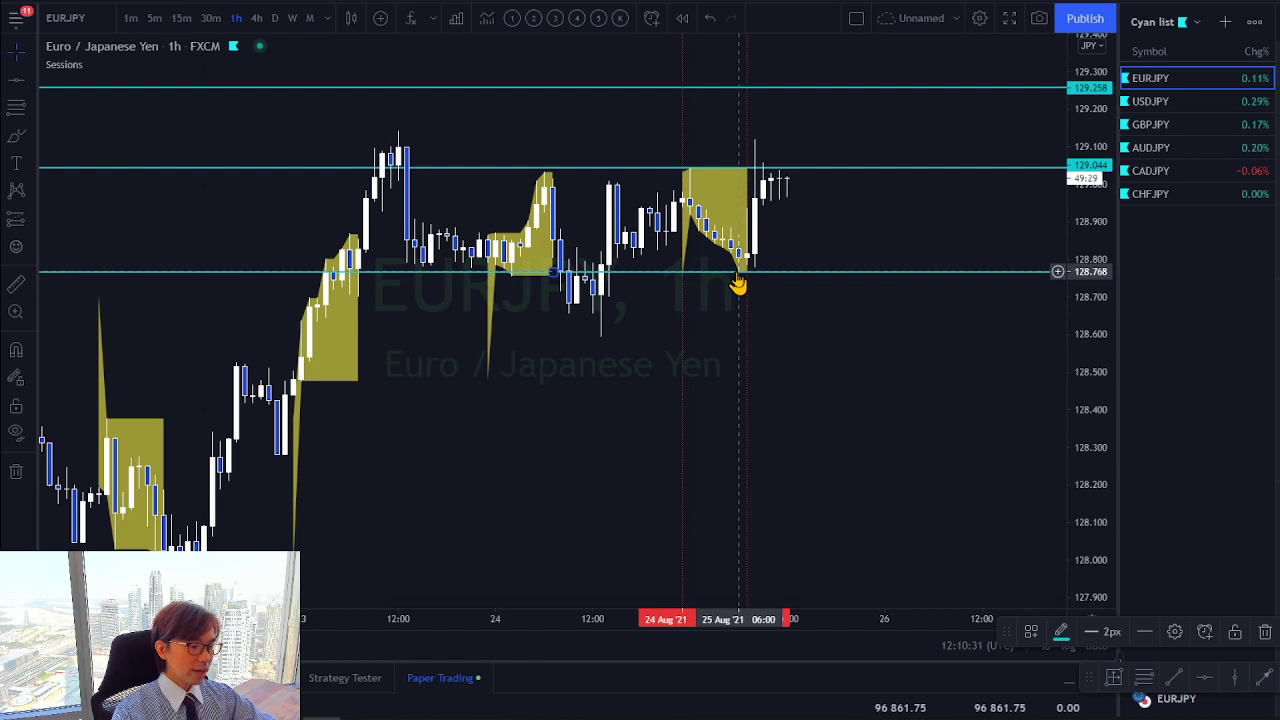
mouse_move(738, 285)
left_mouse_down()
mouse_move(705, 285)
mouse_move(755, 280)
mouse_move(752, 193)
mouse_move(680, 166)
mouse_move(688, 272)
left_mouse_up()
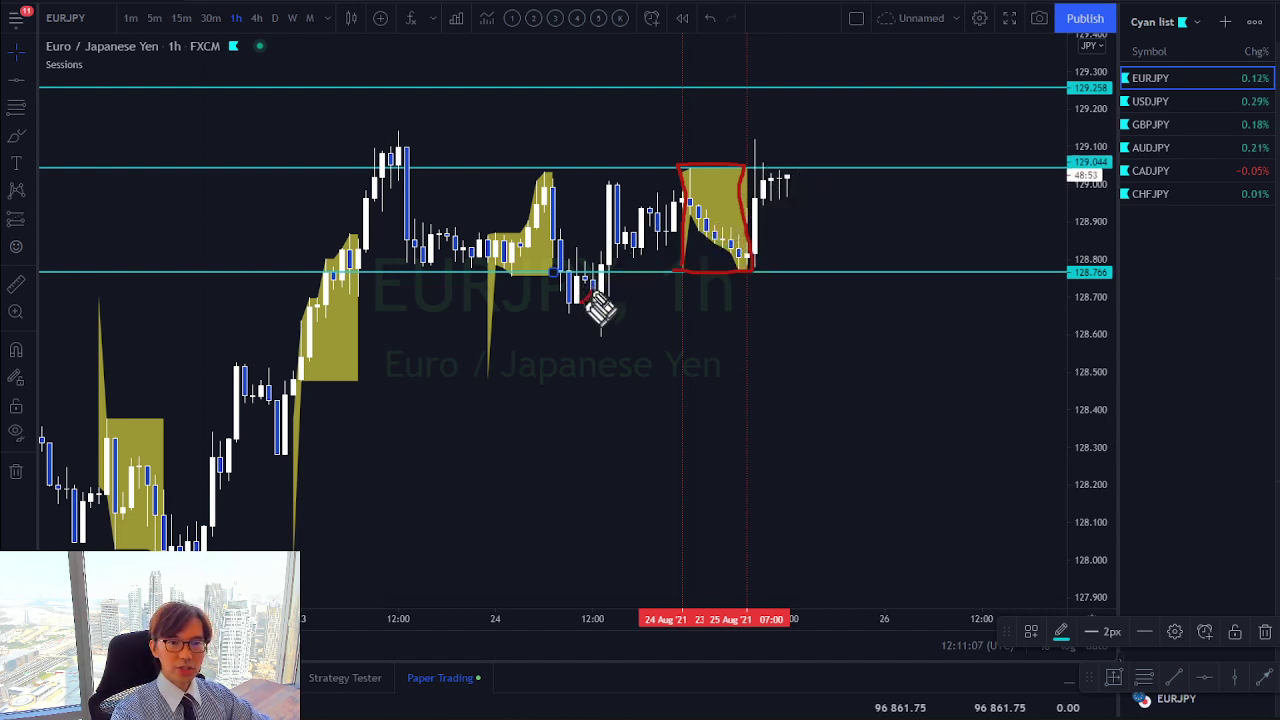
mouse_move(595, 305)
left_mouse_down()
mouse_move(695, 200)
mouse_move(735, 250)
mouse_move(777, 180)
left_mouse_up()
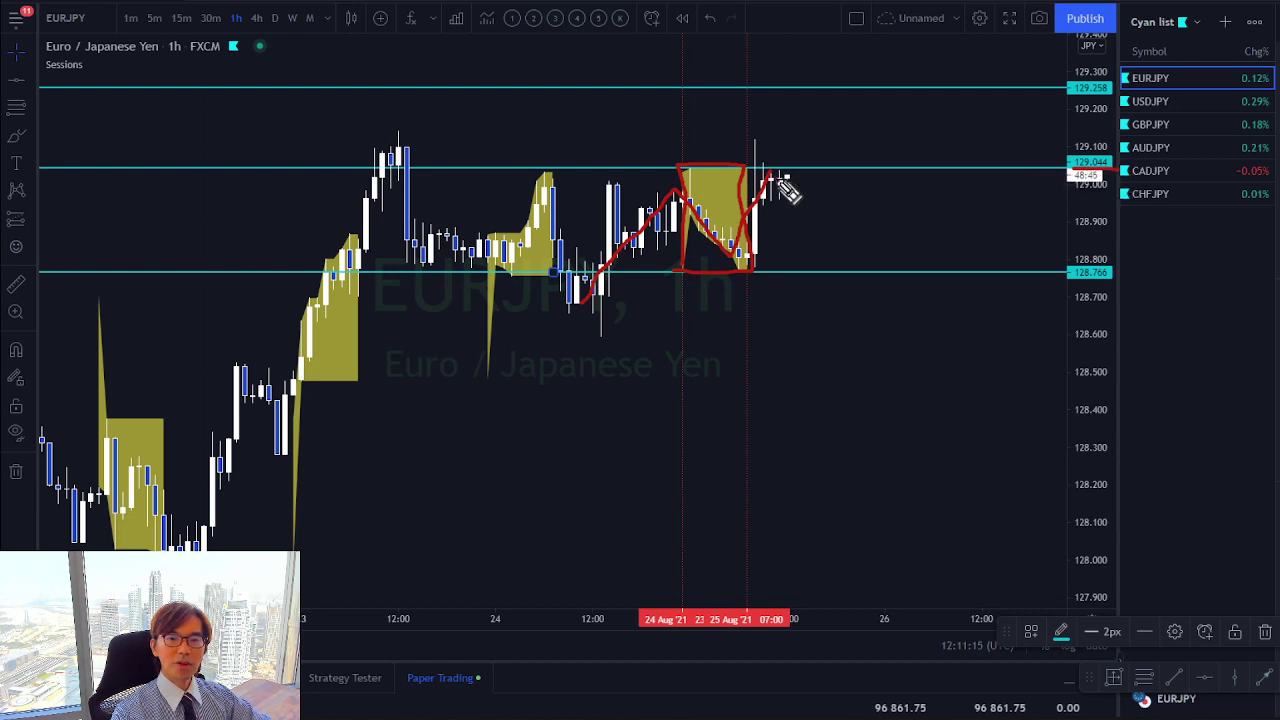
mouse_move(778, 180)
left_mouse_down()
mouse_move(823, 118)
mouse_move(852, 114)
left_mouse_up()
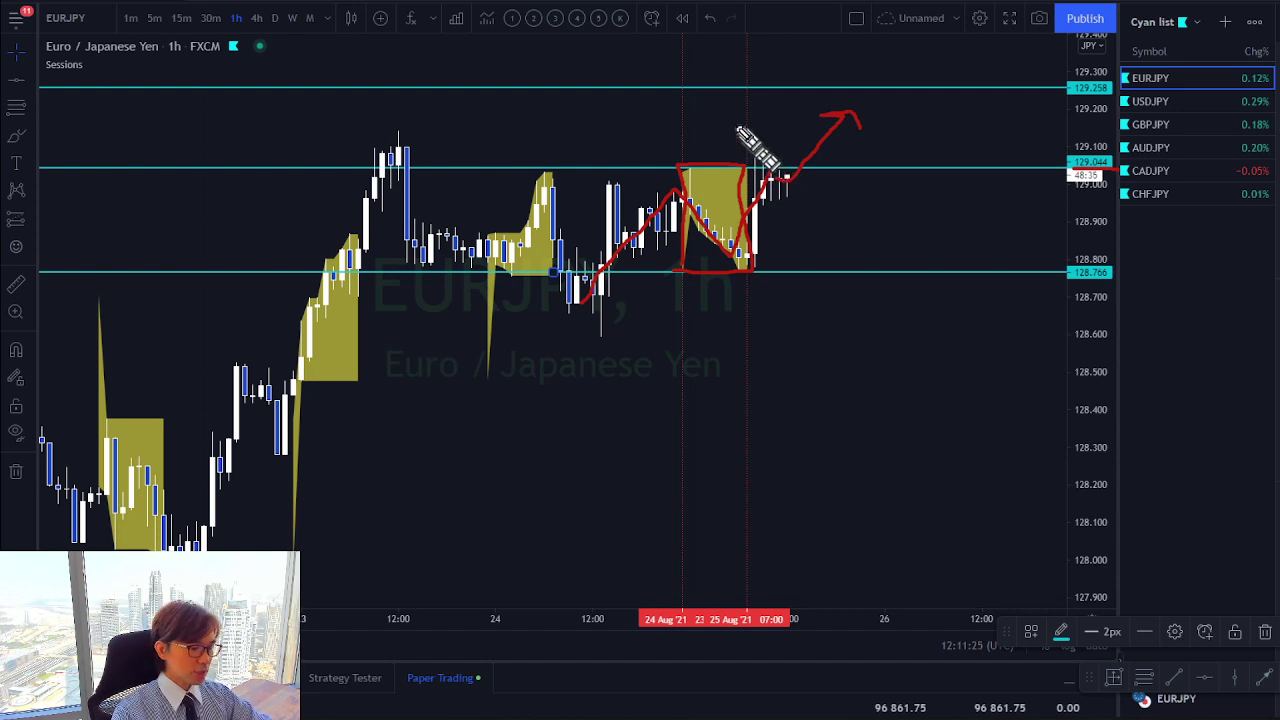
left_click(719, 102)
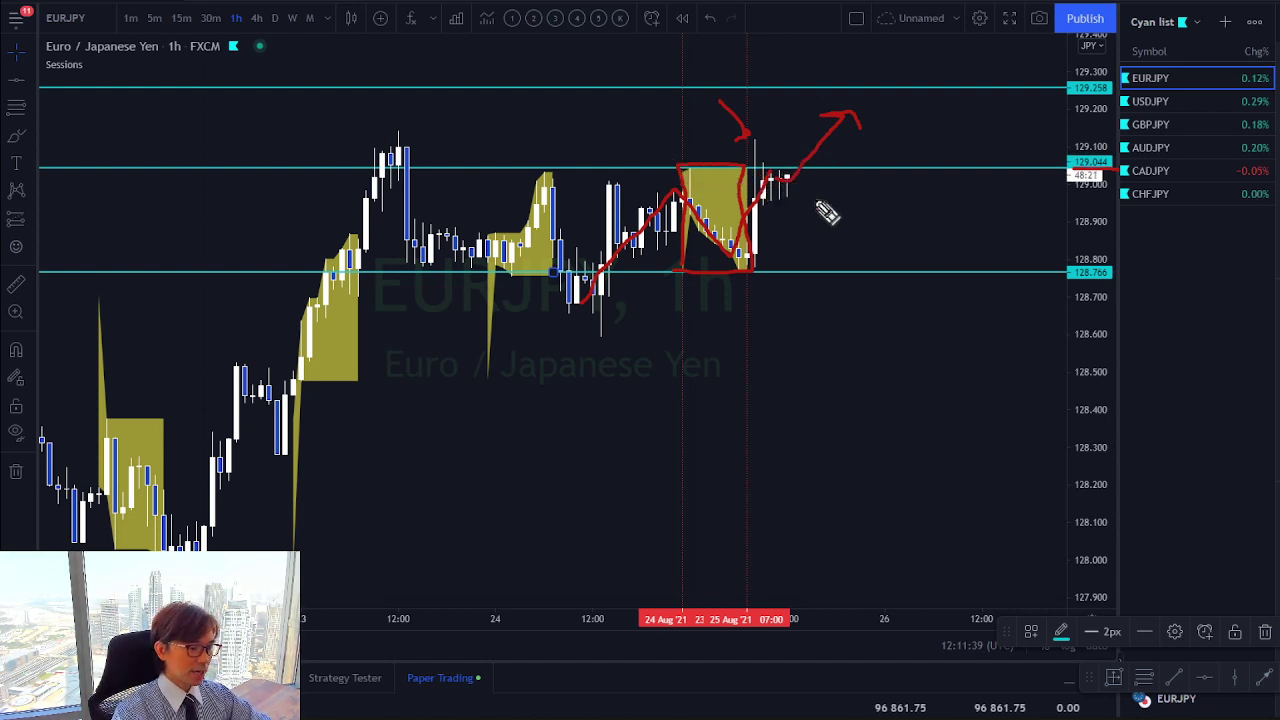
key("e")
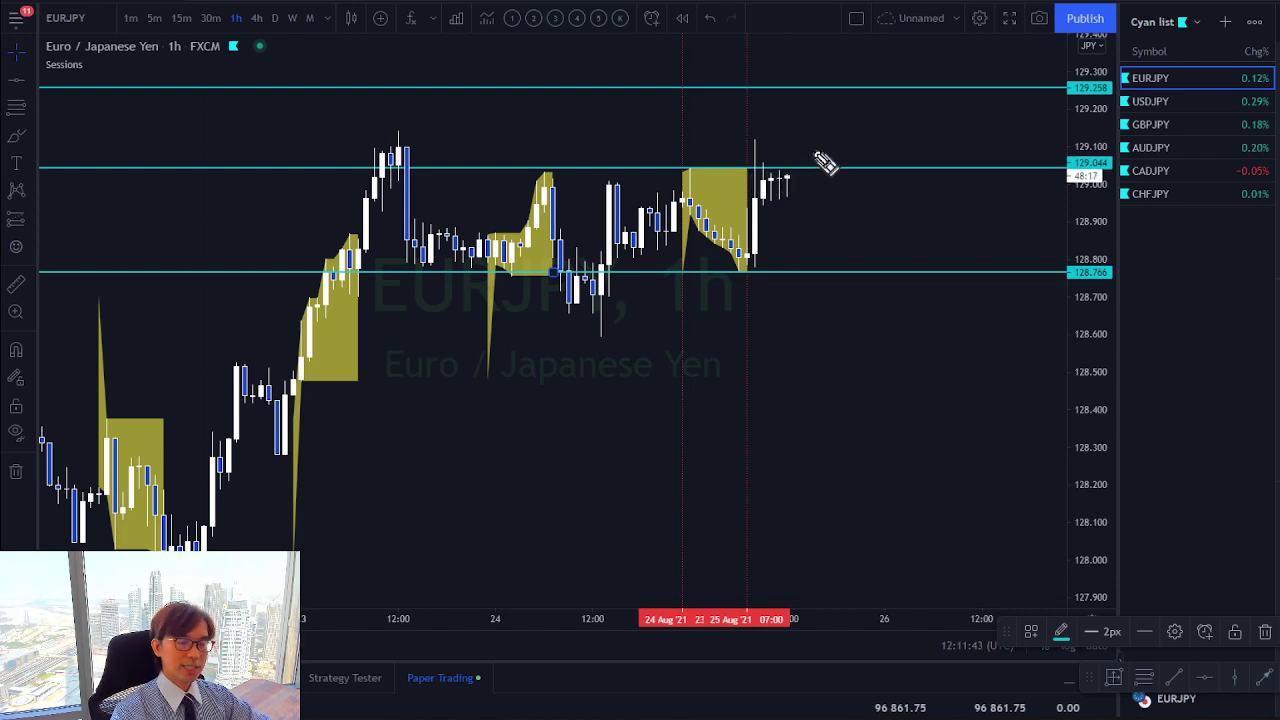
Sketch and undo a red arrow, reframe the chart, then switch to USDJPY
mouse_move(790, 182)
left_mouse_down()
mouse_move(830, 130)
mouse_move(849, 142)
left_mouse_up()
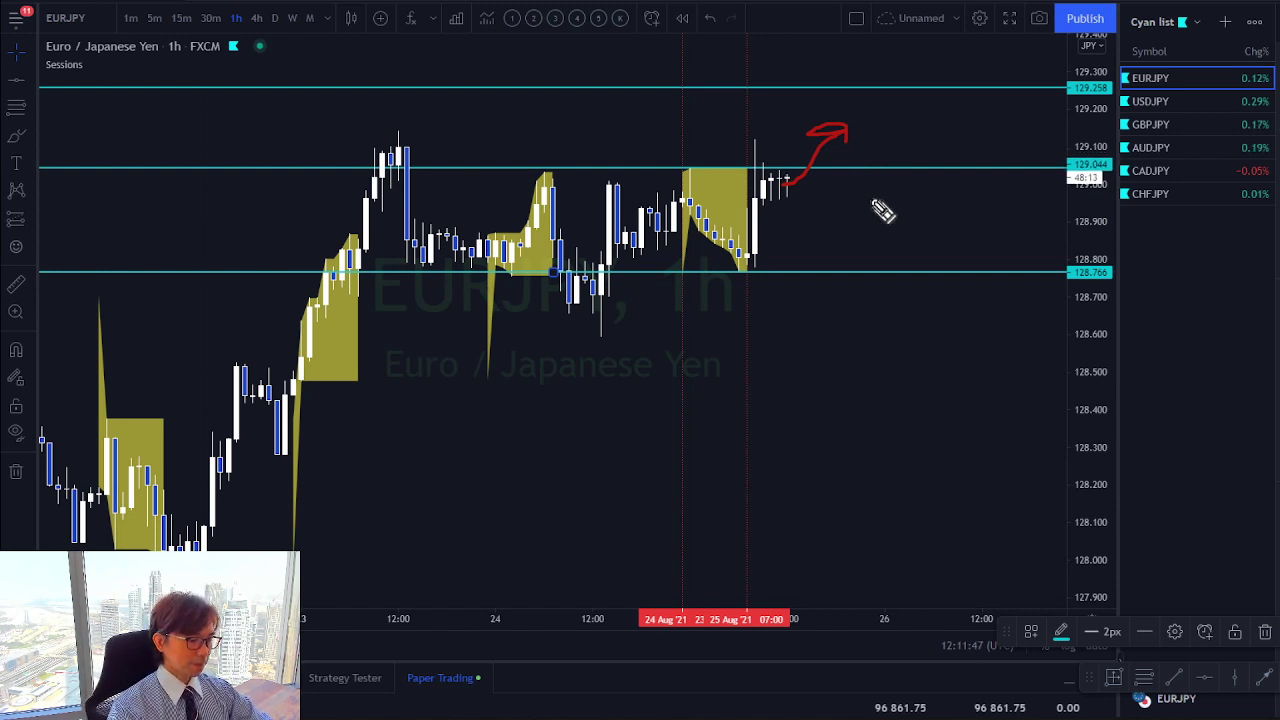
key("ctrl+z")
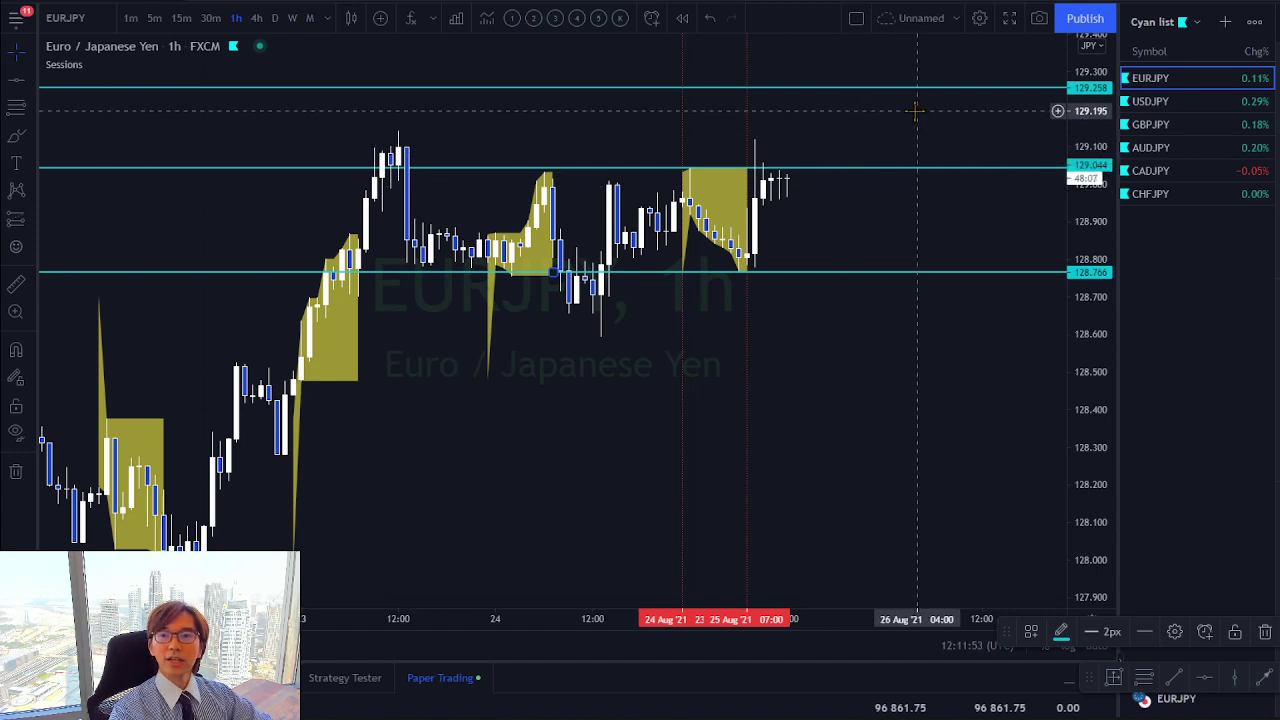
left_click_drag(1086, 206, 1086, 200)
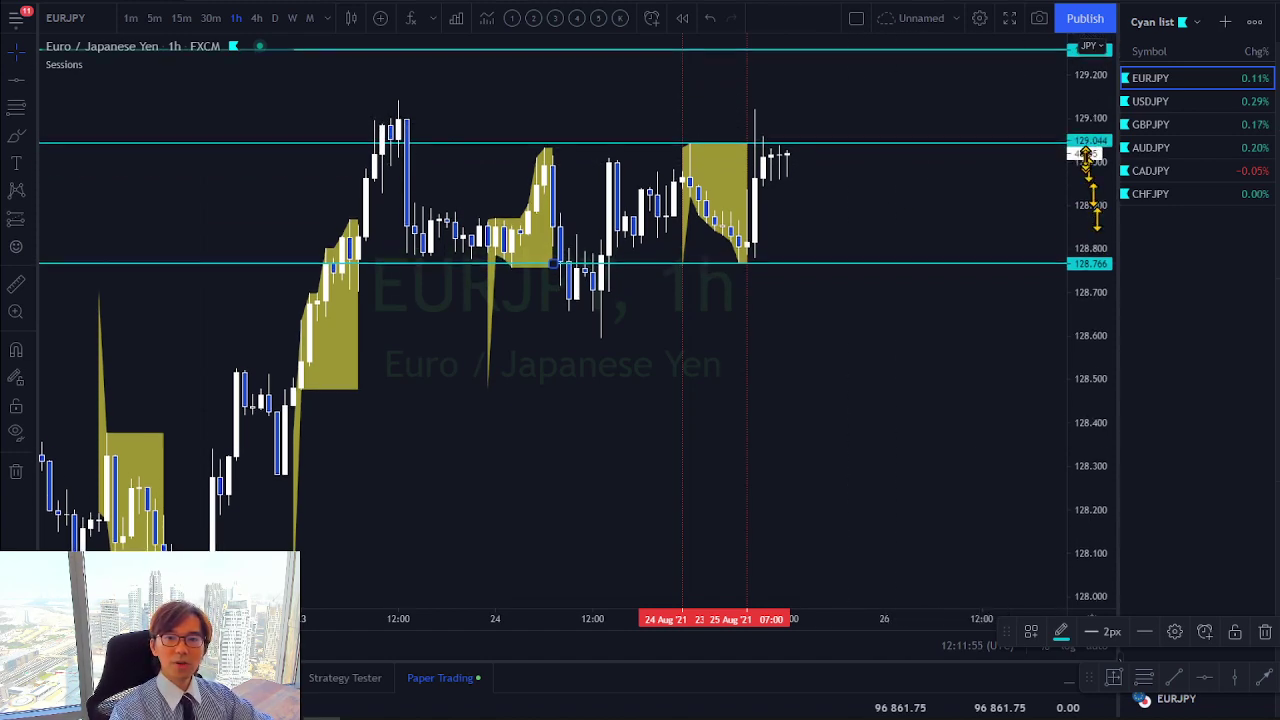
left_click_drag(904, 113, 906, 191)
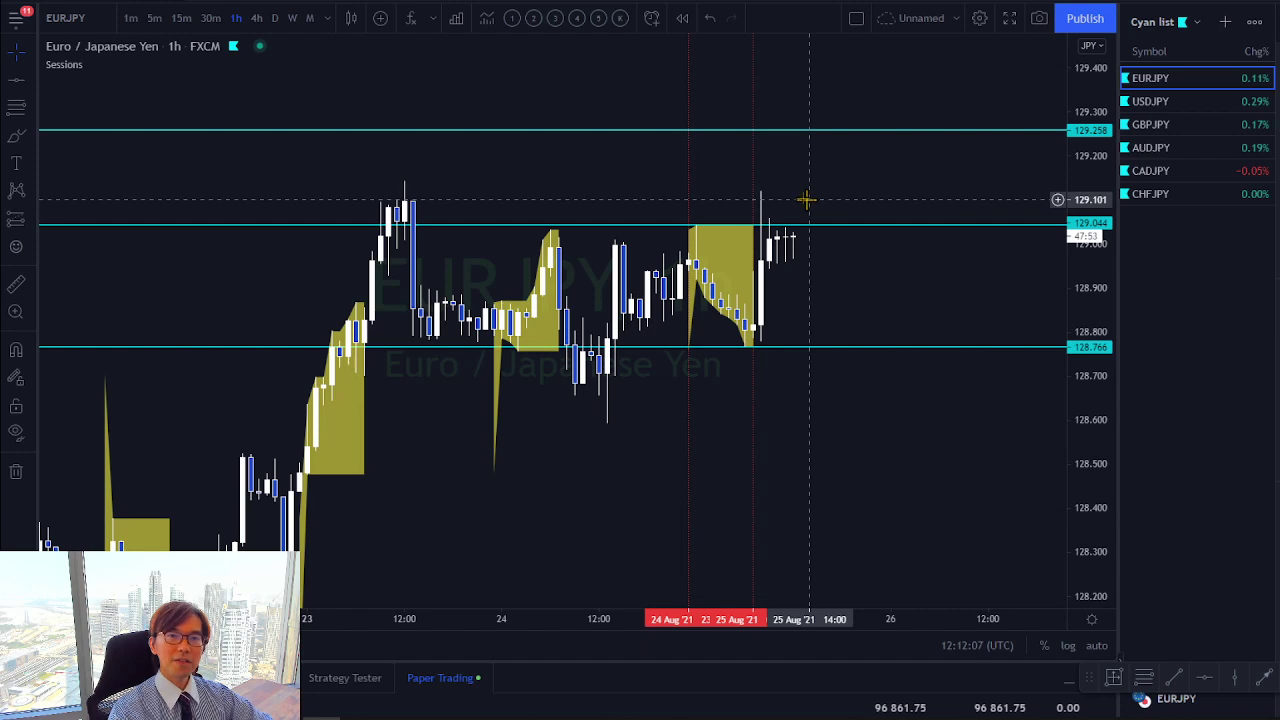
left_click_drag(828, 189, 741, 178)
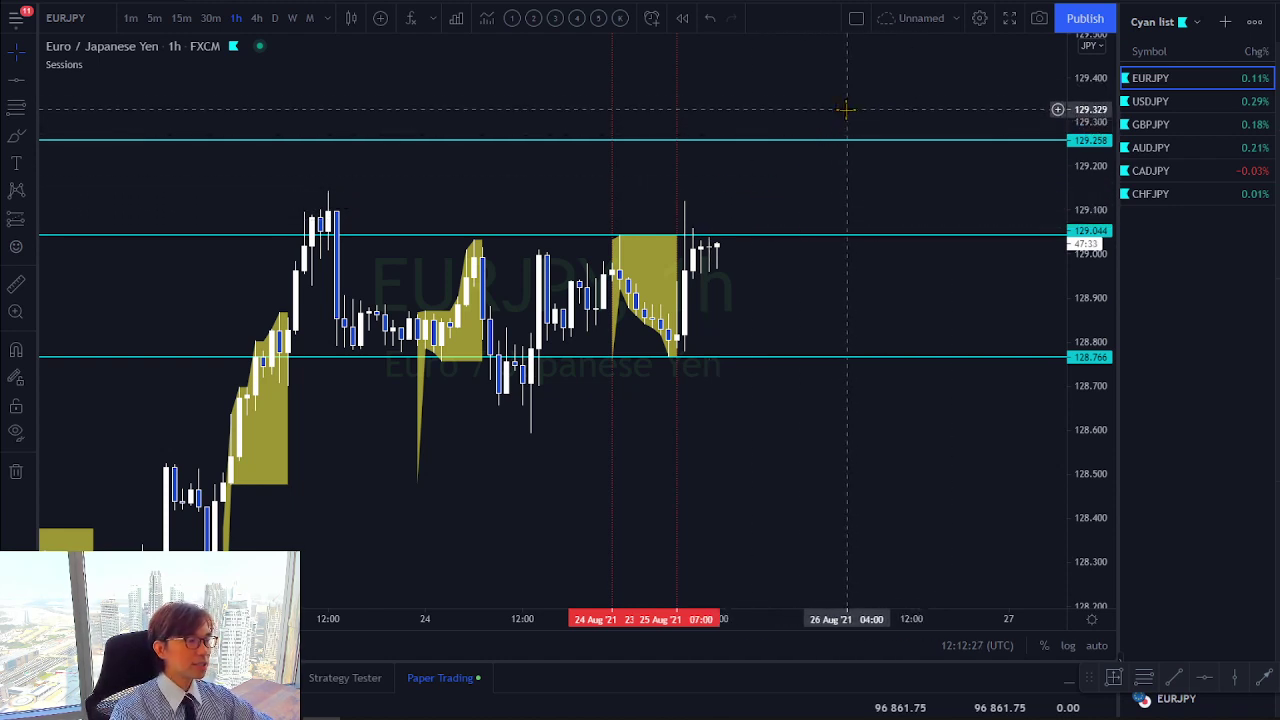
key("Down")
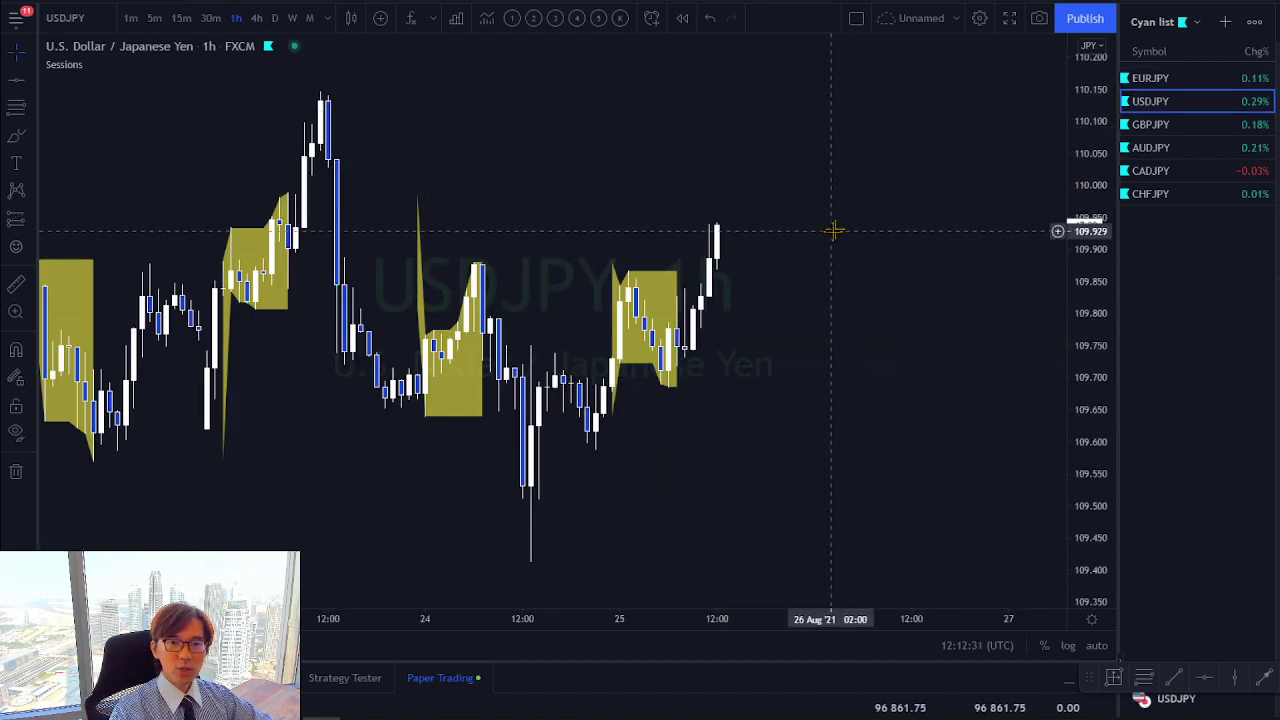
Add a cyan 109.868 level on USDJPY, sketch red scenario strokes, then clear them
left_click(1204, 680)
left_click(628, 263)
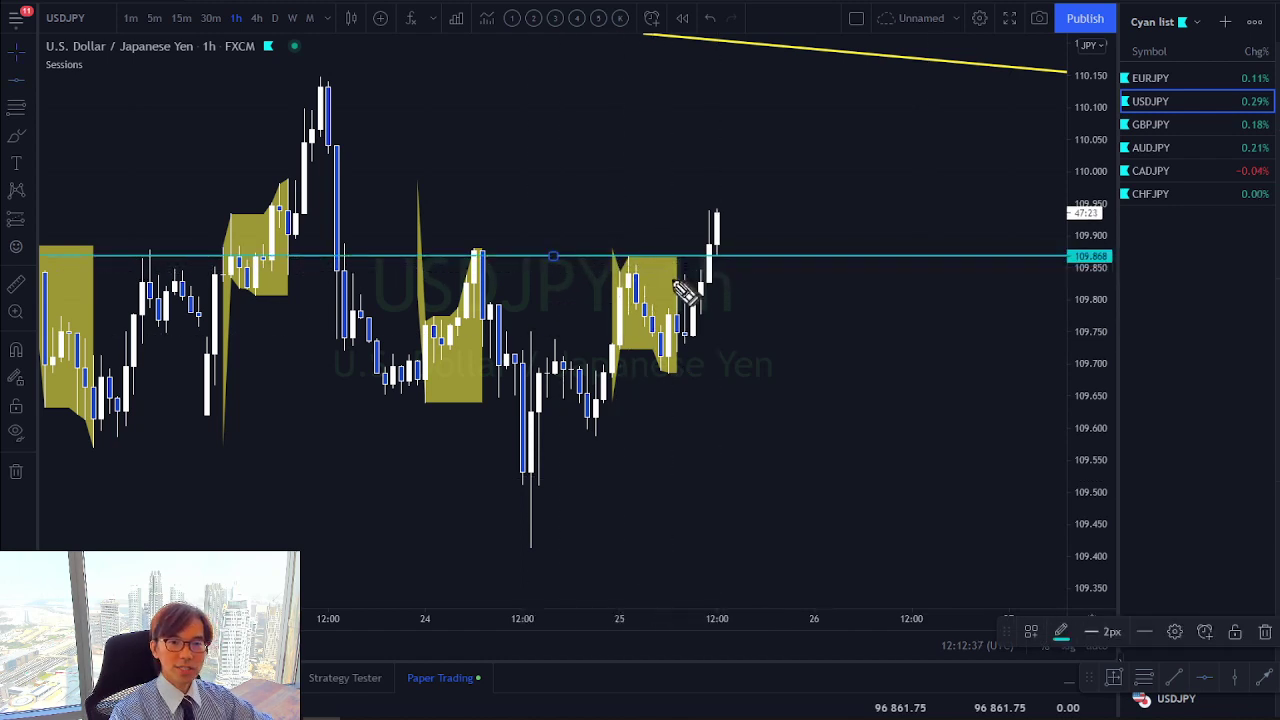
left_click_drag(676, 284, 714, 240)
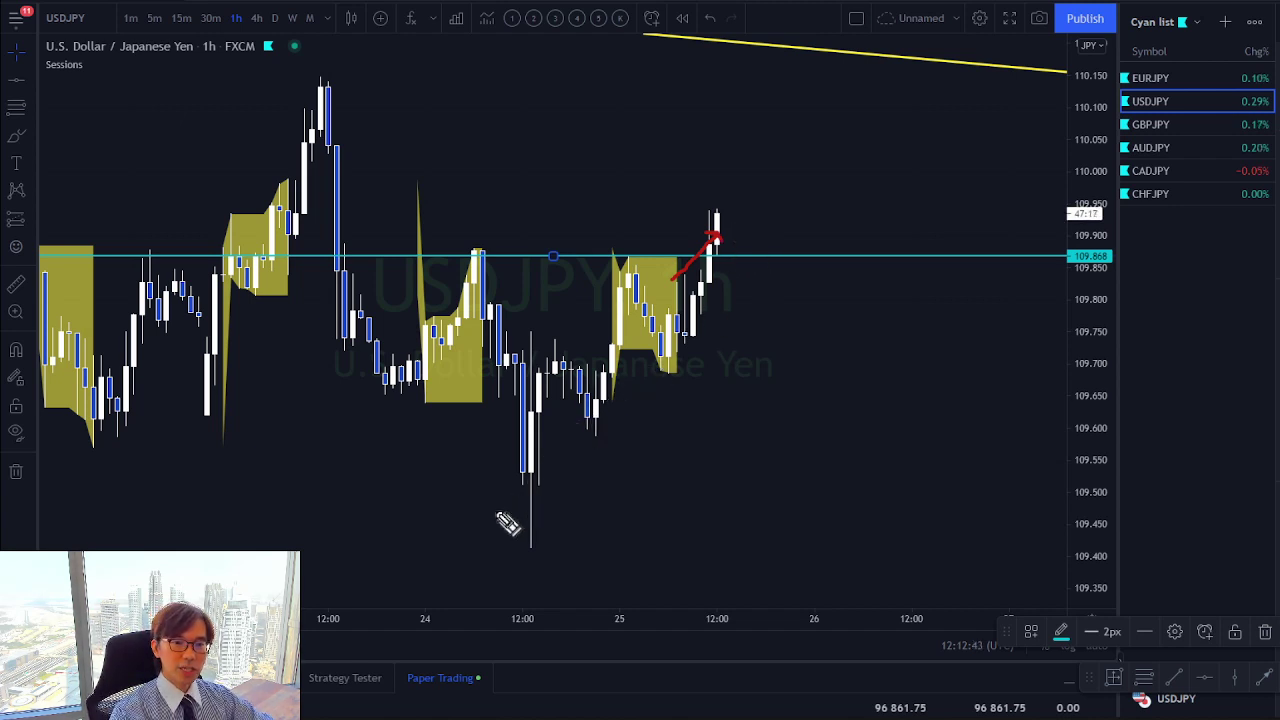
mouse_move(495, 508)
left_mouse_down()
mouse_move(545, 410)
mouse_move(612, 325)
mouse_move(660, 338)
mouse_move(728, 238)
left_mouse_up()
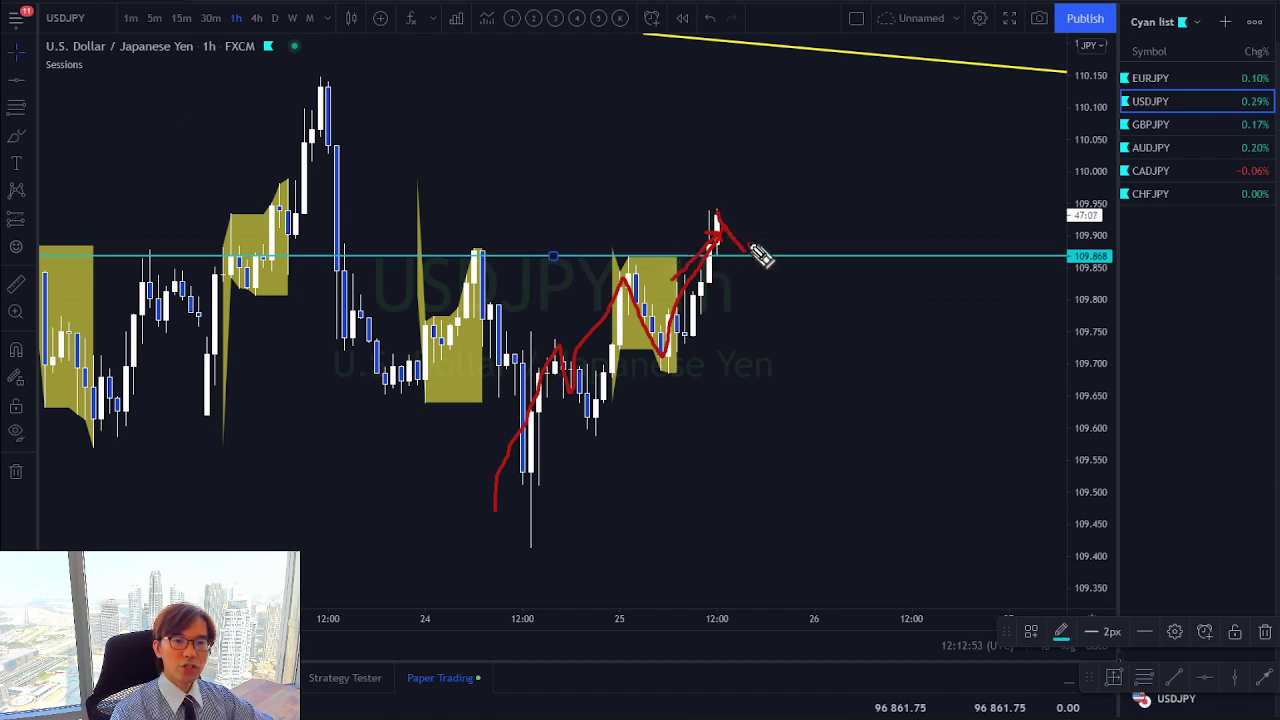
left_click_drag(760, 255, 800, 183)
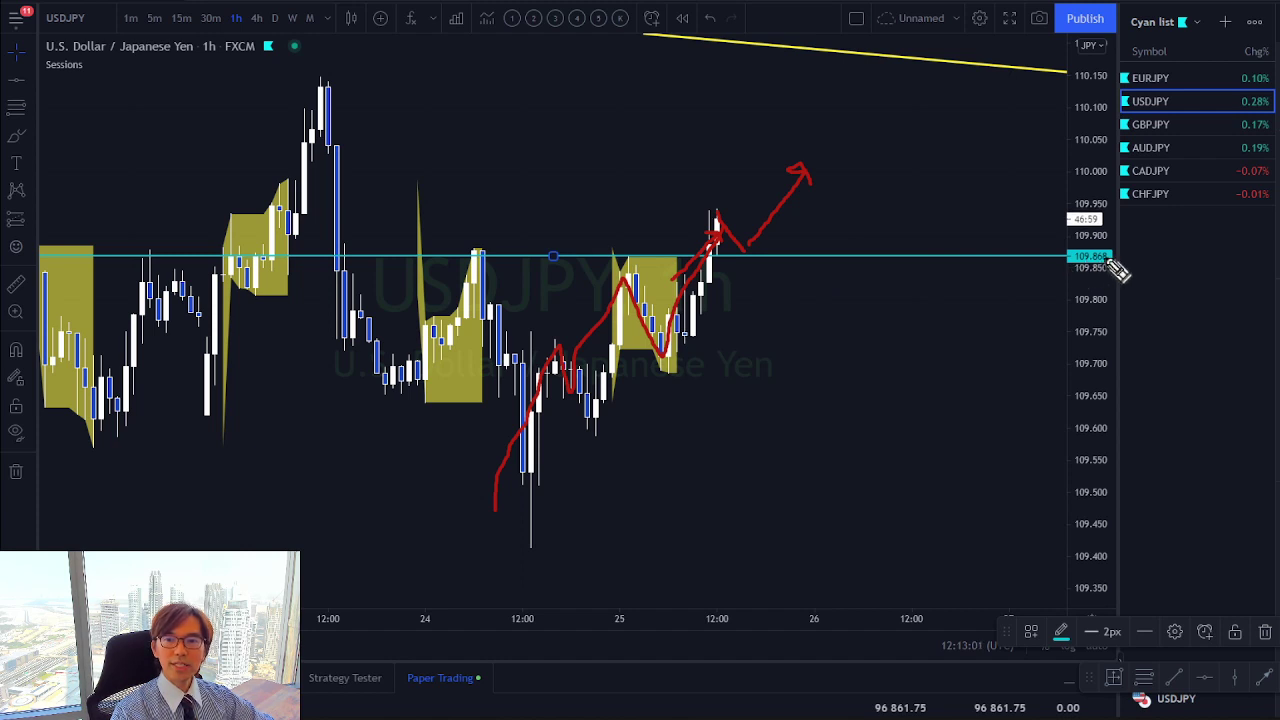
mouse_move(500, 275)
left_mouse_down()
mouse_move(471, 243)
mouse_move(490, 268)
left_mouse_up()
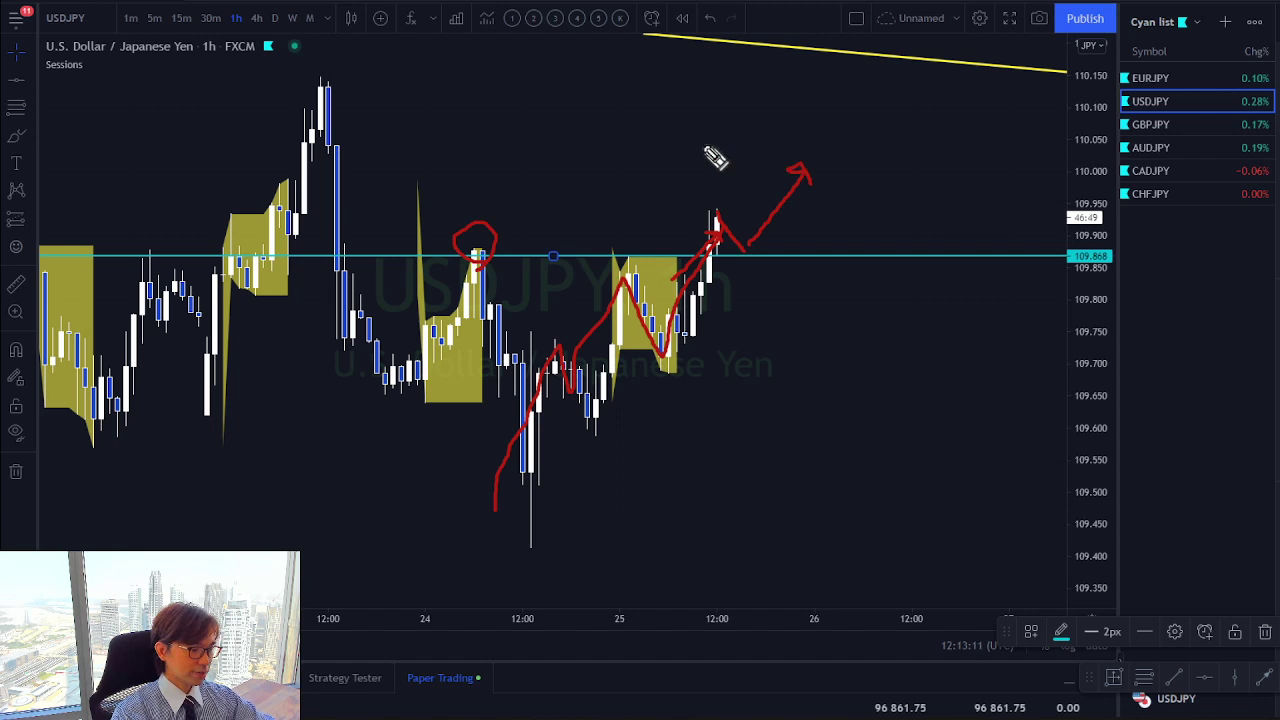
key("ctrl+z")
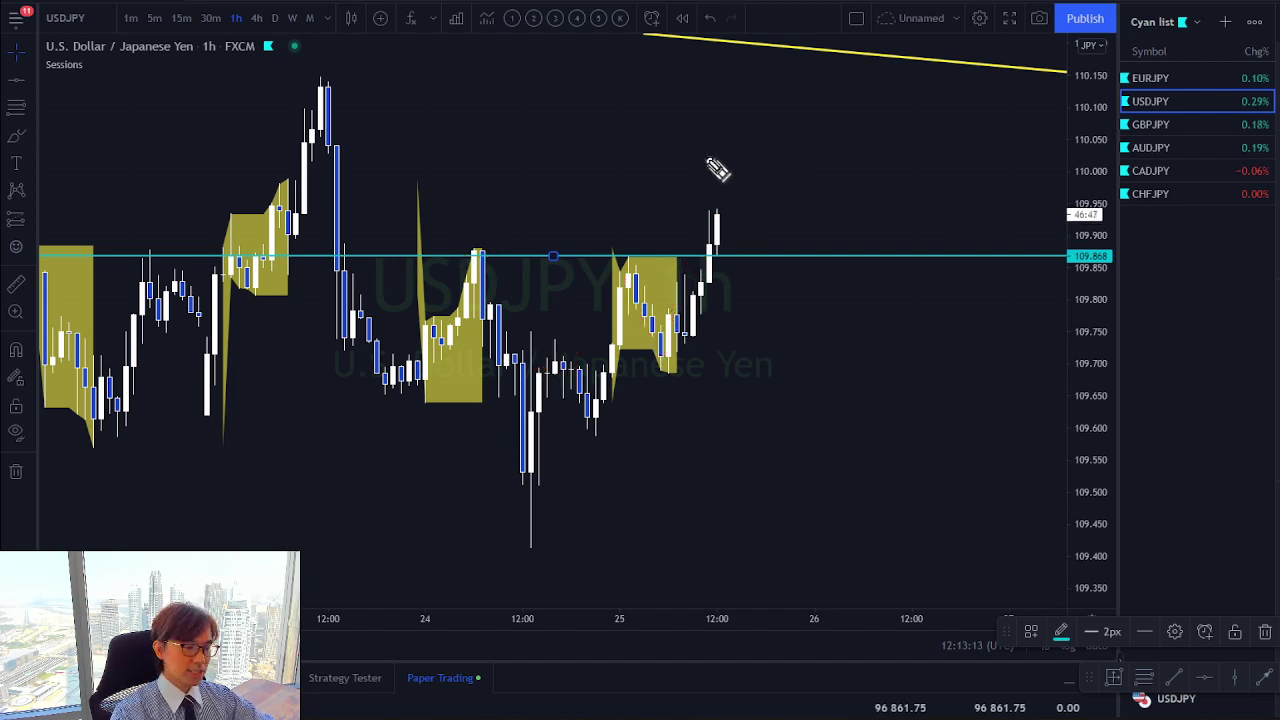
key("Escape")
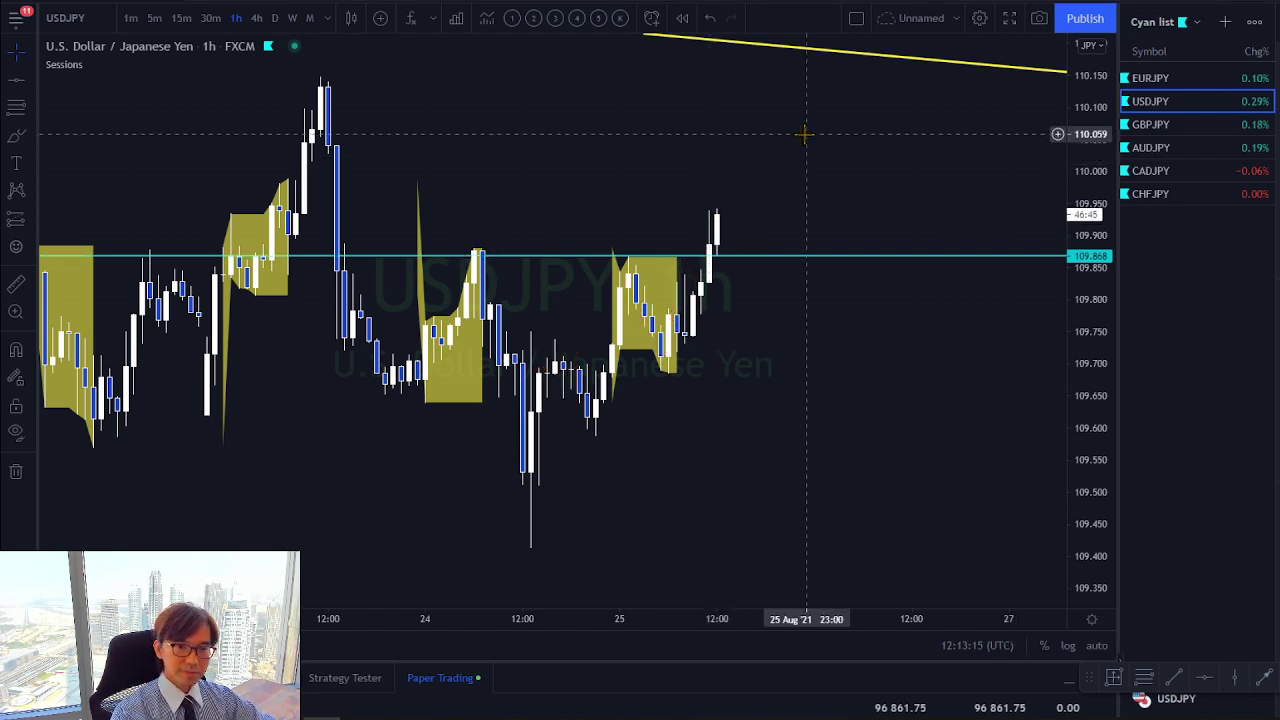
Switch to GBPJPY and rescale the chart around the latest candles
key("Down")
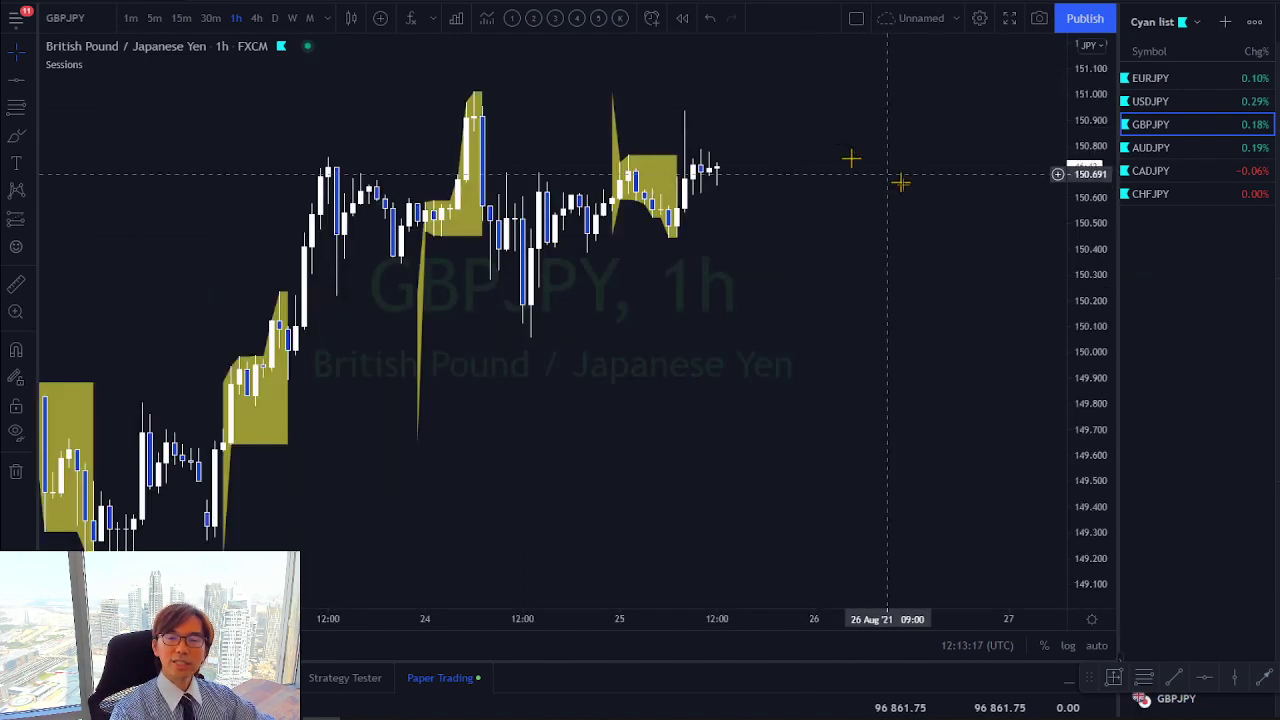
left_click_drag(1080, 271, 1074, 191)
left_click_drag(585, 111, 646, 191)
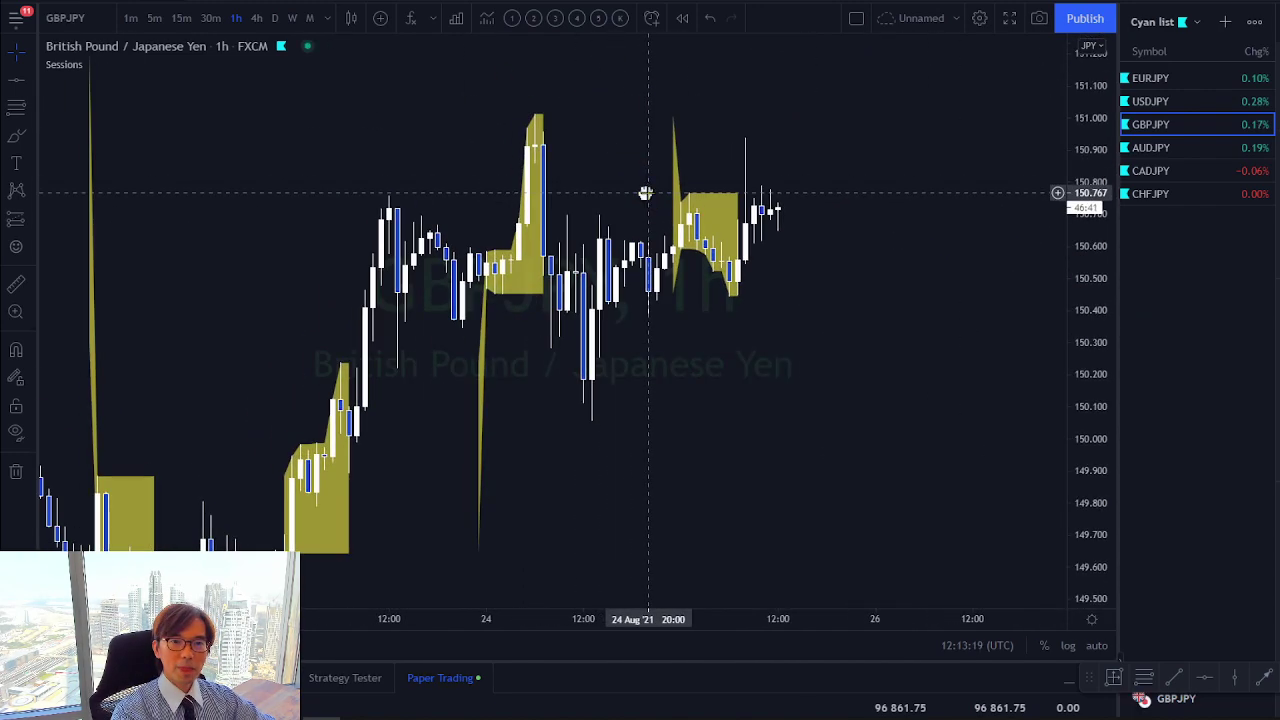
scroll(720, 560, "up", 2)
left_click_drag(594, 420, 686, 335)
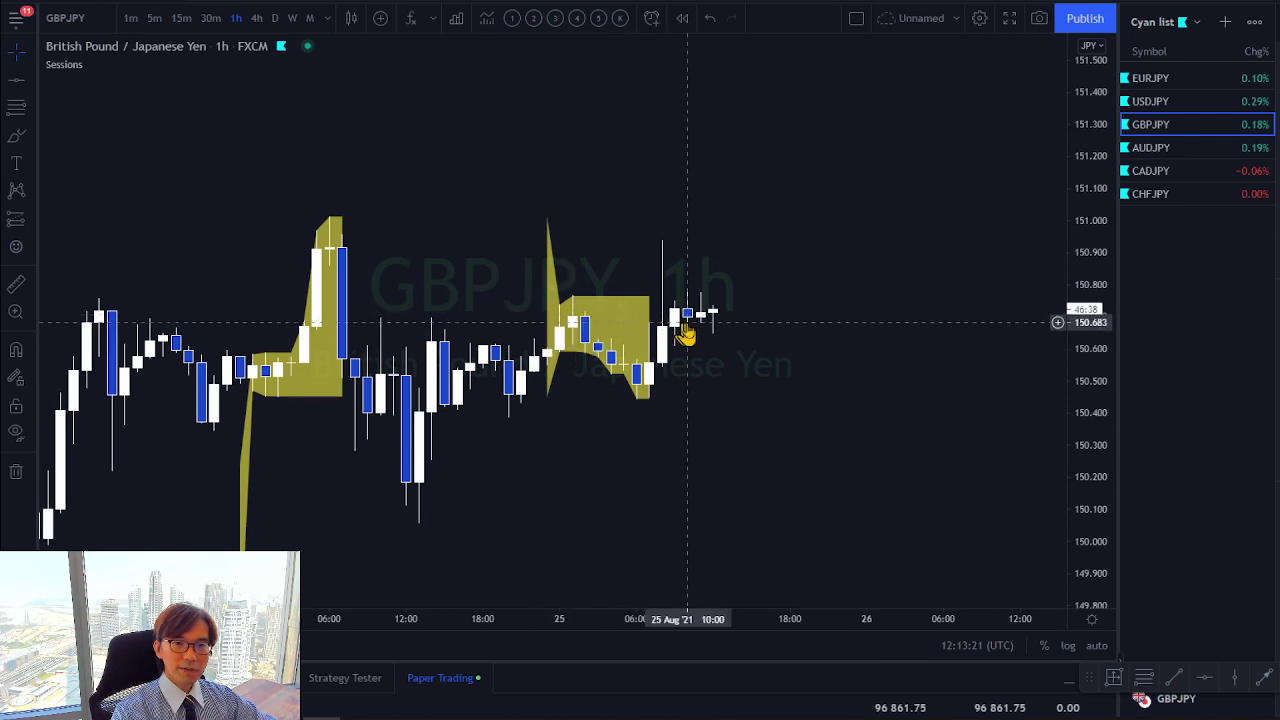
Add a 150.765 horizontal level, sketch a red scenario stroke, and move to AUDJPY
left_click(1206, 679)
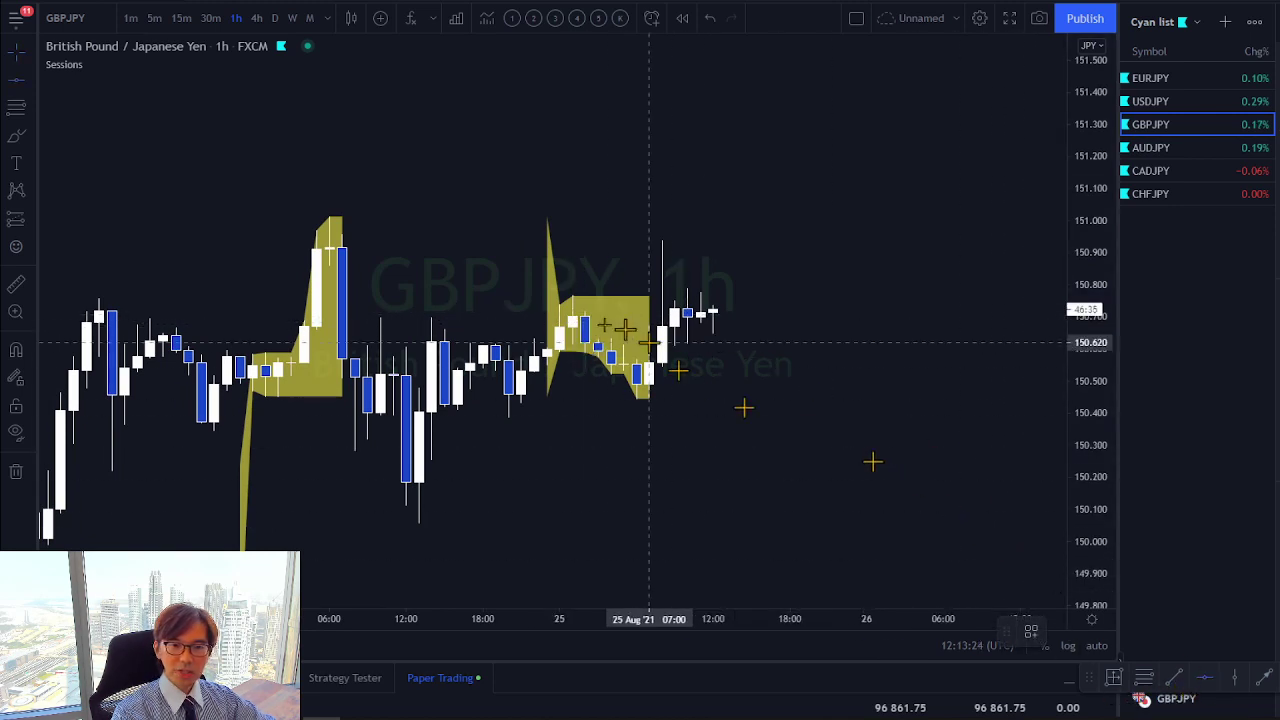
left_click(611, 296)
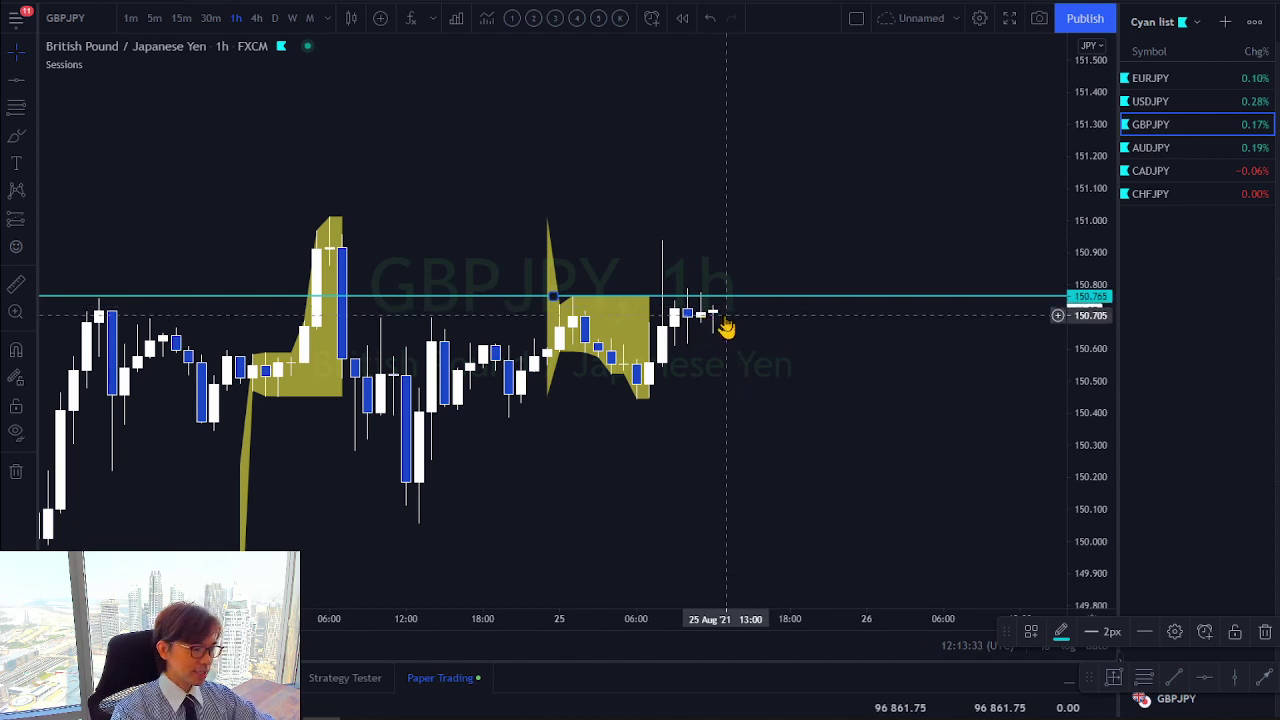
mouse_move(708, 318)
left_mouse_down()
mouse_move(776, 260)
mouse_move(750, 278)
left_mouse_up()
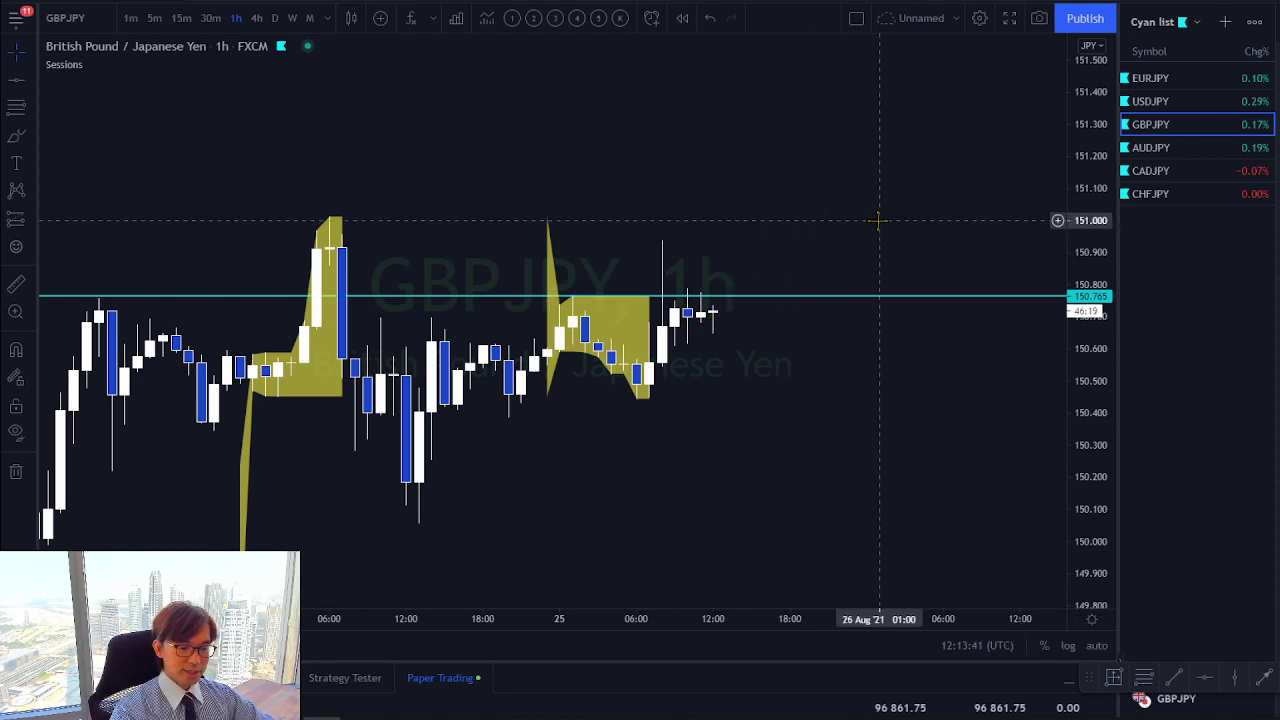
key("Down")
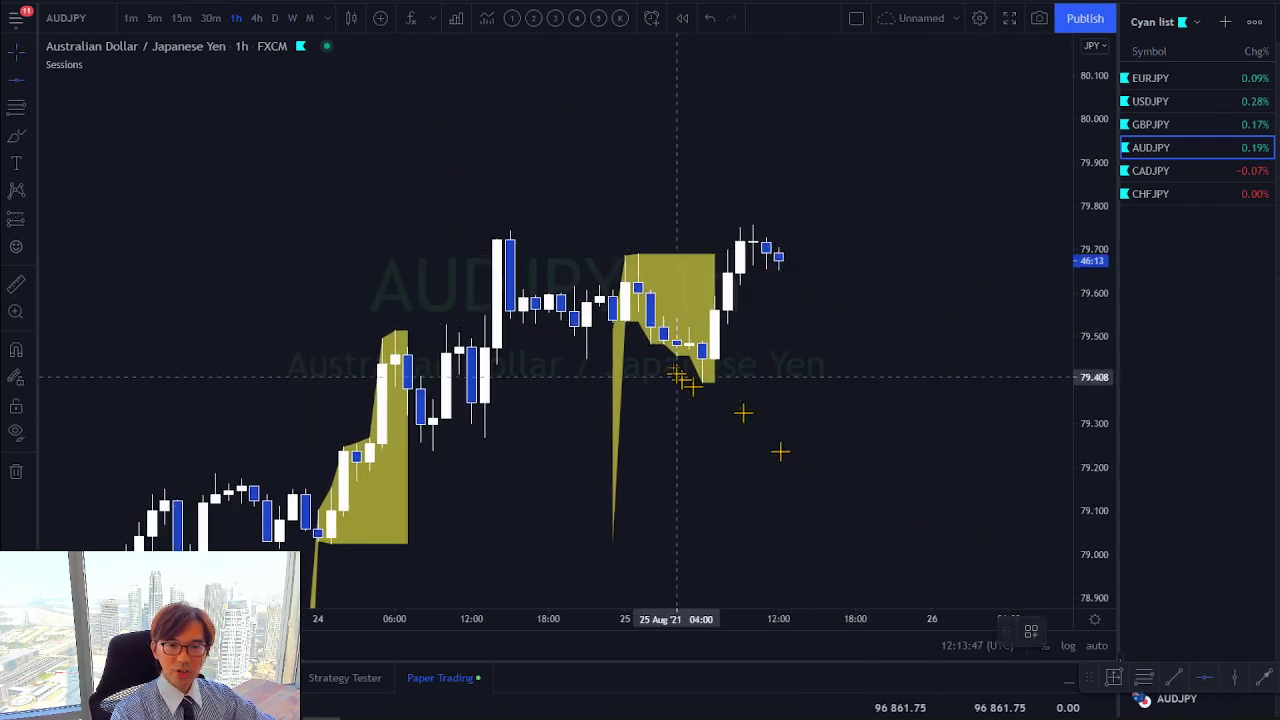
On AUDJPY, add a 79.689 level with Alt+H, draw red up and down arrows, then go to CADJPY
key("alt+h")
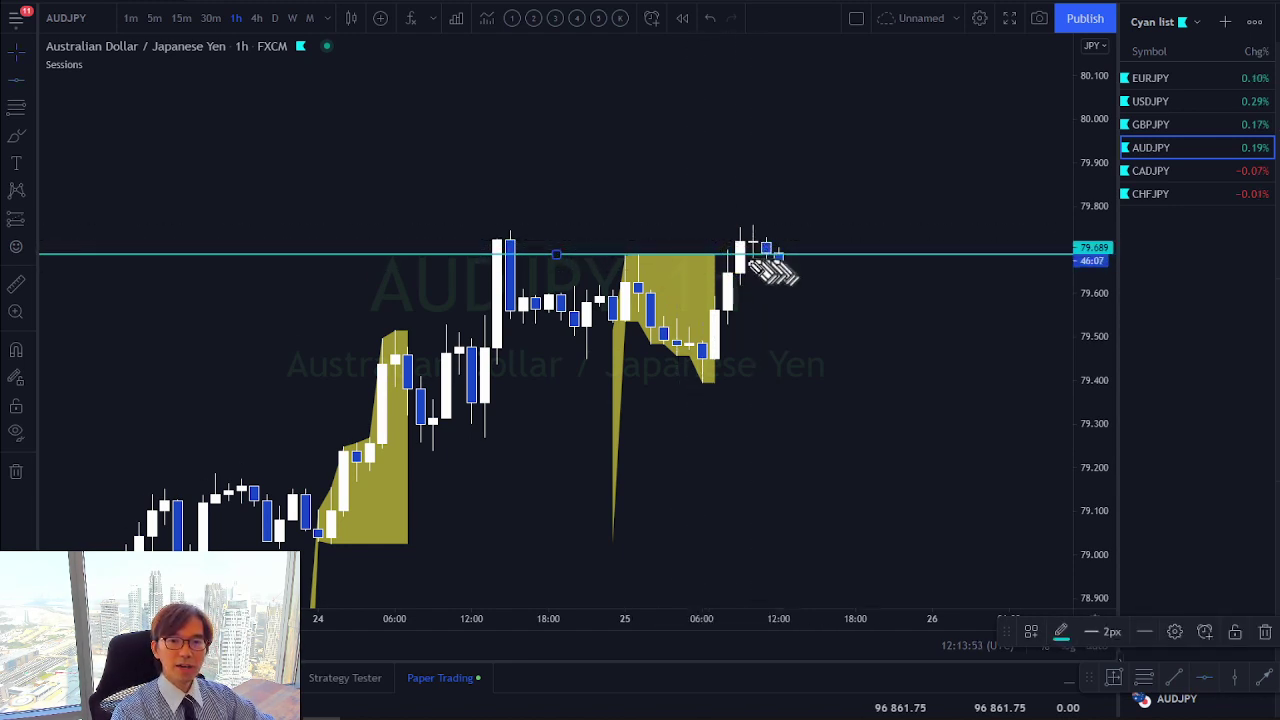
left_click_drag(740, 225, 775, 250)
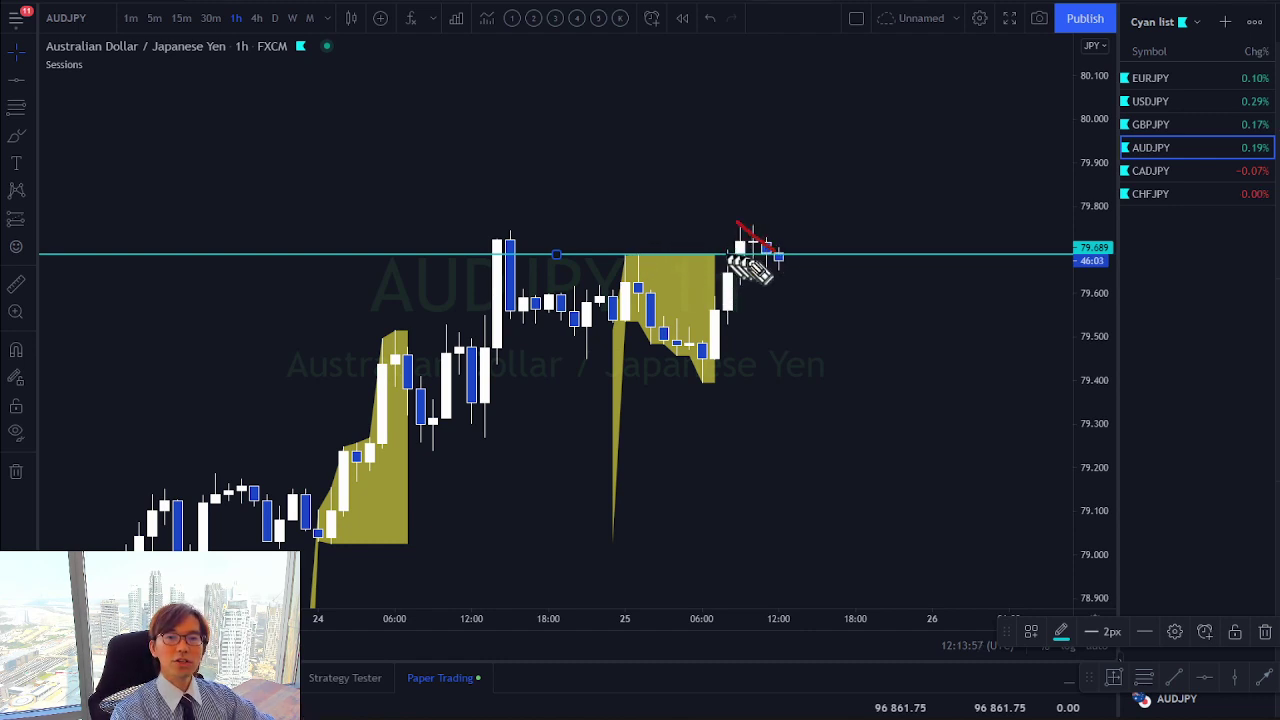
mouse_move(780, 253)
left_mouse_down()
mouse_move(845, 194)
mouse_move(843, 178)
left_mouse_up()
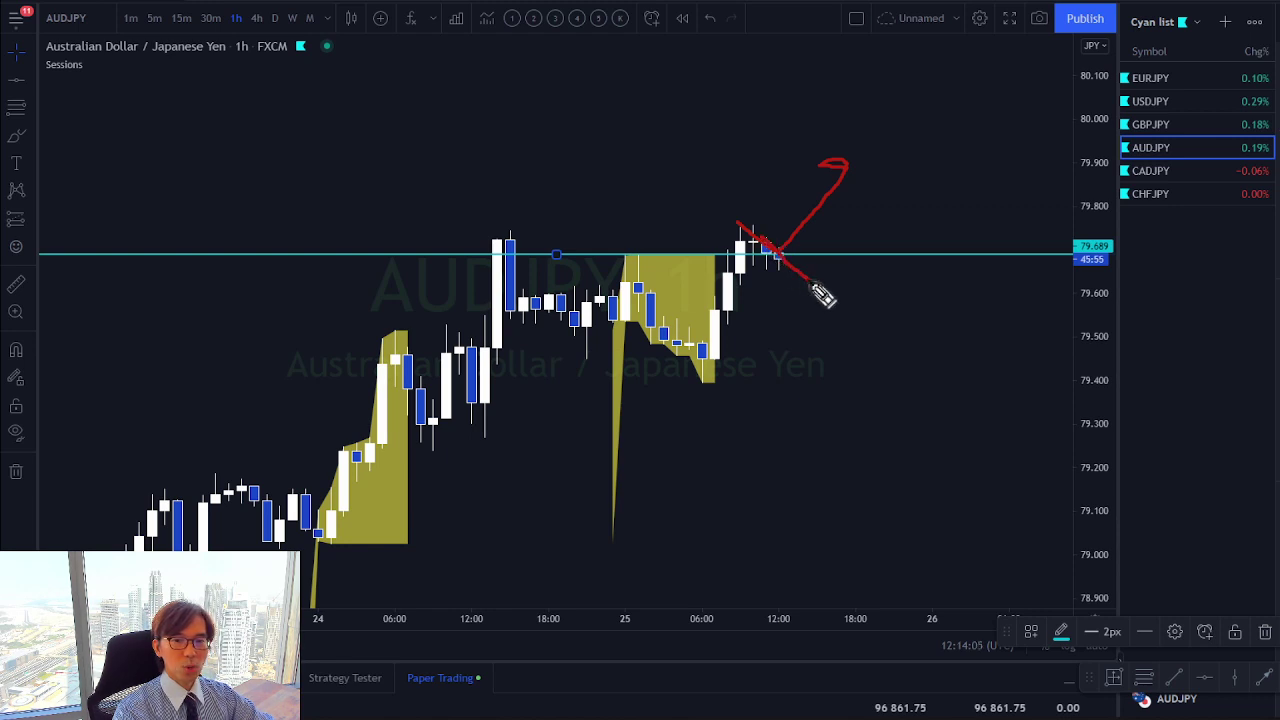
left_click_drag(812, 276, 806, 295)
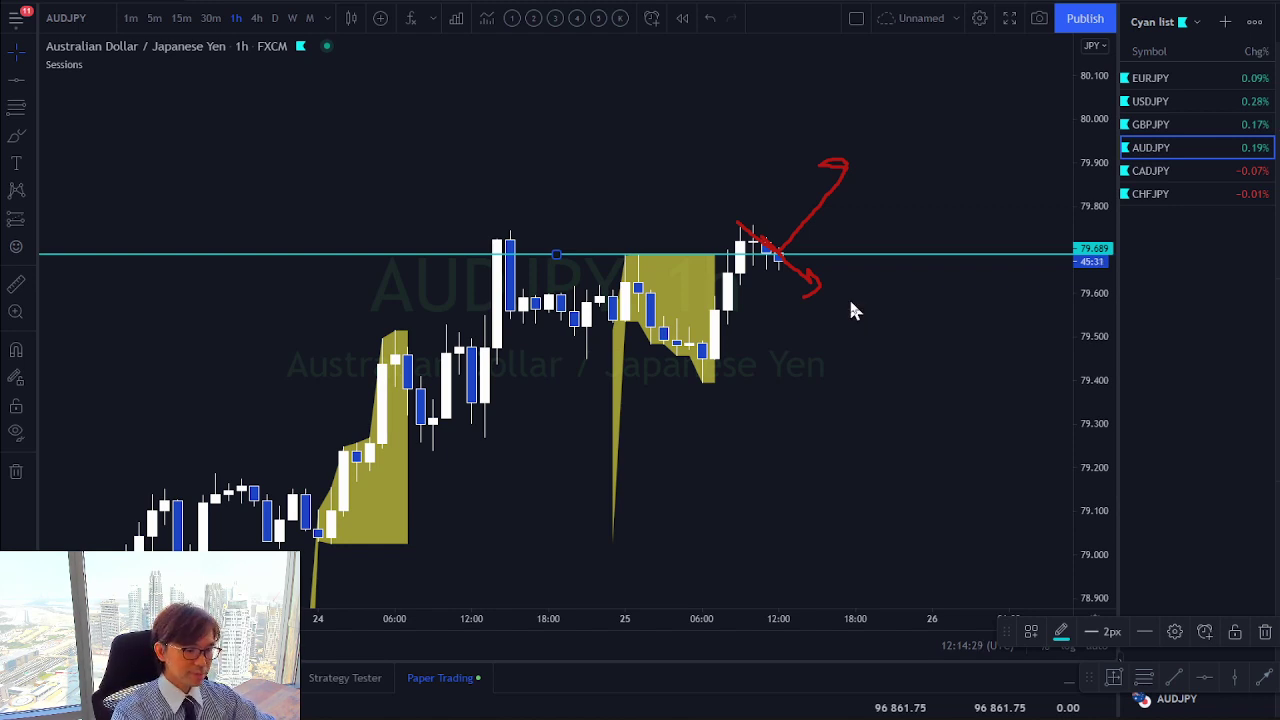
key("Down")
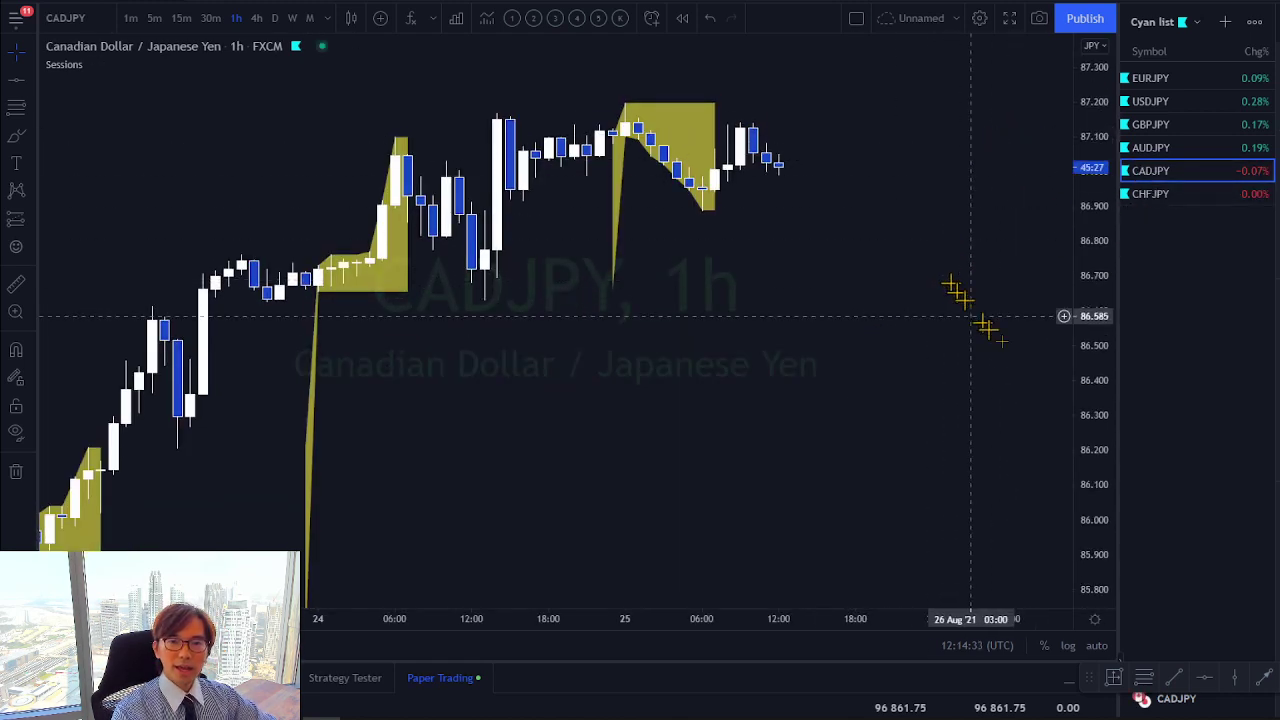
Rescale the CADJPY chart and place horizontal levels at 87.195 and 86.887
left_click_drag(1082, 330, 773, 283)
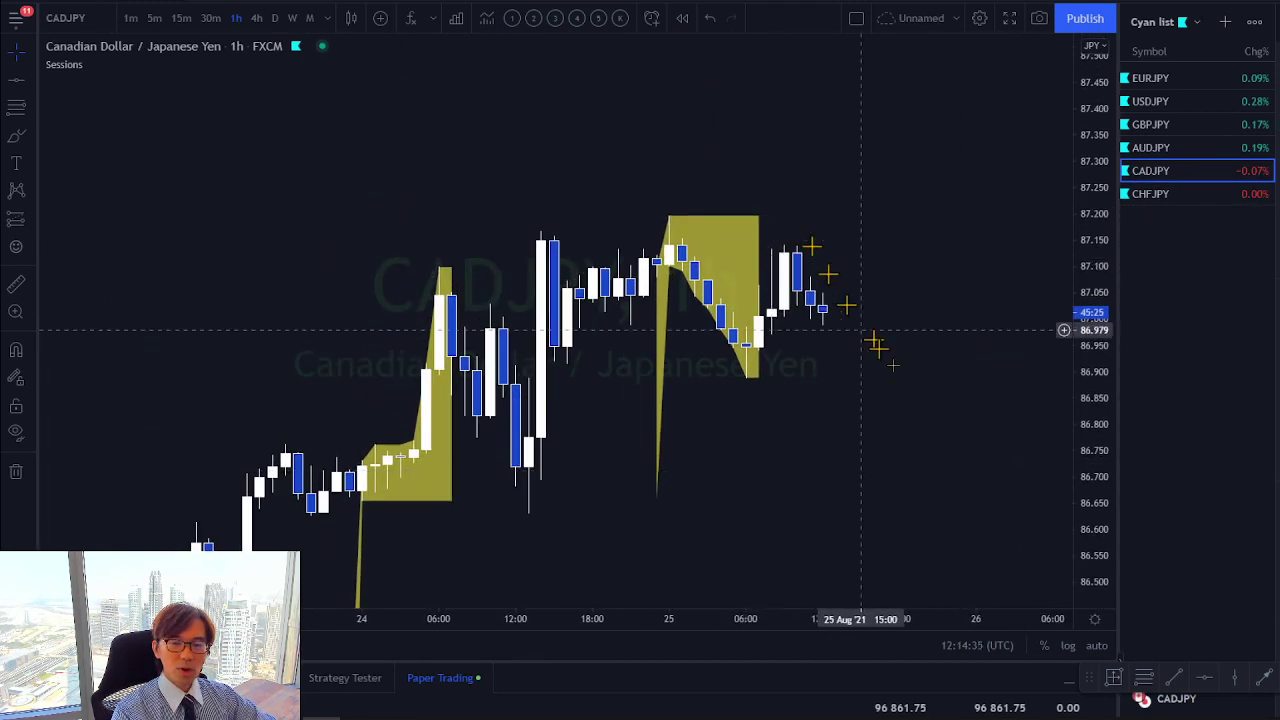
left_click(820, 216)
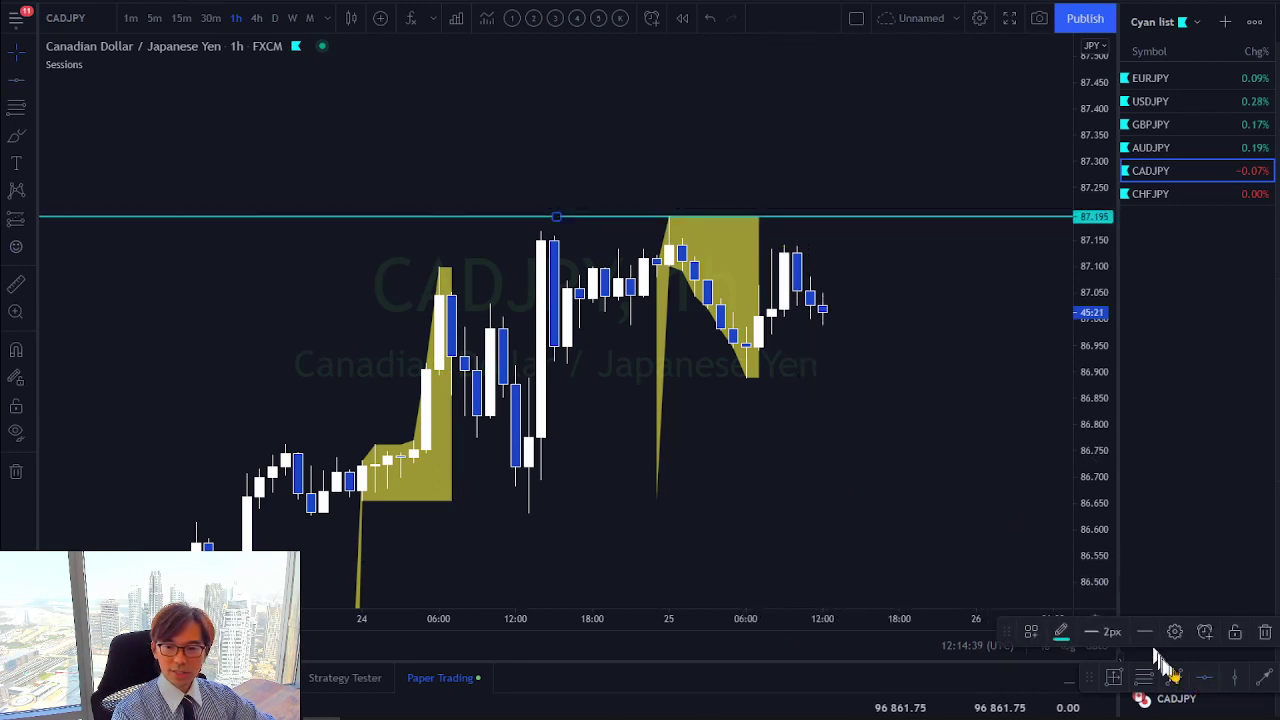
left_click(809, 378)
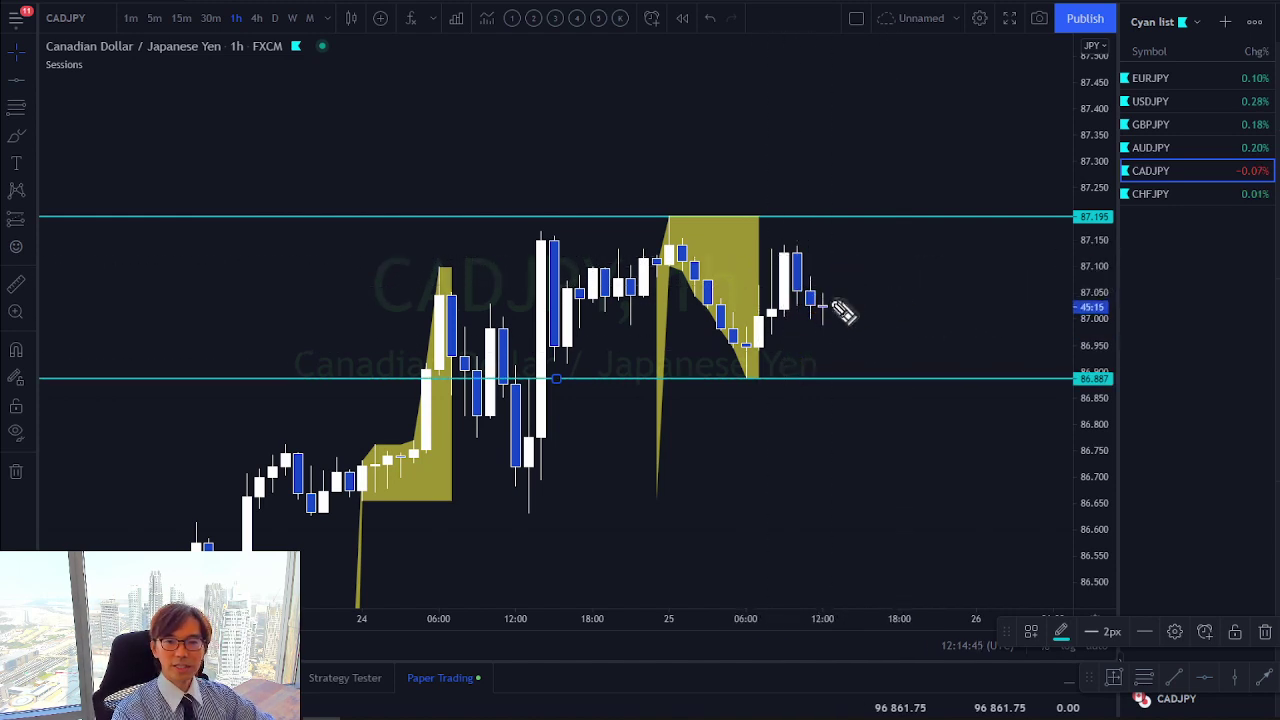
Sketch red up and down arrows on CADJPY, undo them, and switch to CHFJPY
mouse_move(828, 300)
left_mouse_down()
mouse_move(892, 218)
mouse_move(894, 194)
mouse_move(916, 190)
left_mouse_up()
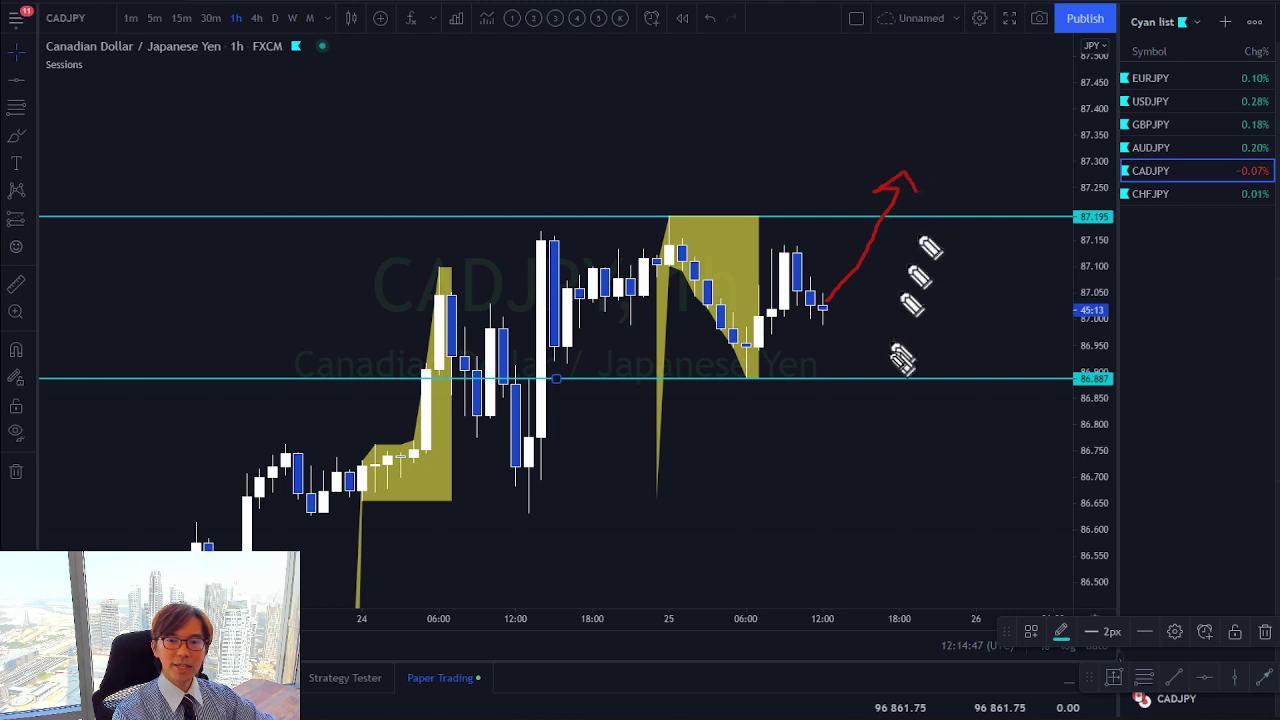
mouse_move(826, 320)
left_mouse_down()
mouse_move(912, 402)
mouse_move(946, 416)
left_mouse_up()
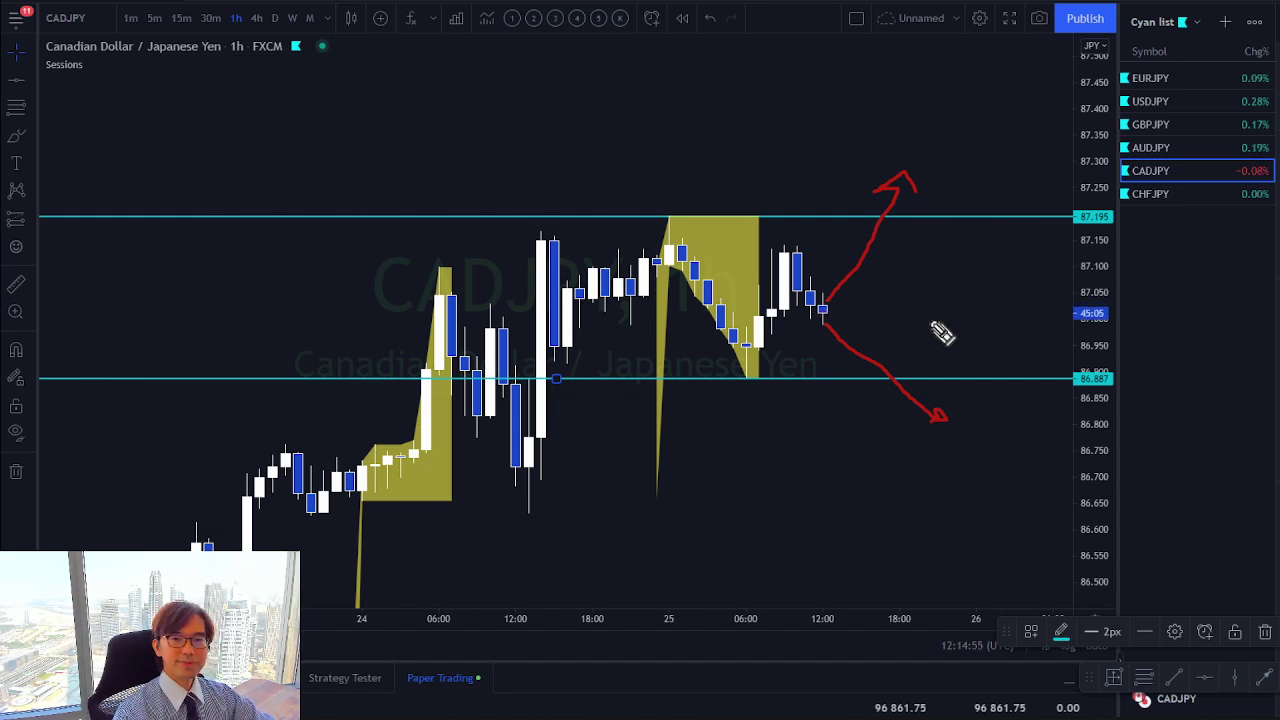
key("ctrl+z")
key("ctrl+z")
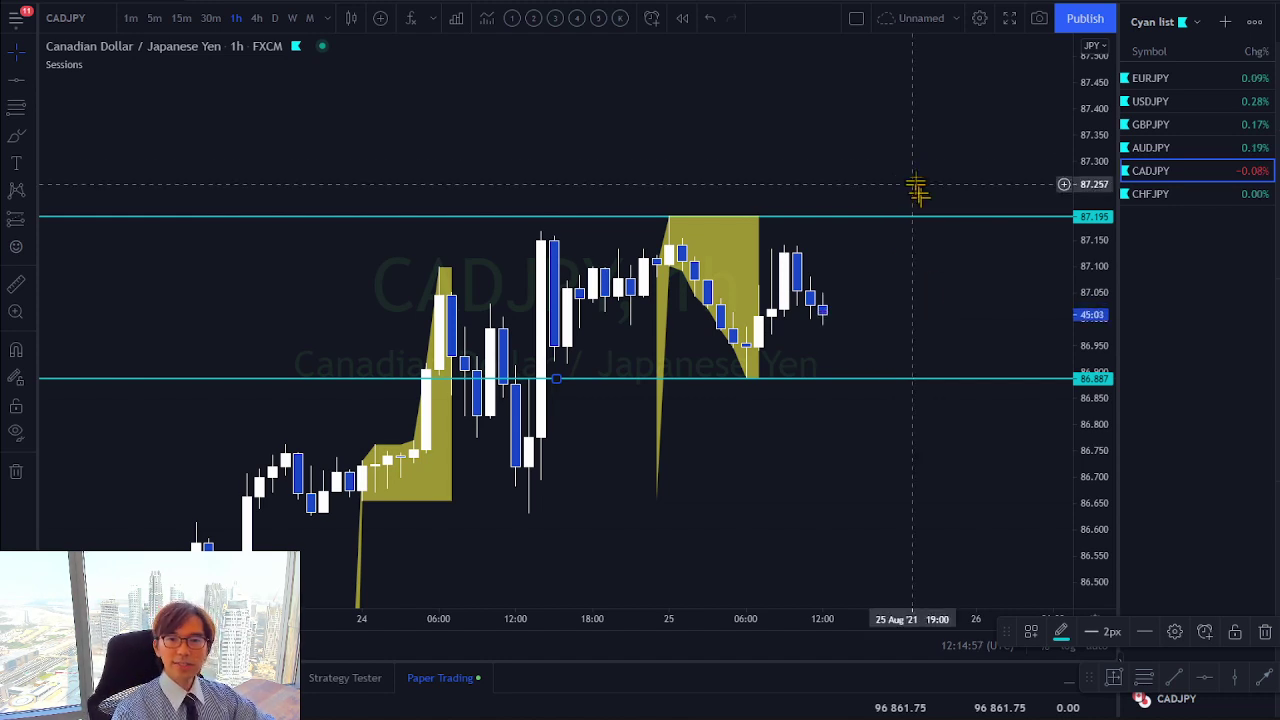
key("Down")
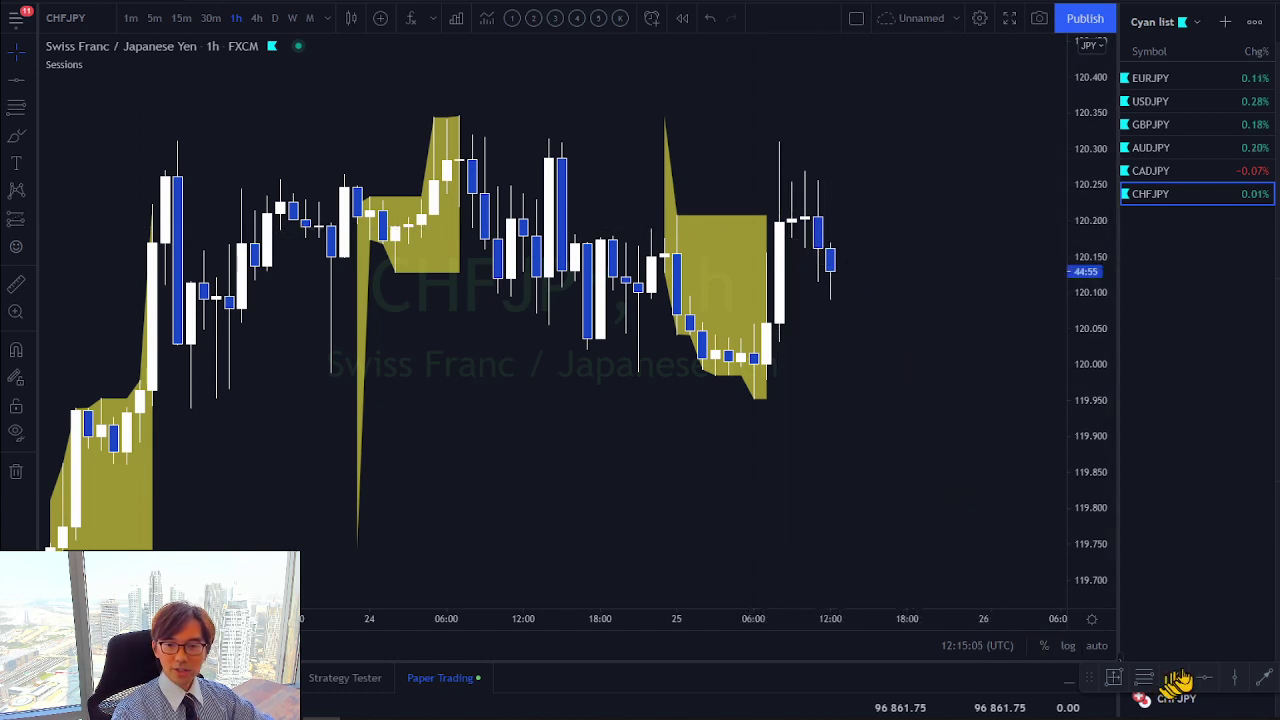
Place levels at 120.208 and 119.952, then sketch a red upward arrow and erase it
left_click(767, 215)
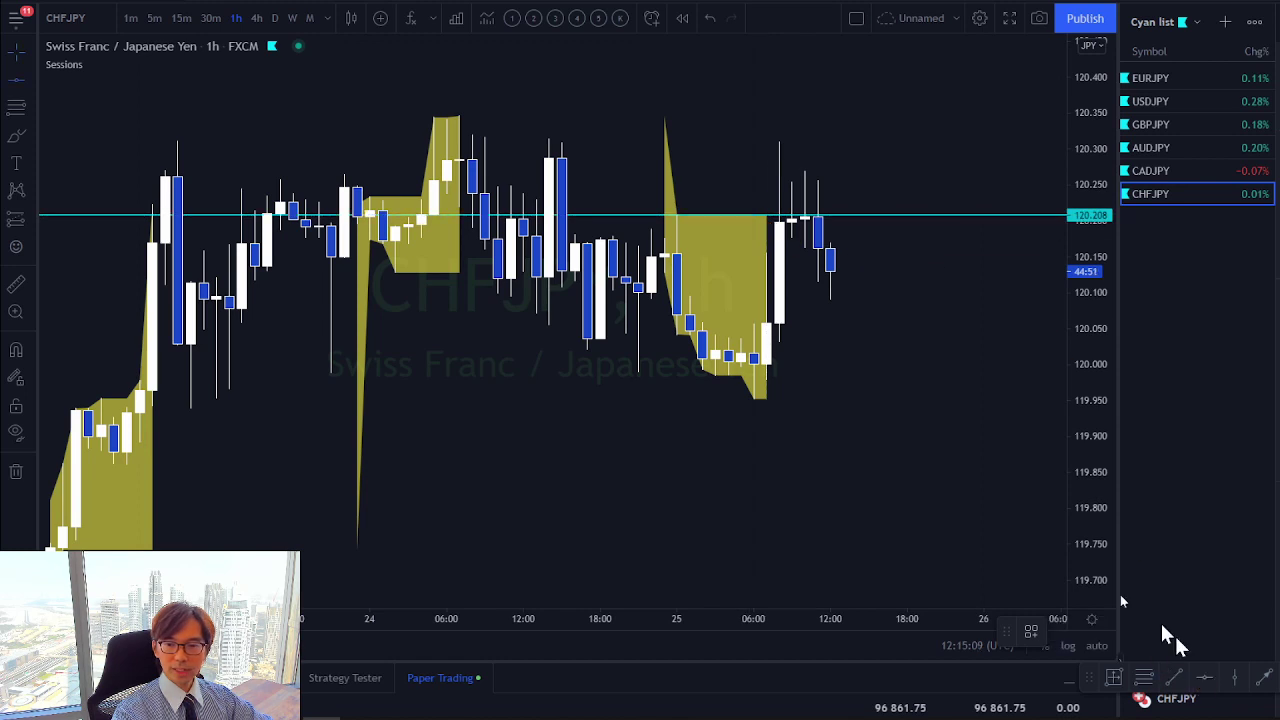
left_click(855, 399)
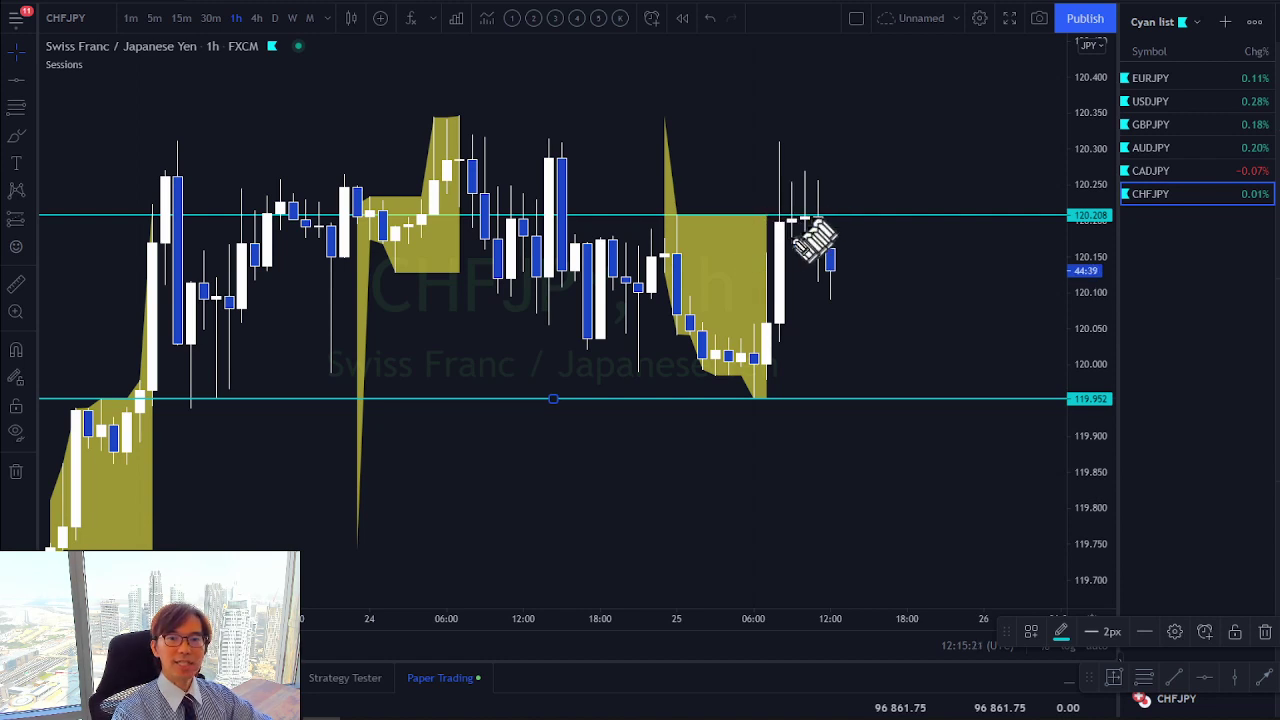
mouse_move(768, 262)
left_mouse_down()
mouse_move(818, 222)
mouse_move(838, 258)
left_mouse_up()
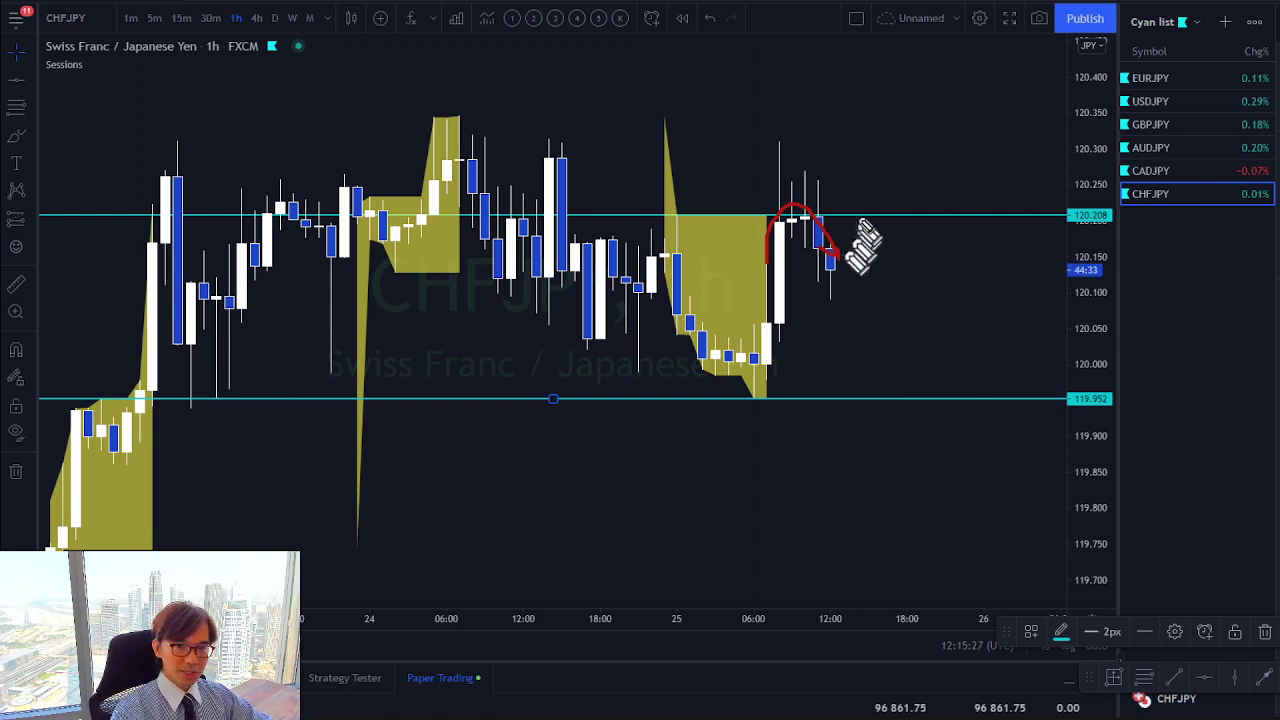
left_click_drag(840, 256, 876, 197)
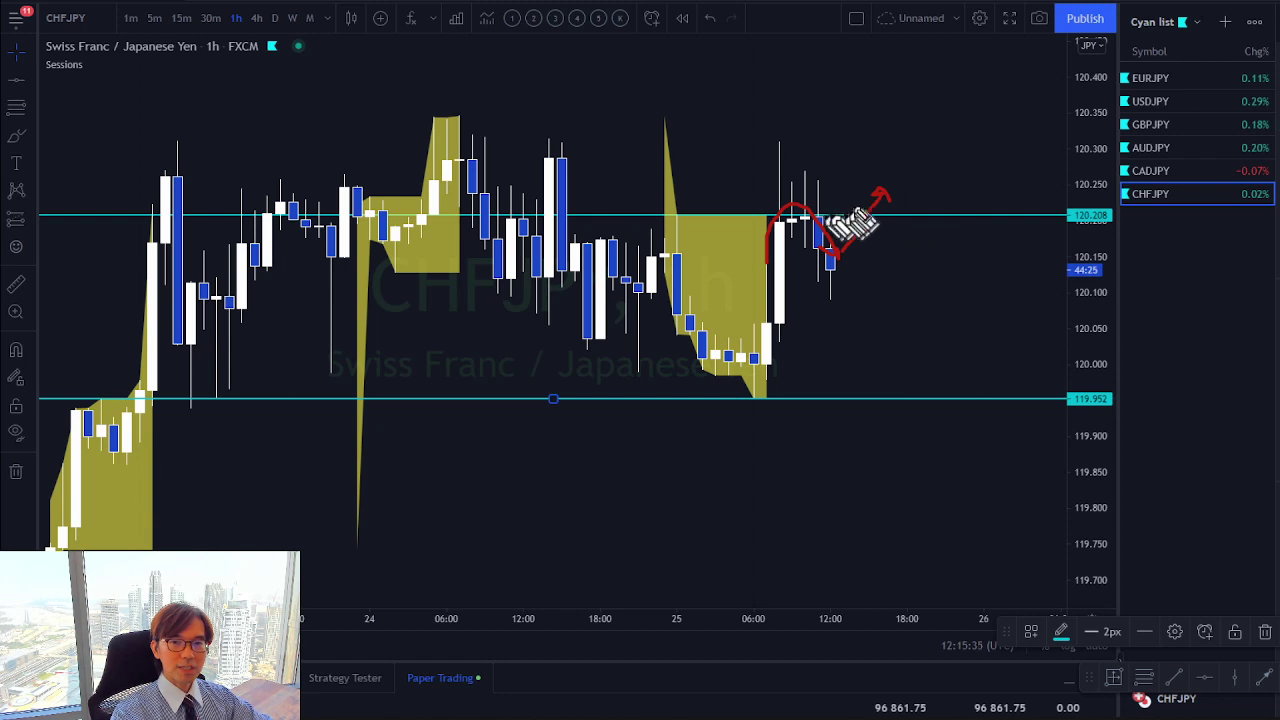
mouse_move(880, 200)
left_mouse_down()
mouse_move(923, 154)
mouse_move(908, 128)
mouse_move(945, 148)
left_mouse_up()
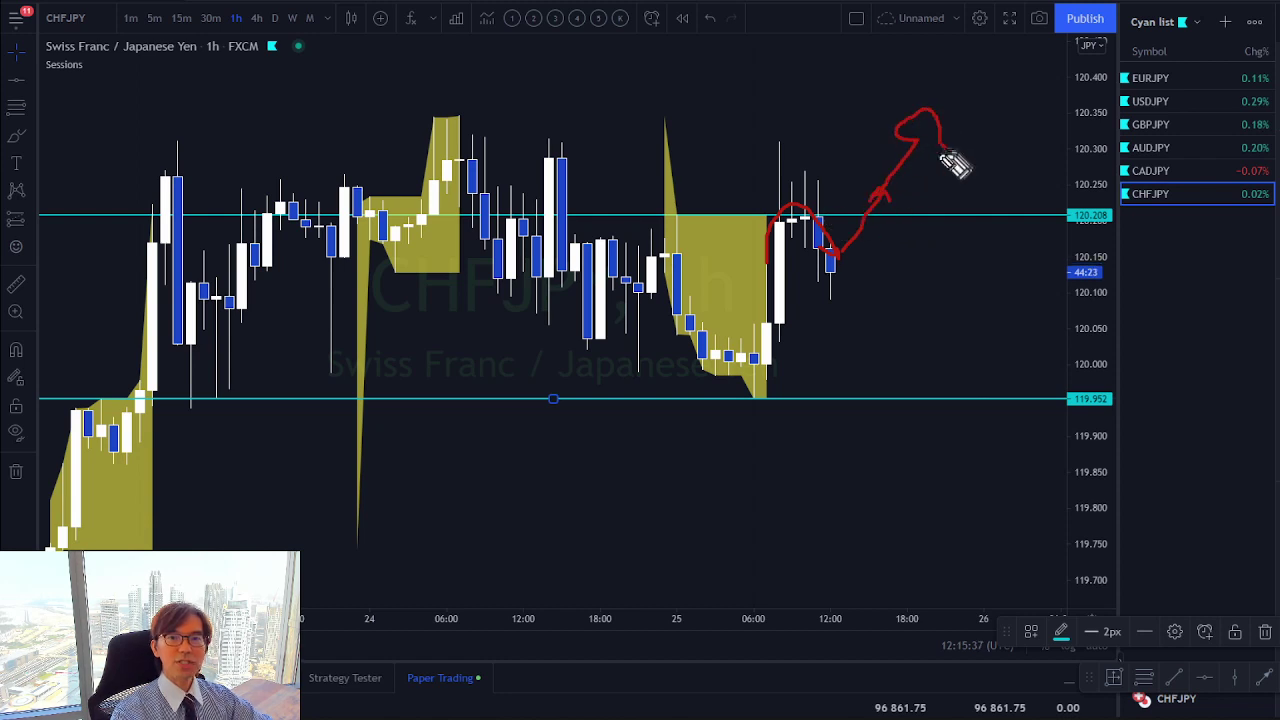
left_click(780, 210)
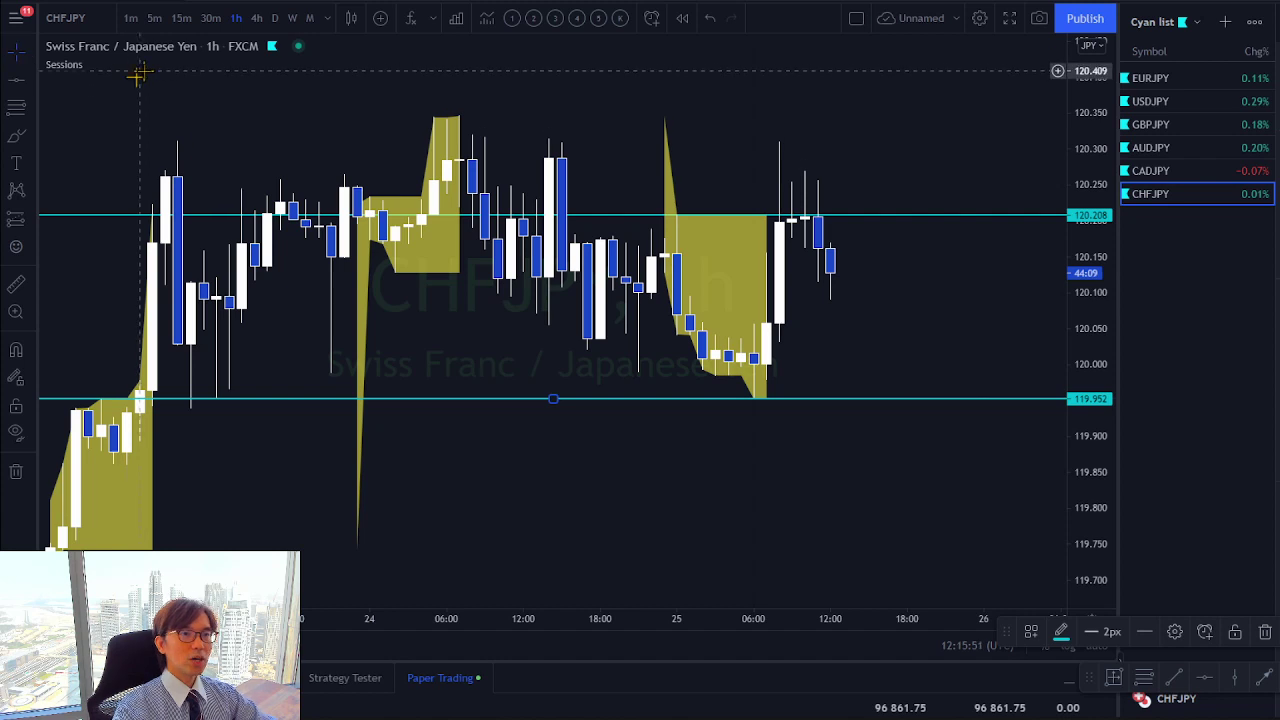
left_click(405, 28)
type("se")
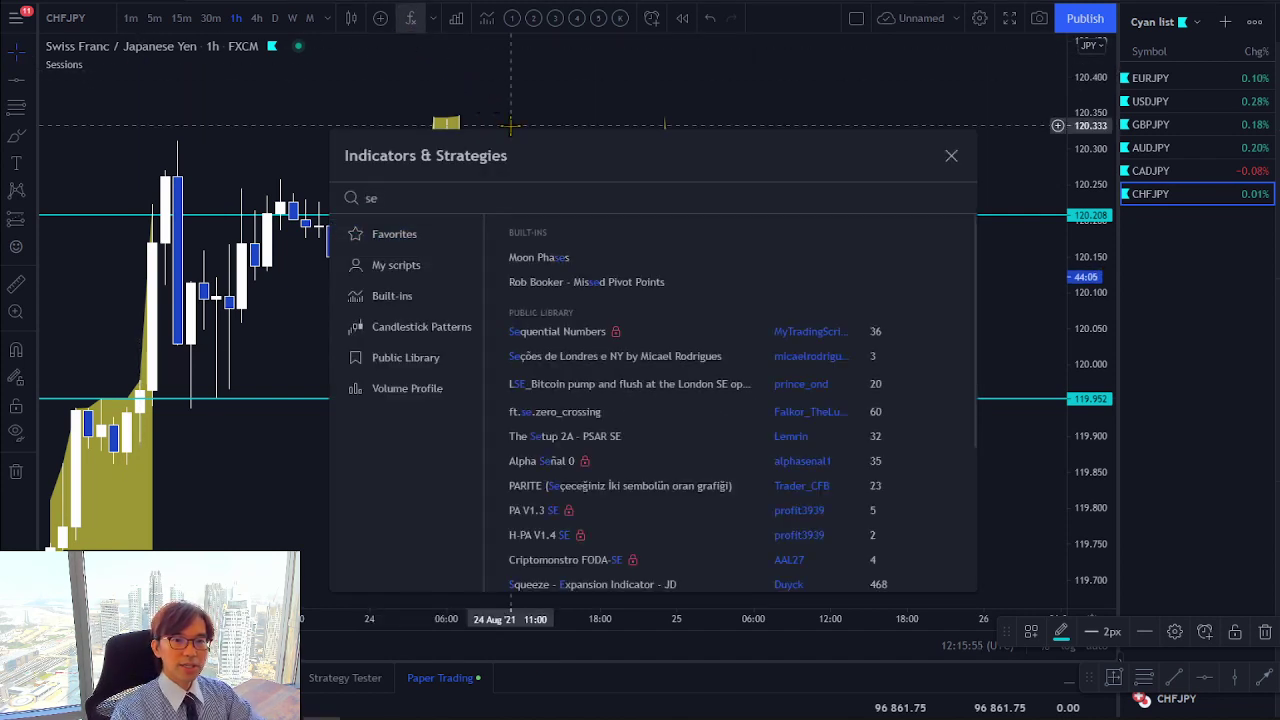
type("ssion")
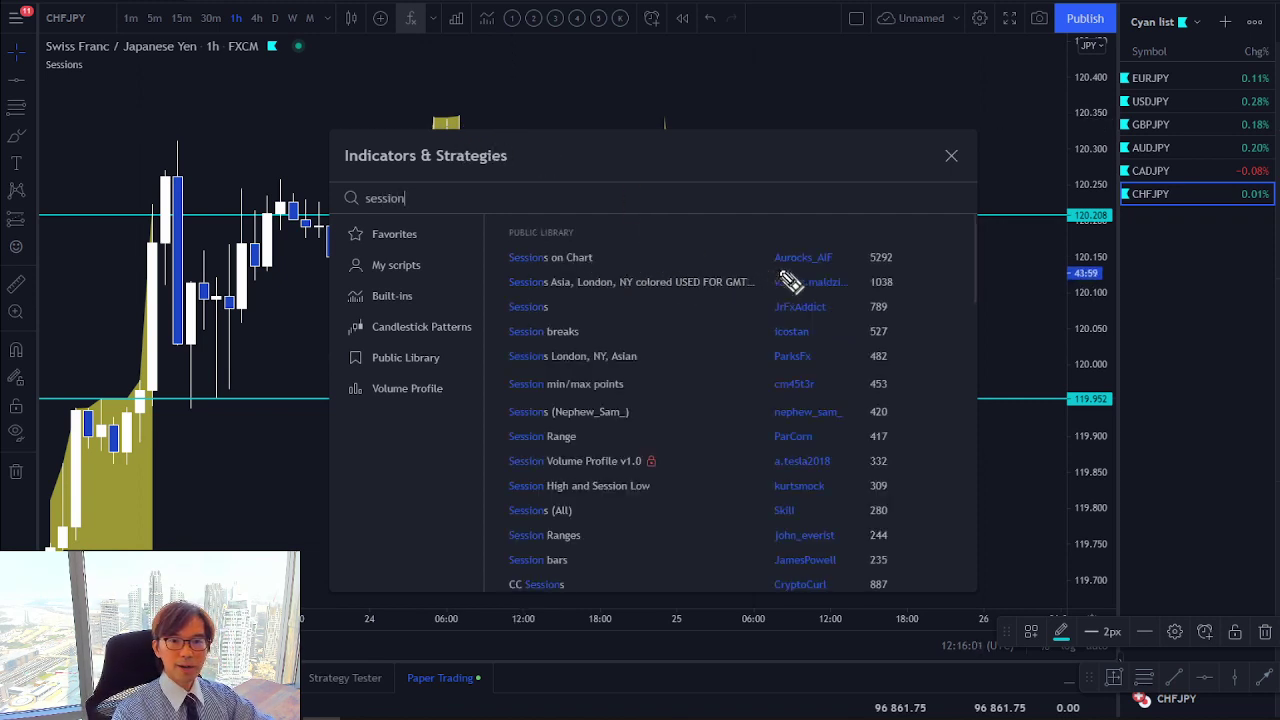
left_click_drag(773, 267, 841, 271)
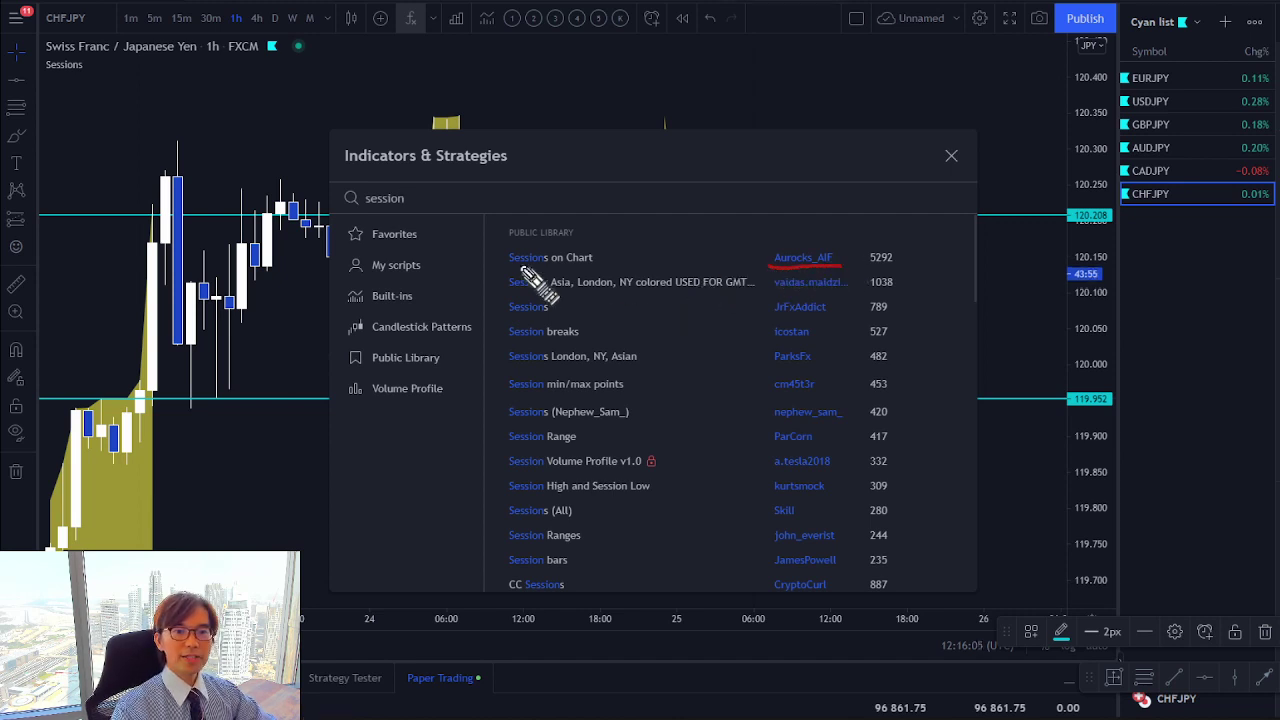
left_click_drag(515, 281, 575, 284)
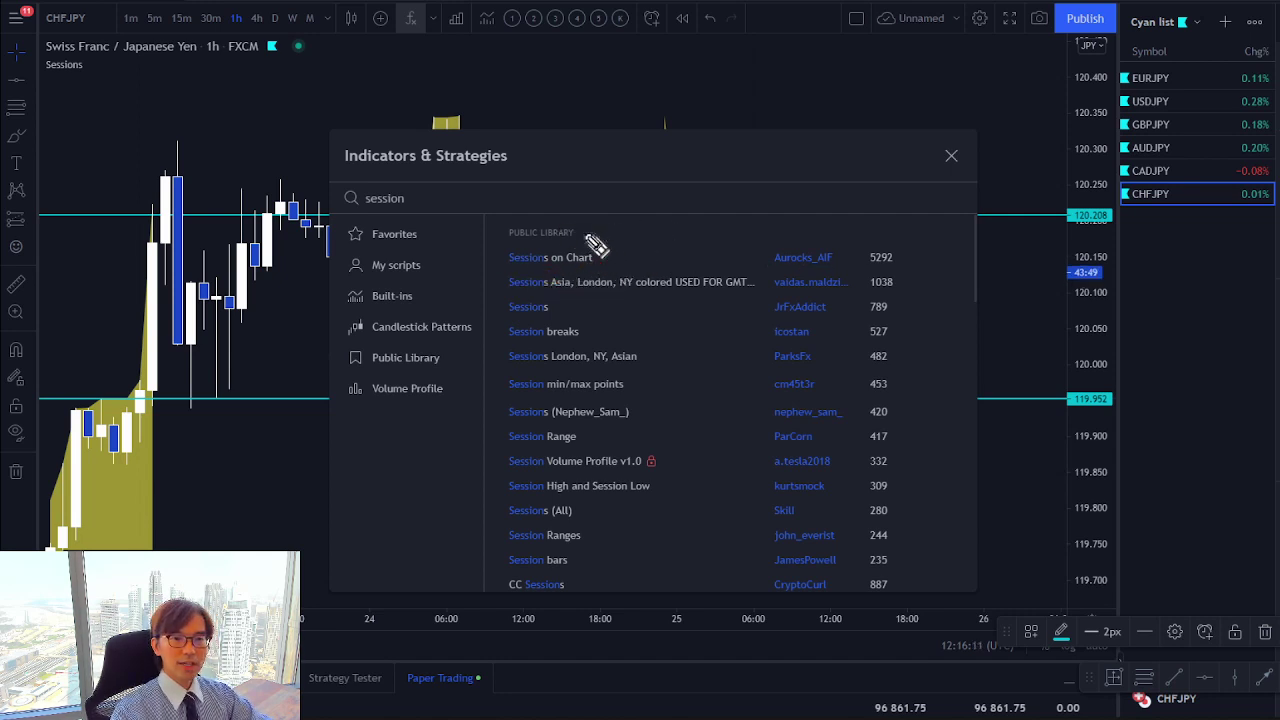
left_click(951, 156)
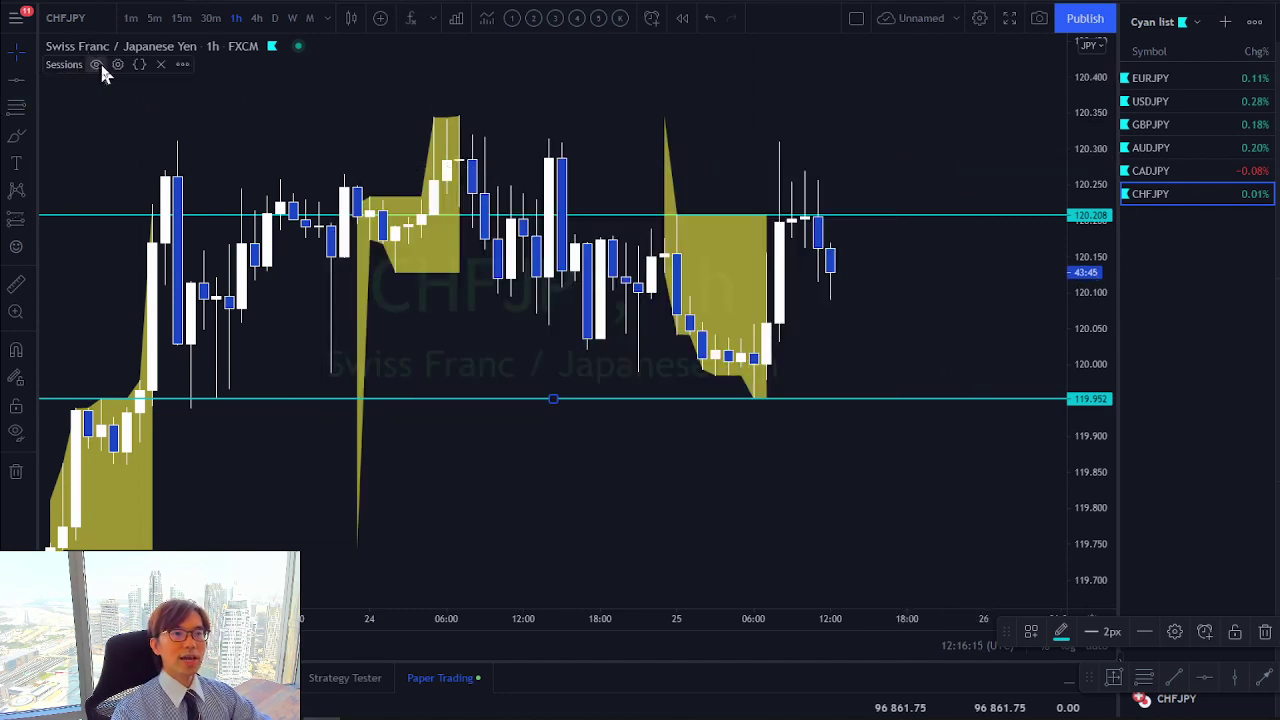
Open the Sessions indicator settings on its Inputs tab, moved aside from the chart
double_click(107, 62)
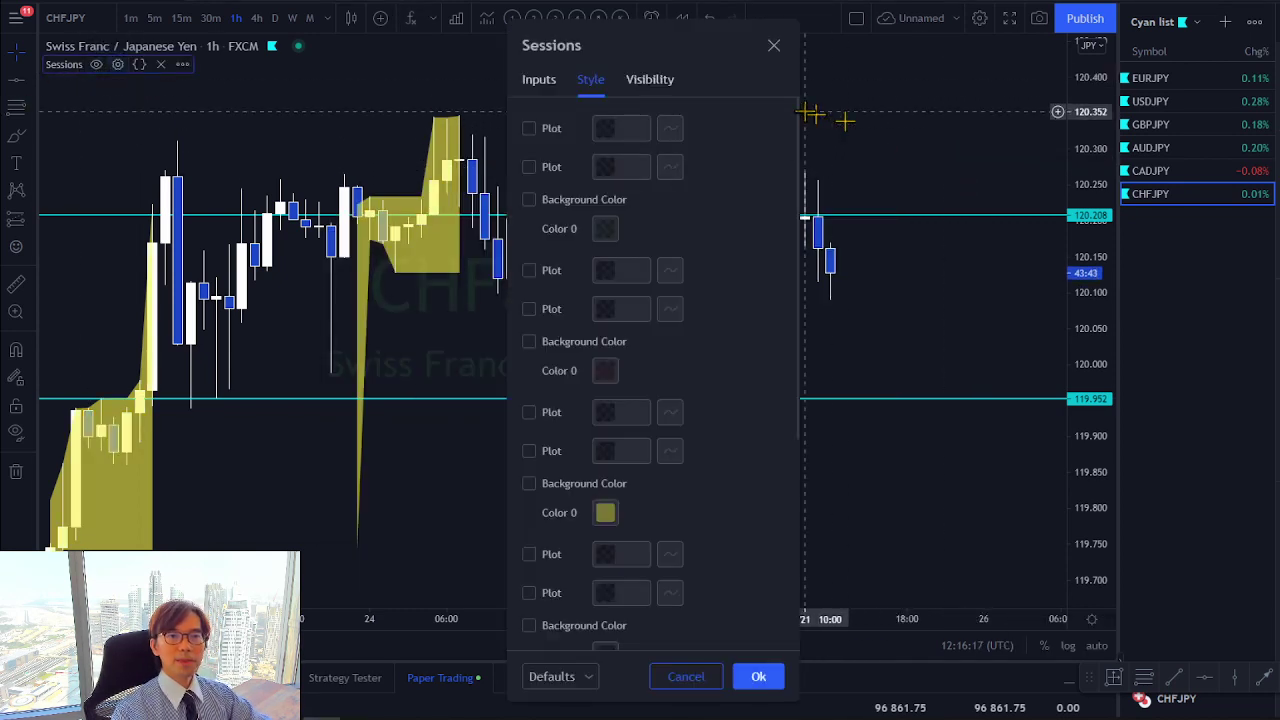
left_click_drag(713, 40, 1040, 5)
scroll(1020, 185, "down", 3)
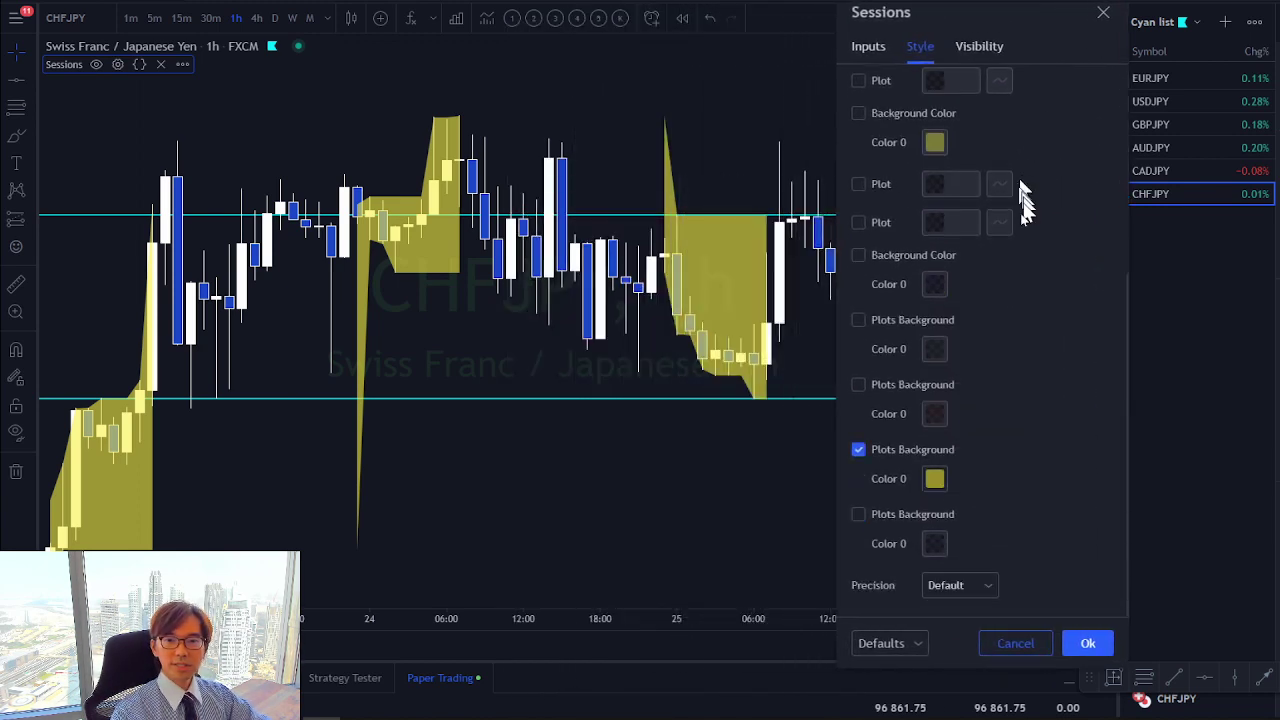
left_click(853, 47)
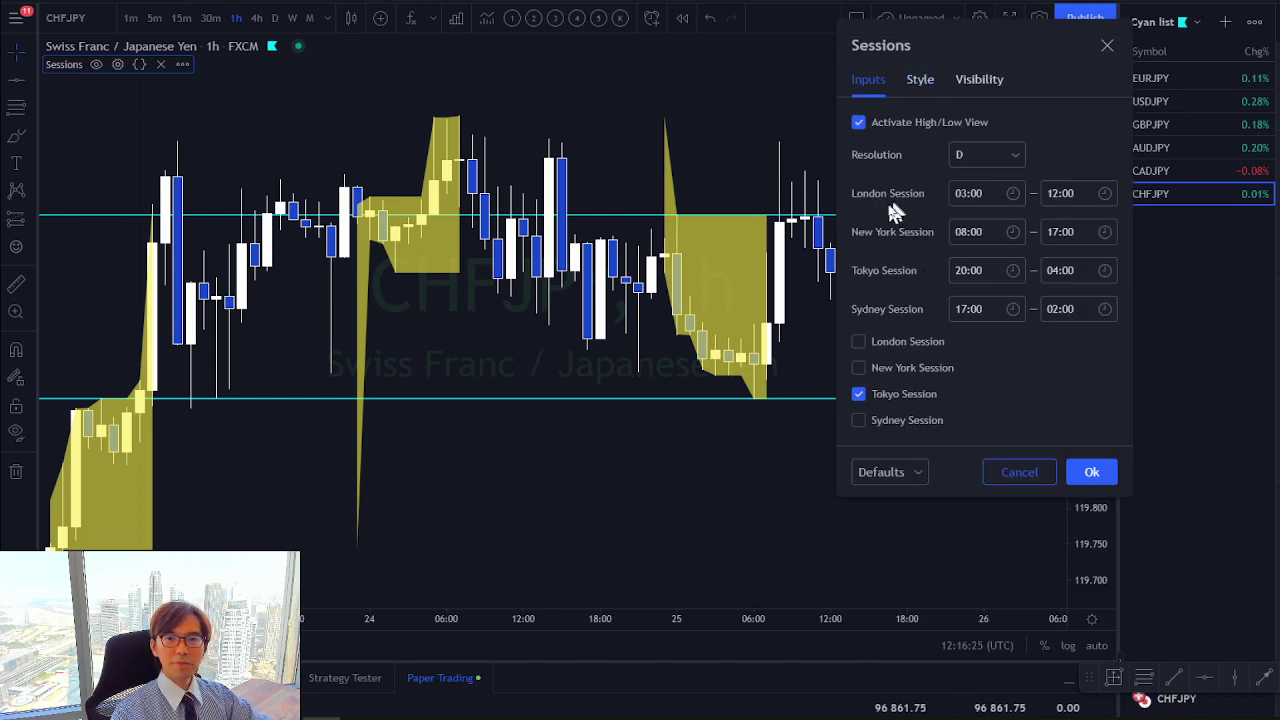
Ink notes on the London, New York and Tokyo rows, '9 - 3' hours and 20:00, then clear them
left_click_drag(856, 204, 925, 205)
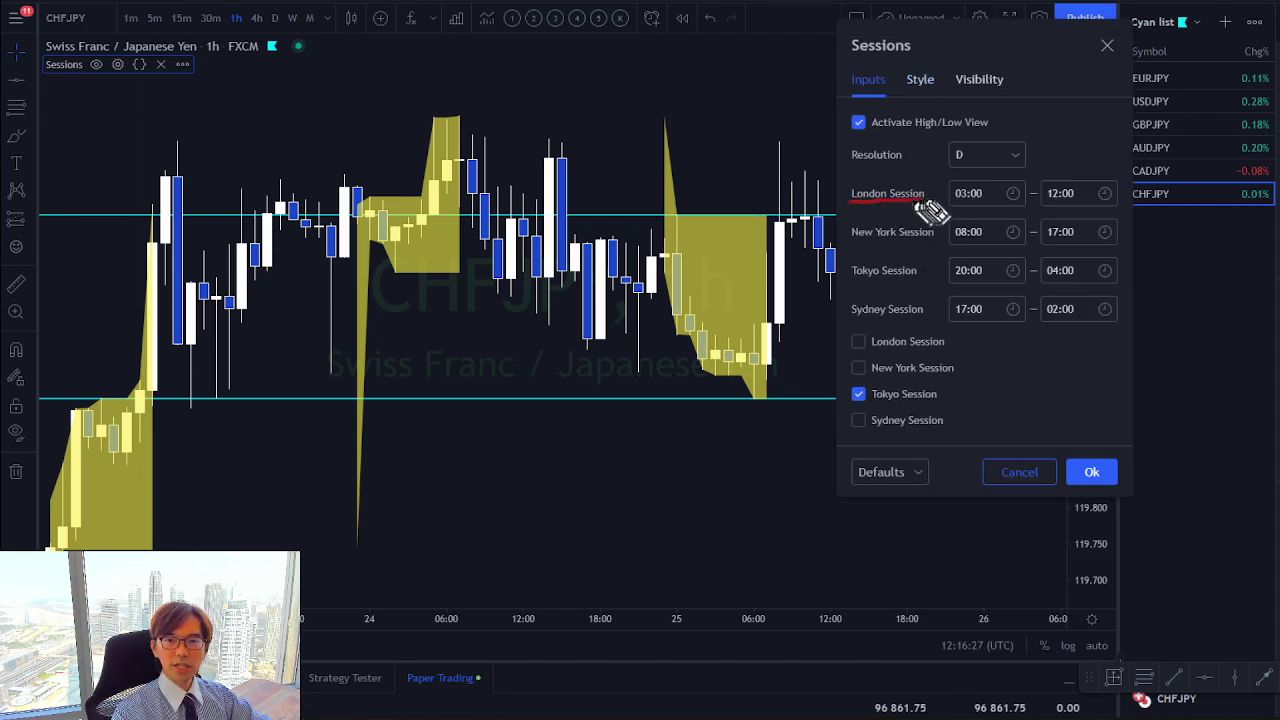
left_click_drag(849, 240, 913, 224)
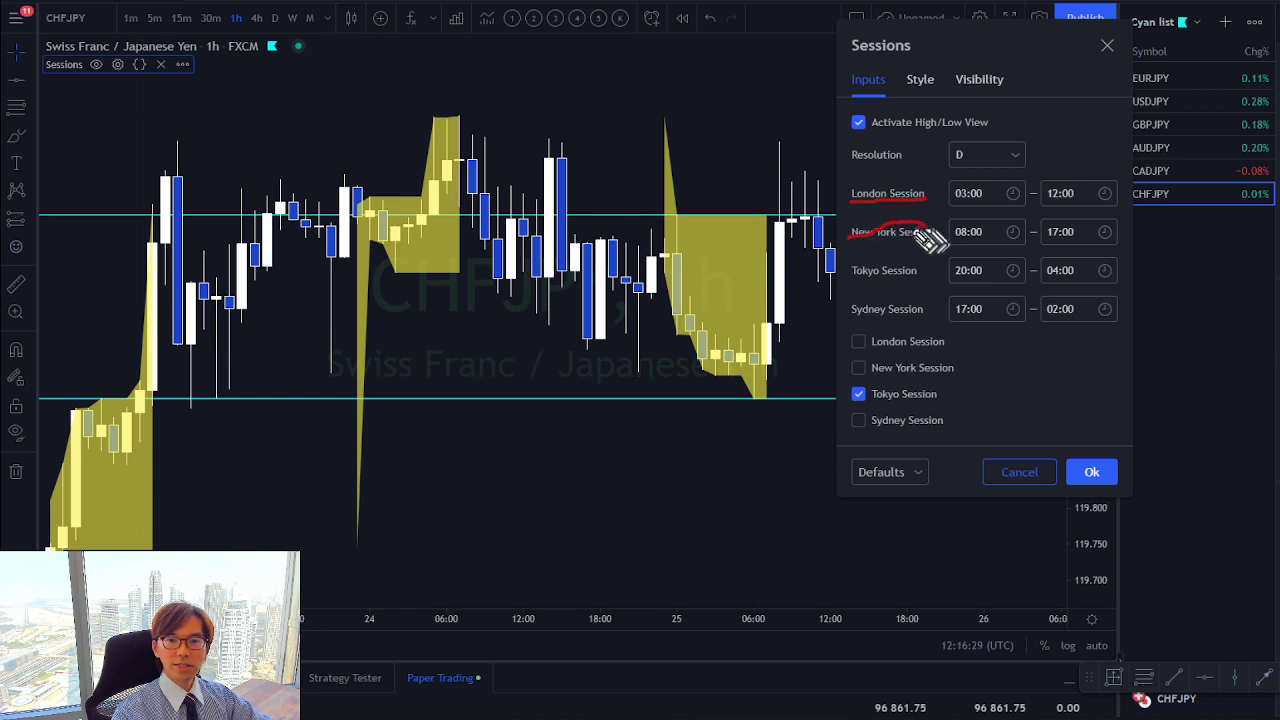
mouse_move(820, 270)
left_mouse_down()
mouse_move(851, 258)
mouse_move(865, 198)
left_mouse_up()
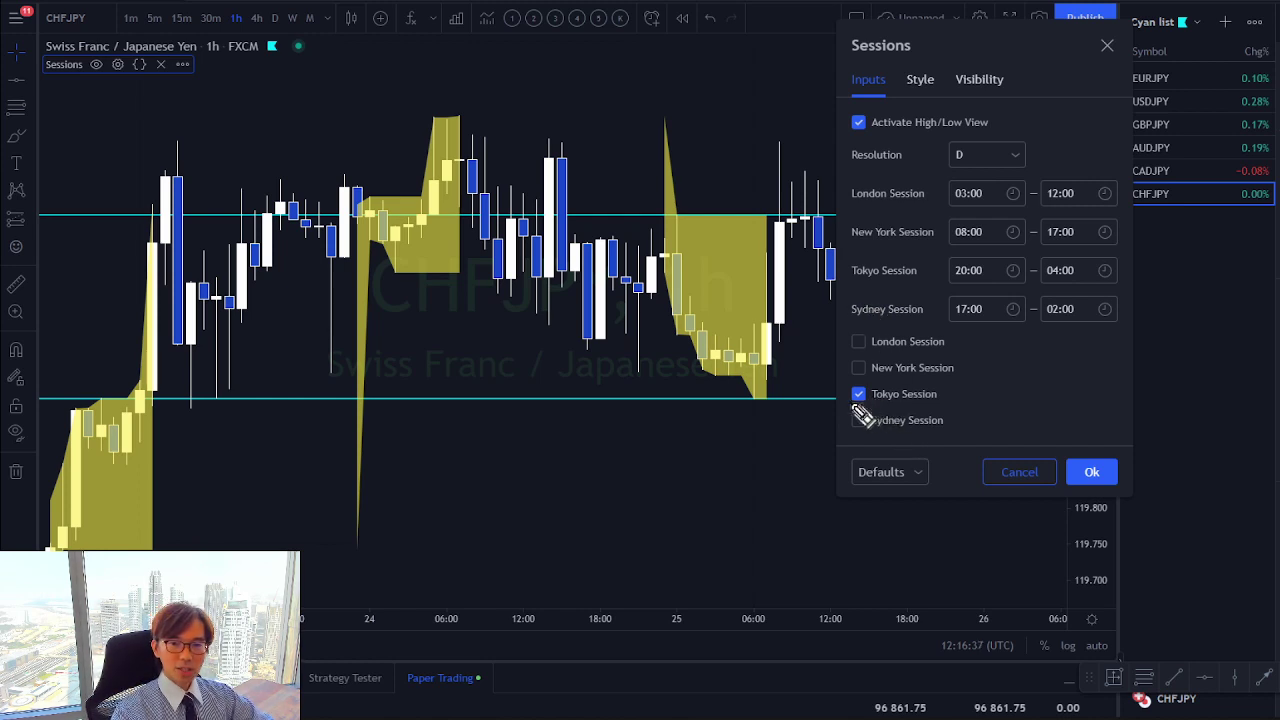
left_click_drag(855, 407, 937, 410)
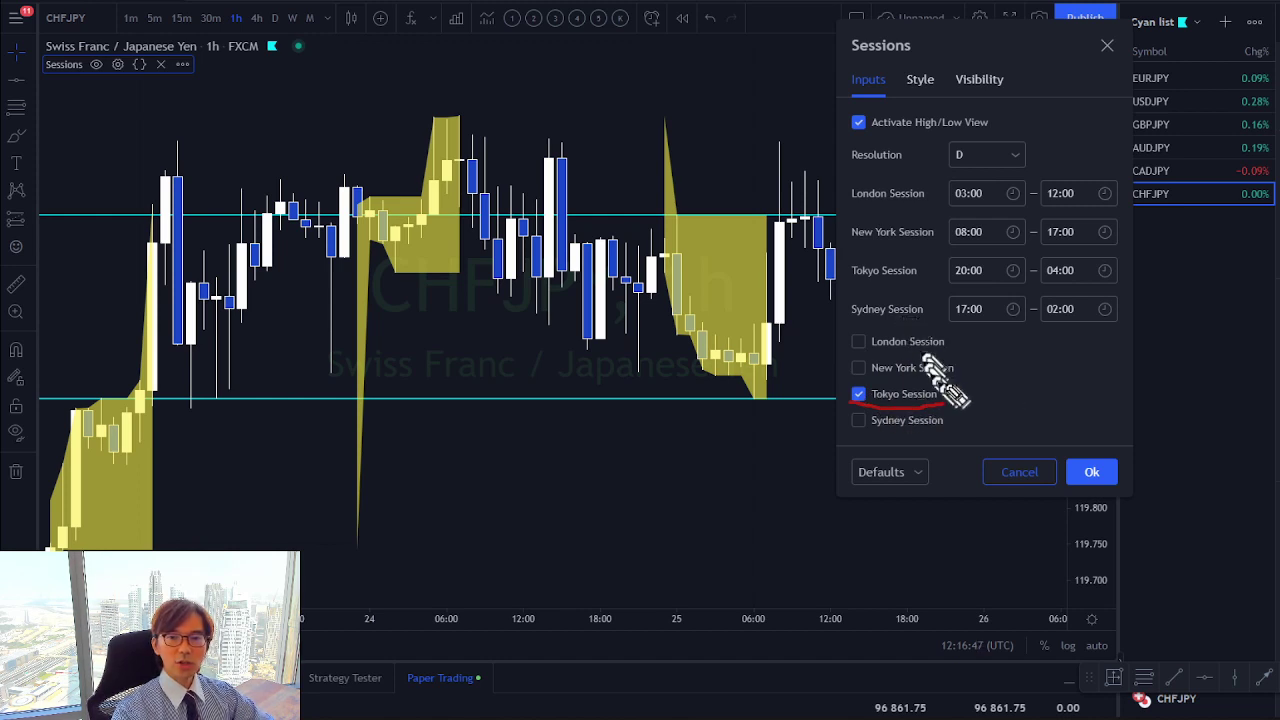
mouse_move(490, 398)
left_mouse_down()
mouse_move(464, 410)
mouse_move(490, 410)
mouse_move(468, 460)
left_mouse_up()
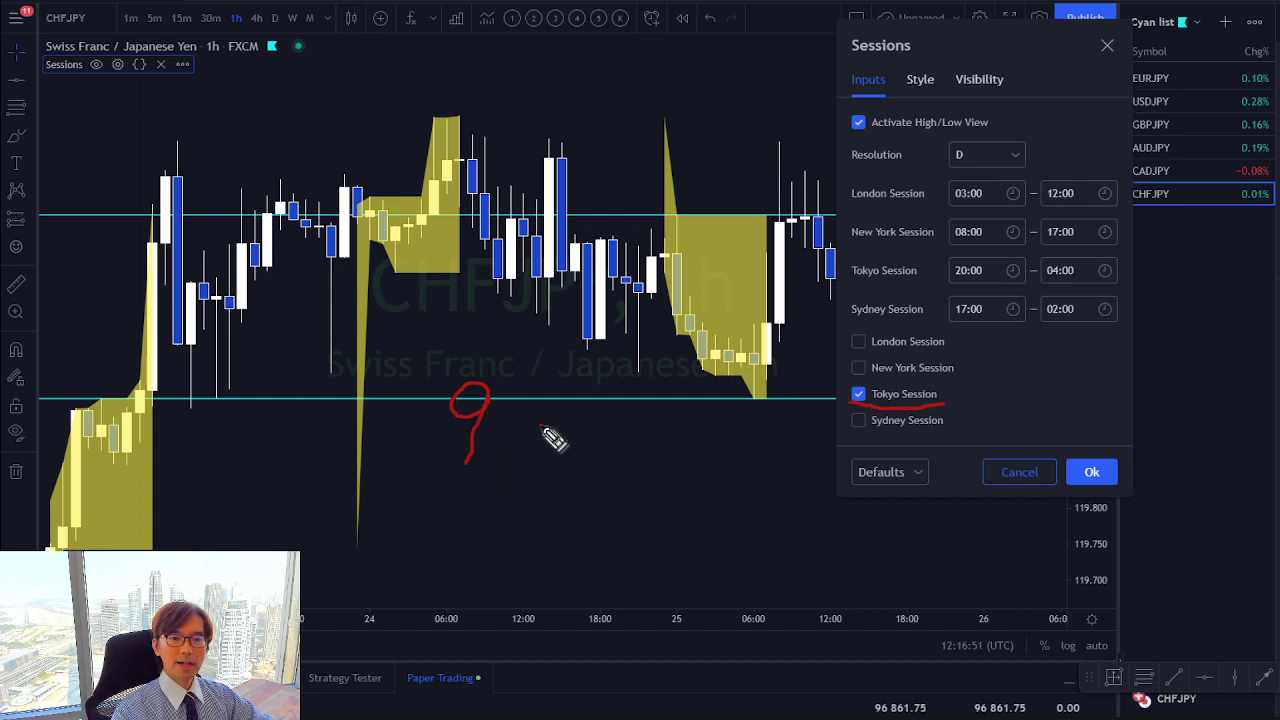
left_click_drag(541, 427, 572, 434)
mouse_move(606, 390)
left_mouse_down()
mouse_move(615, 458)
mouse_move(582, 456)
mouse_move(641, 390)
left_mouse_up()
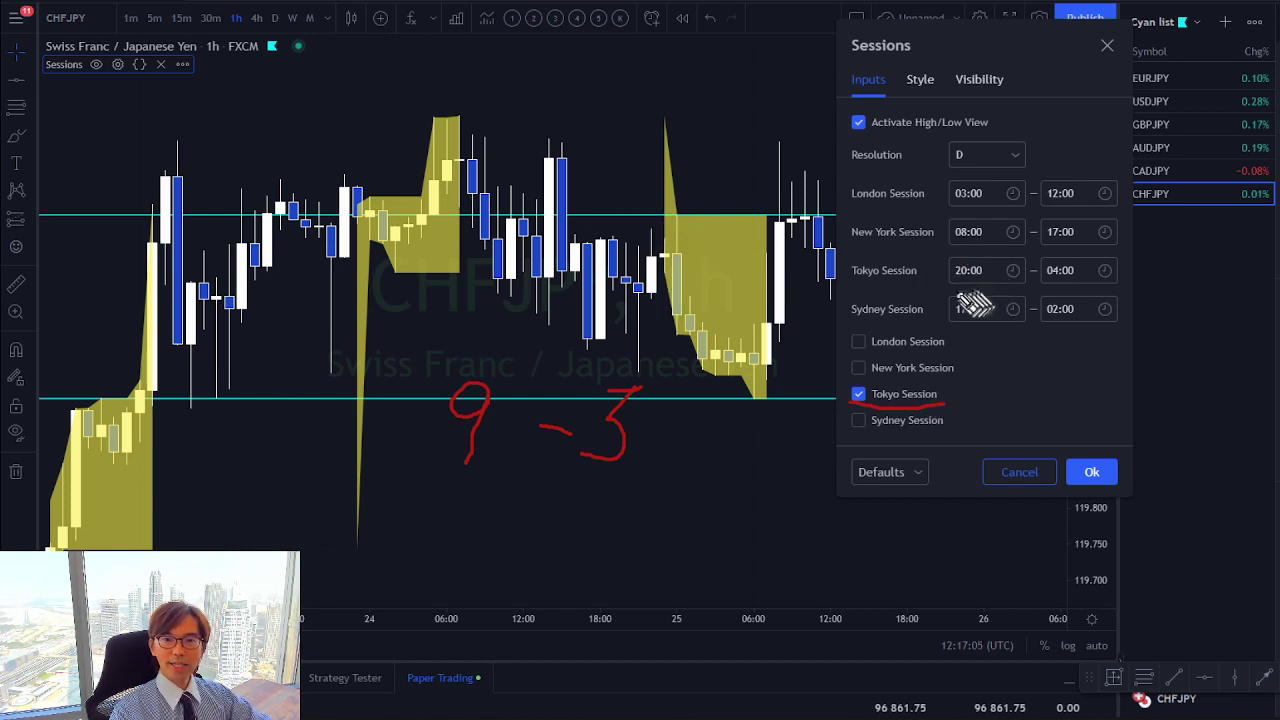
left_click_drag(945, 284, 1072, 281)
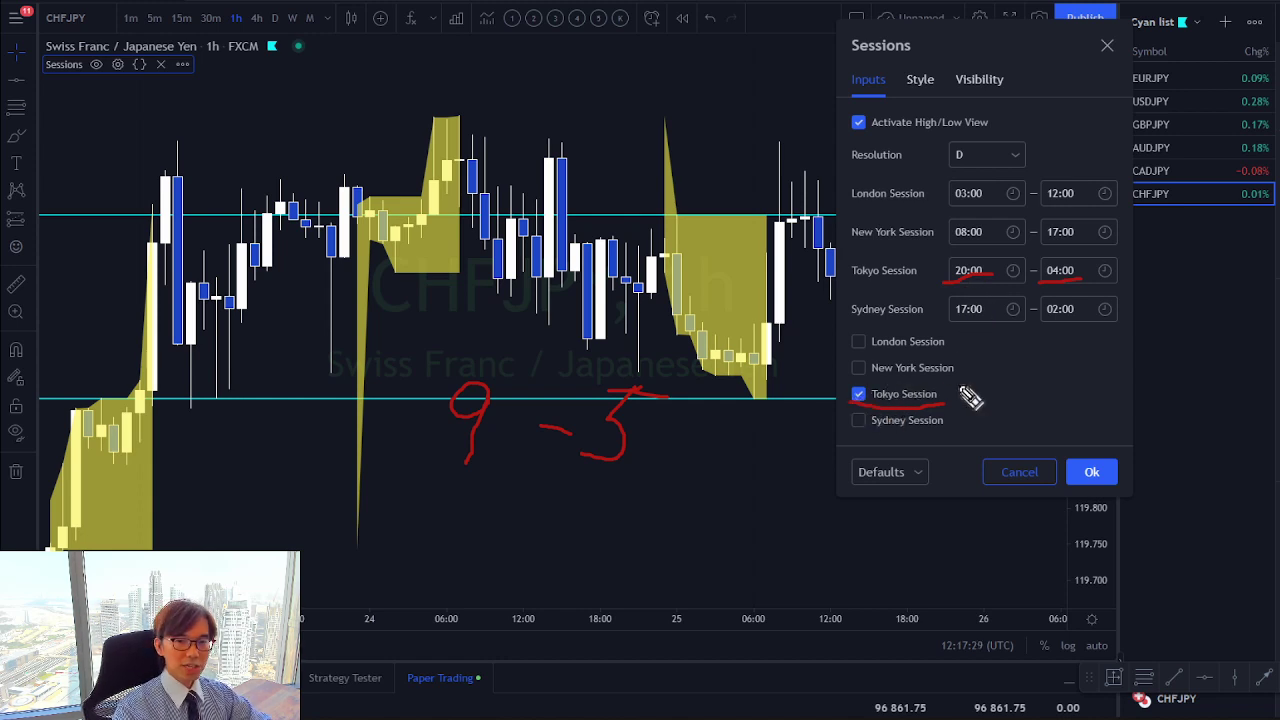
key("e")
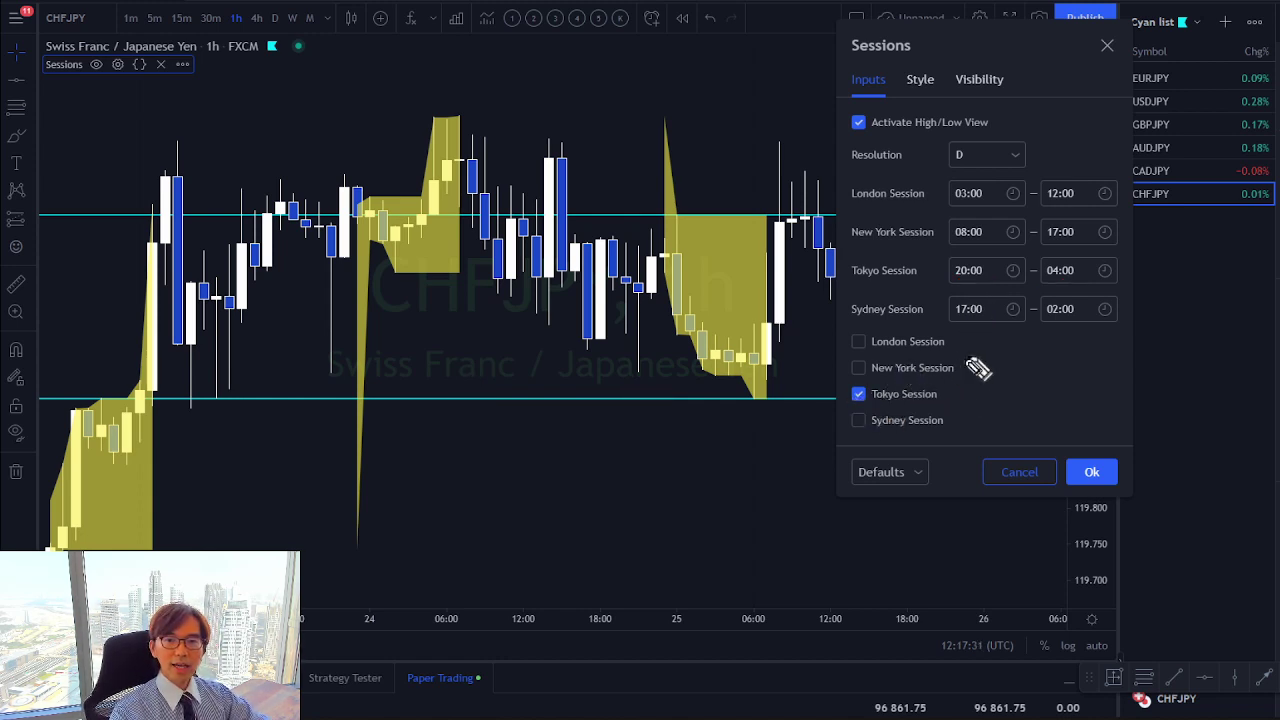
Set the Sessions Plots Background fill to yellow at about 49% opacity and close the settings
left_click(925, 85)
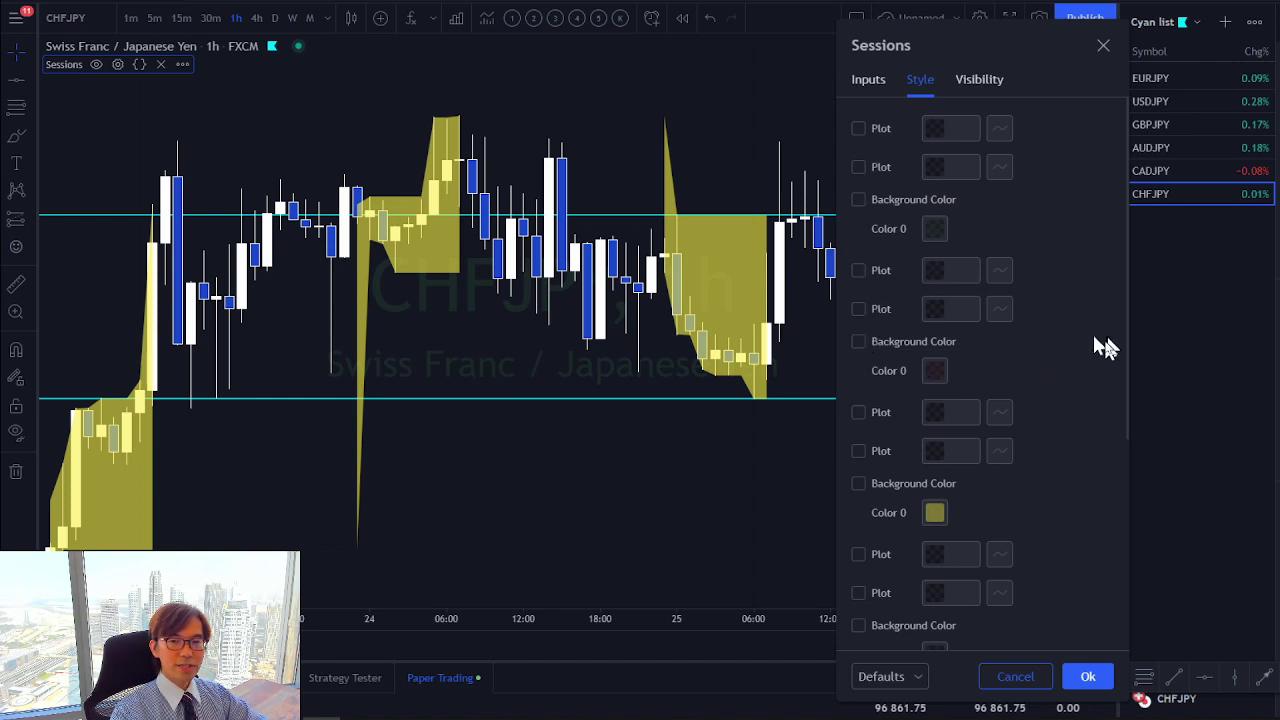
scroll(1092, 348, "down", 5)
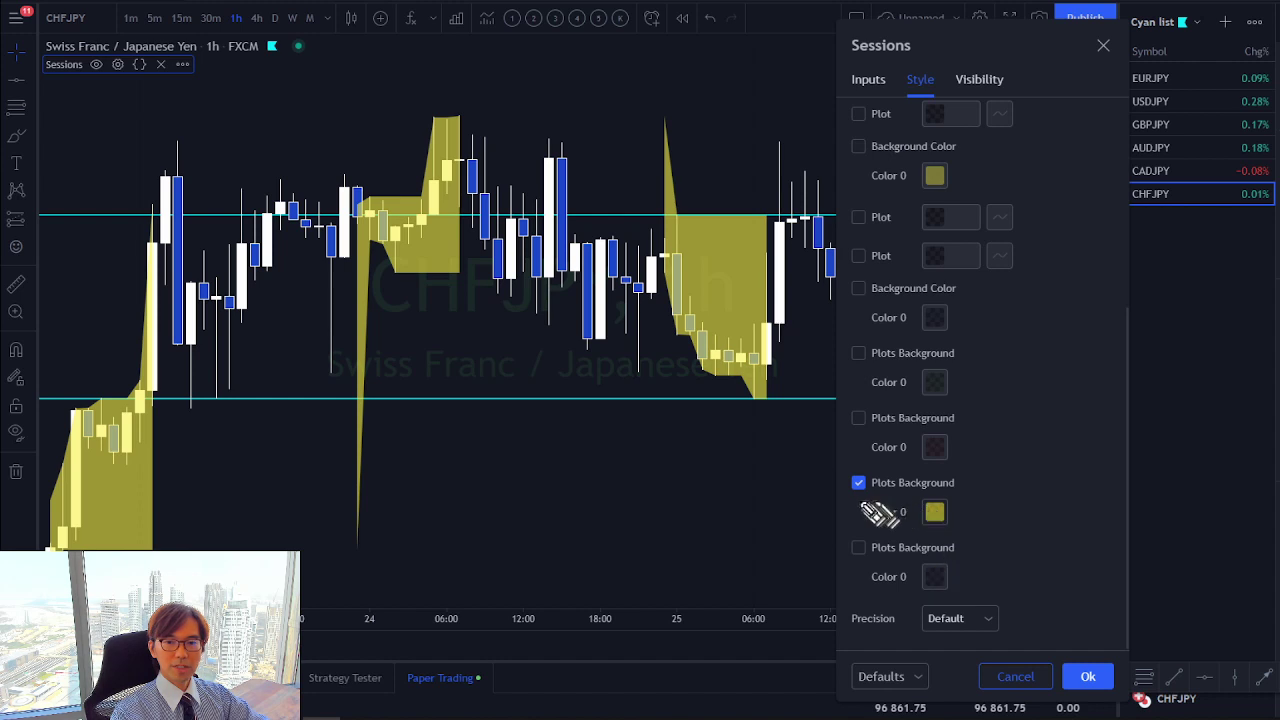
left_click_drag(848, 494, 878, 485)
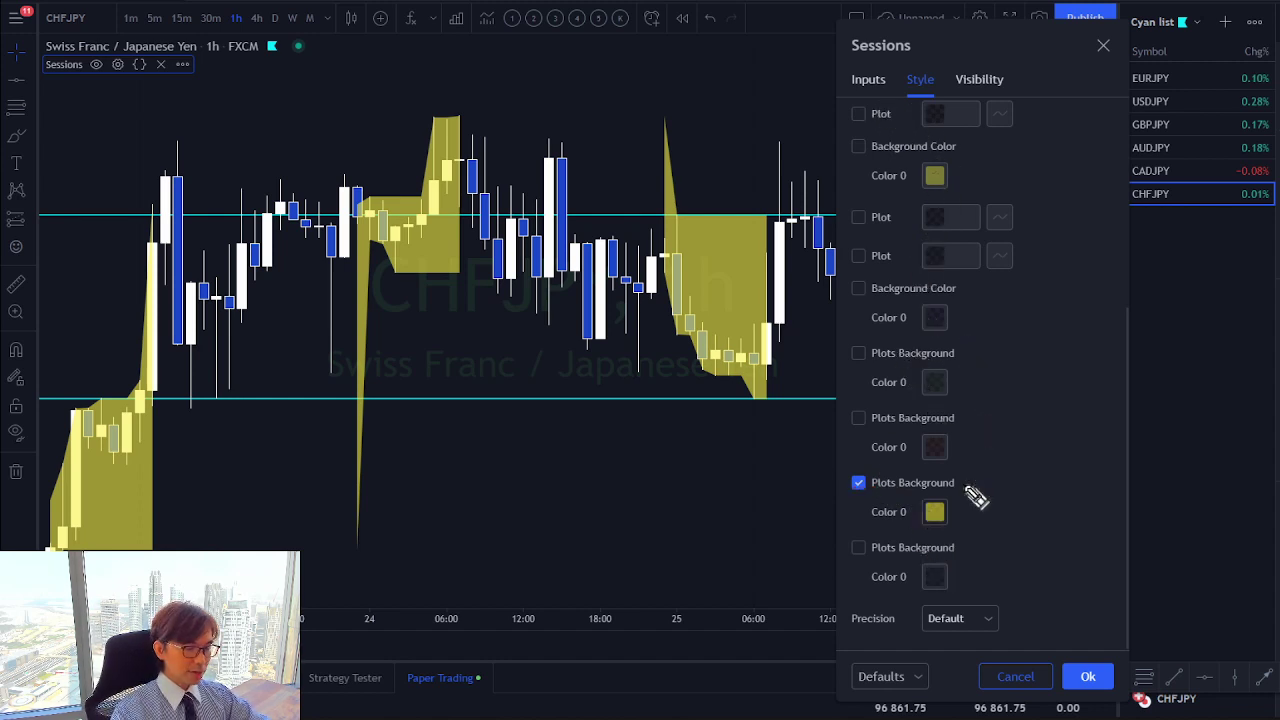
left_click(934, 512)
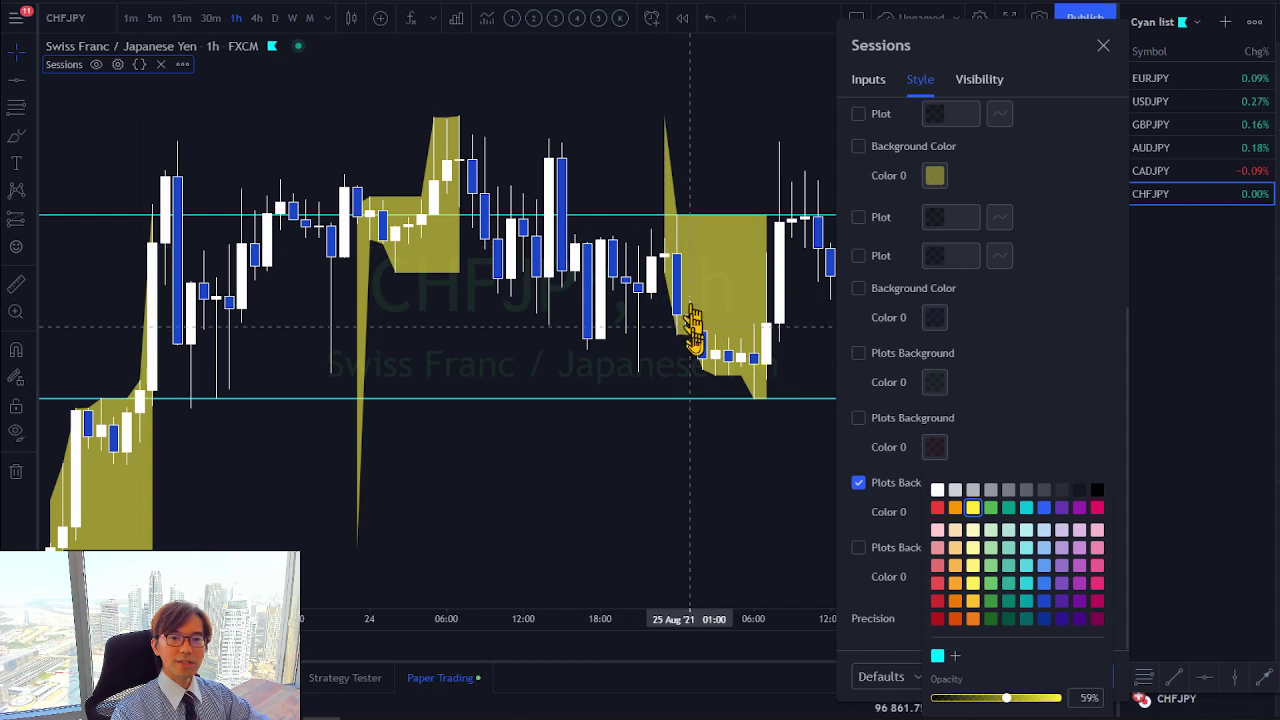
left_click_drag(1006, 697, 1064, 703)
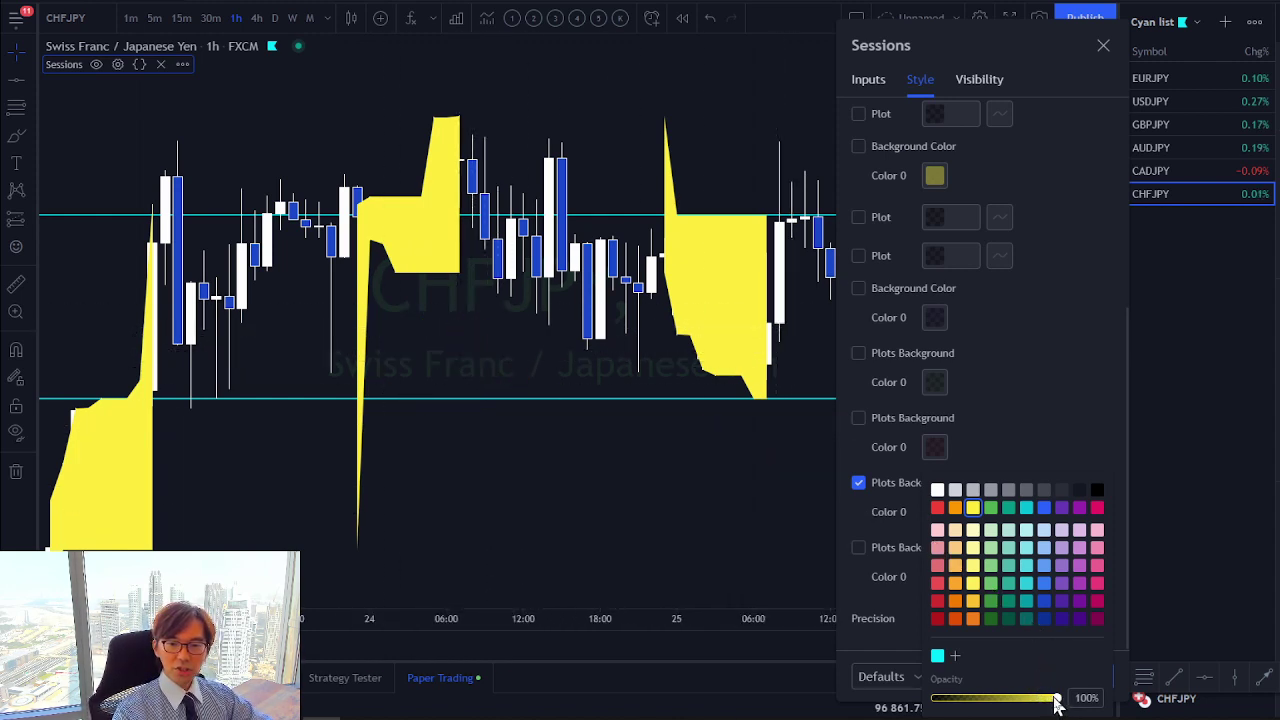
left_click_drag(1055, 703, 997, 694)
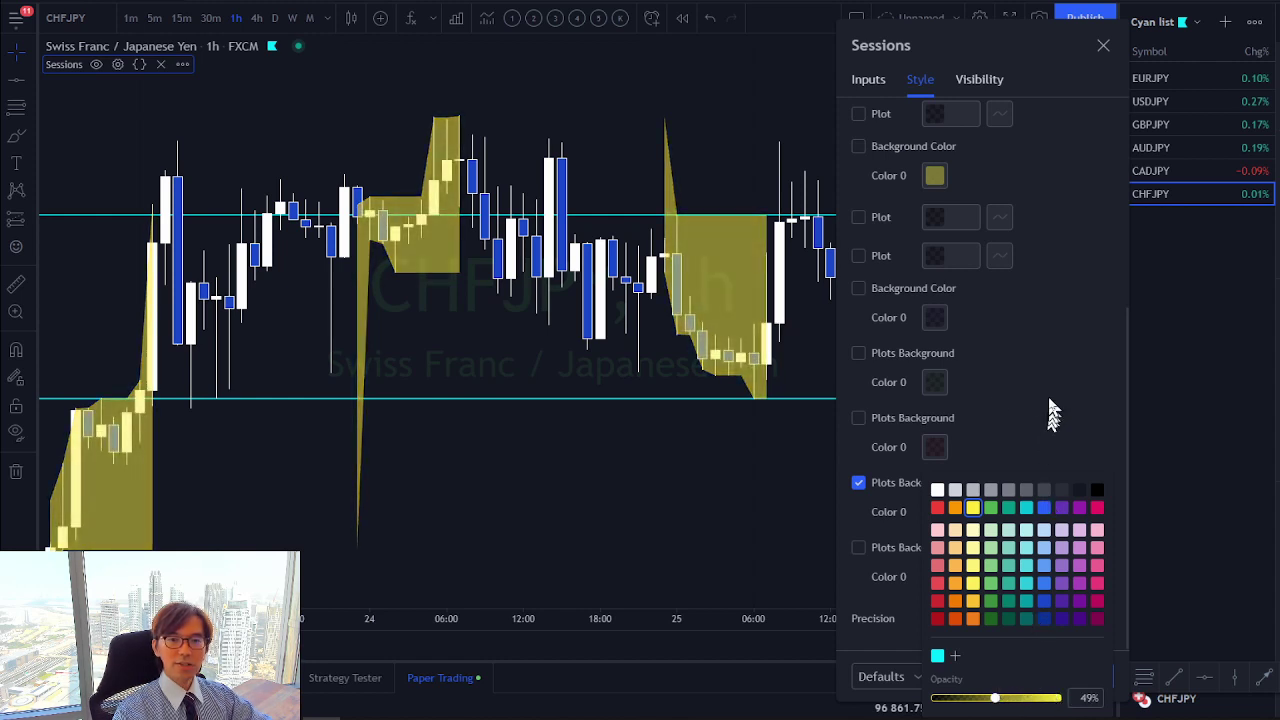
left_click(720, 526)
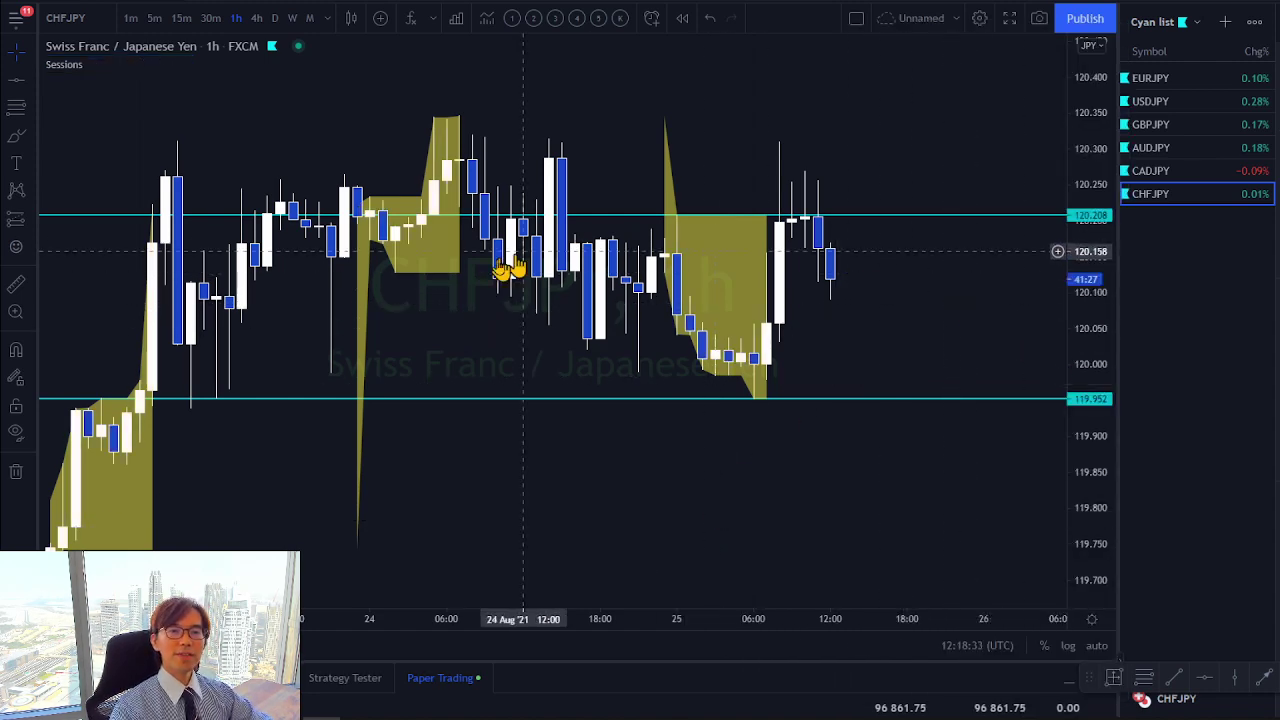
left_click_drag(1075, 148, 893, 205)
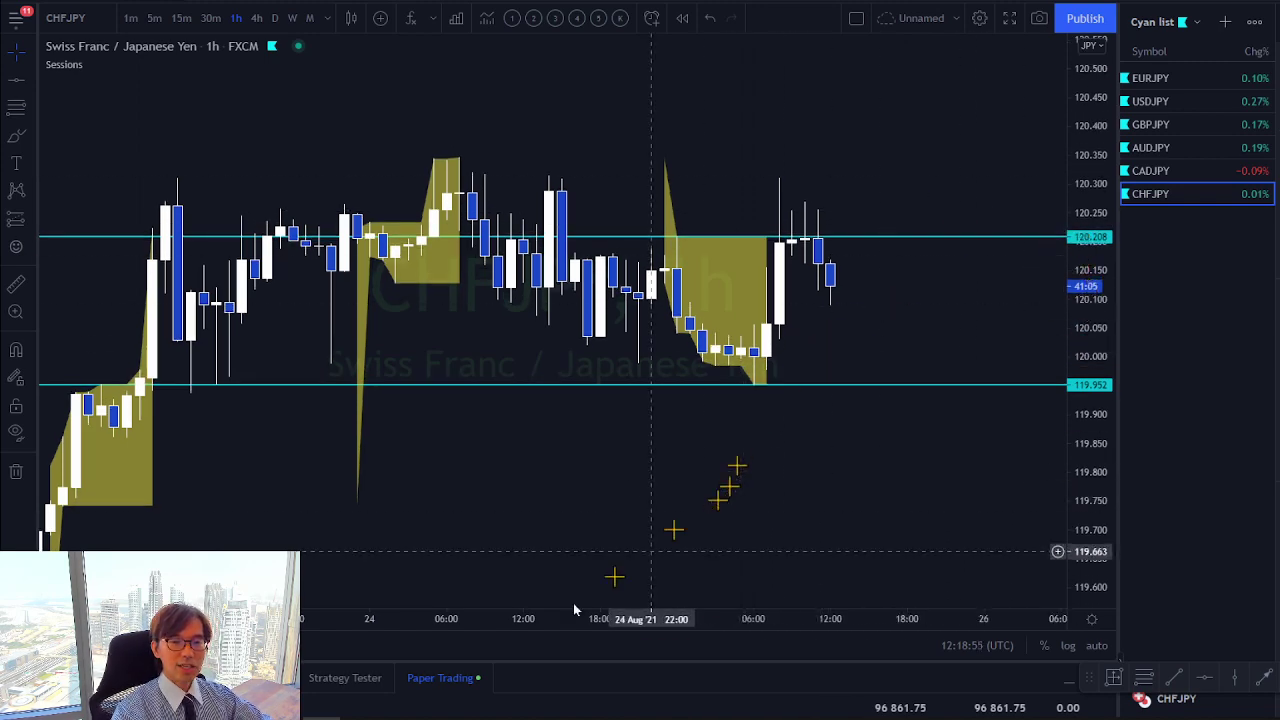
left_click_drag(414, 590, 787, 387)
left_click_drag(386, 494, 590, 532)
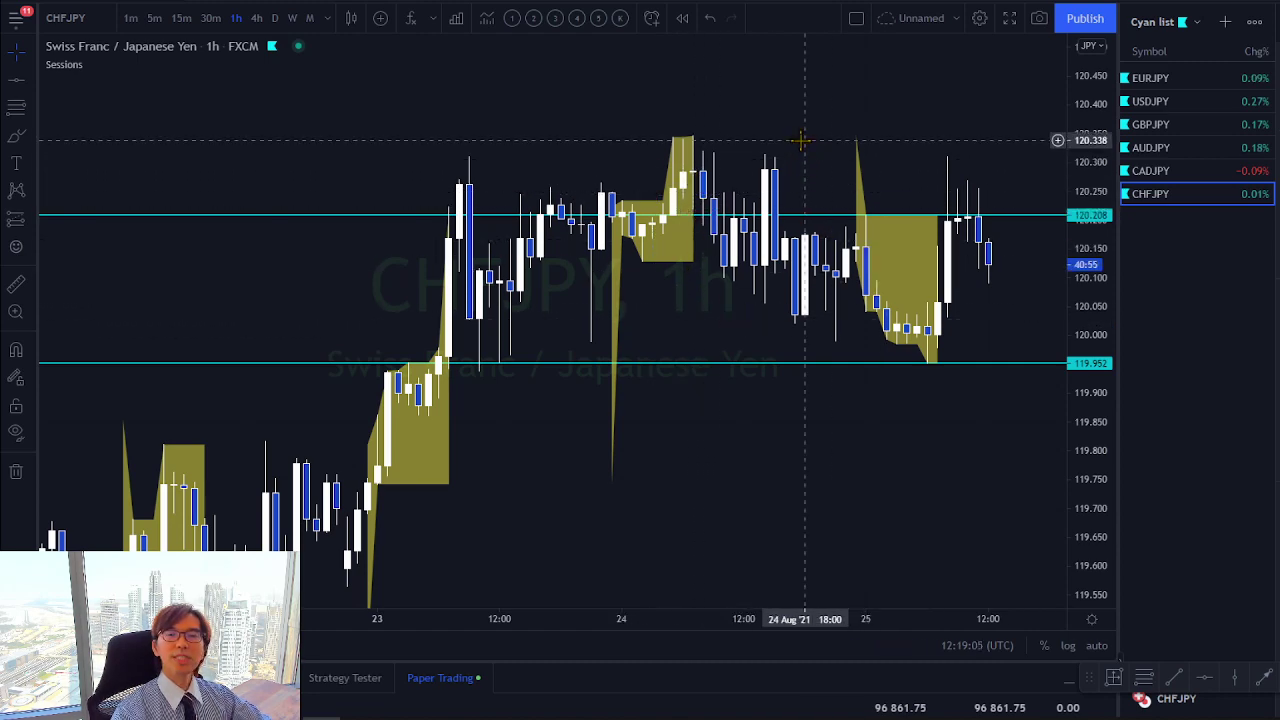
left_click_drag(545, 89, 600, 86)
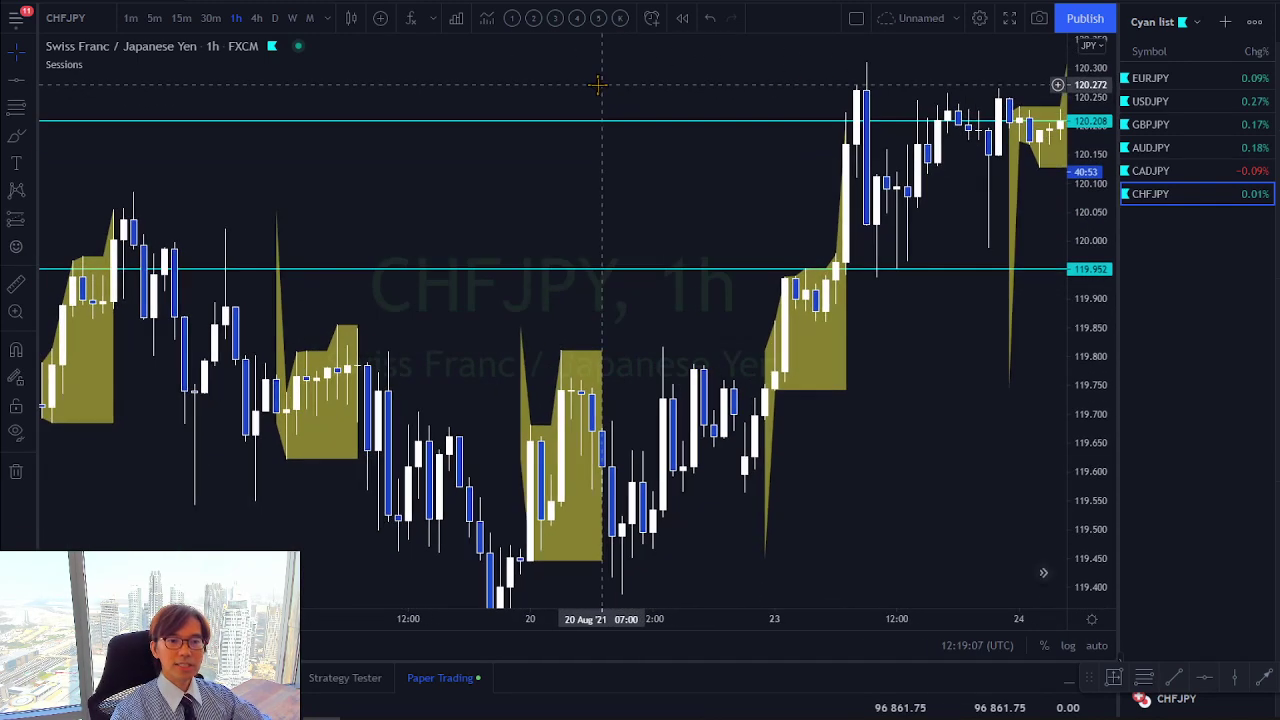
left_click_drag(1100, 118, 1088, 180)
left_click_drag(896, 393, 748, 389)
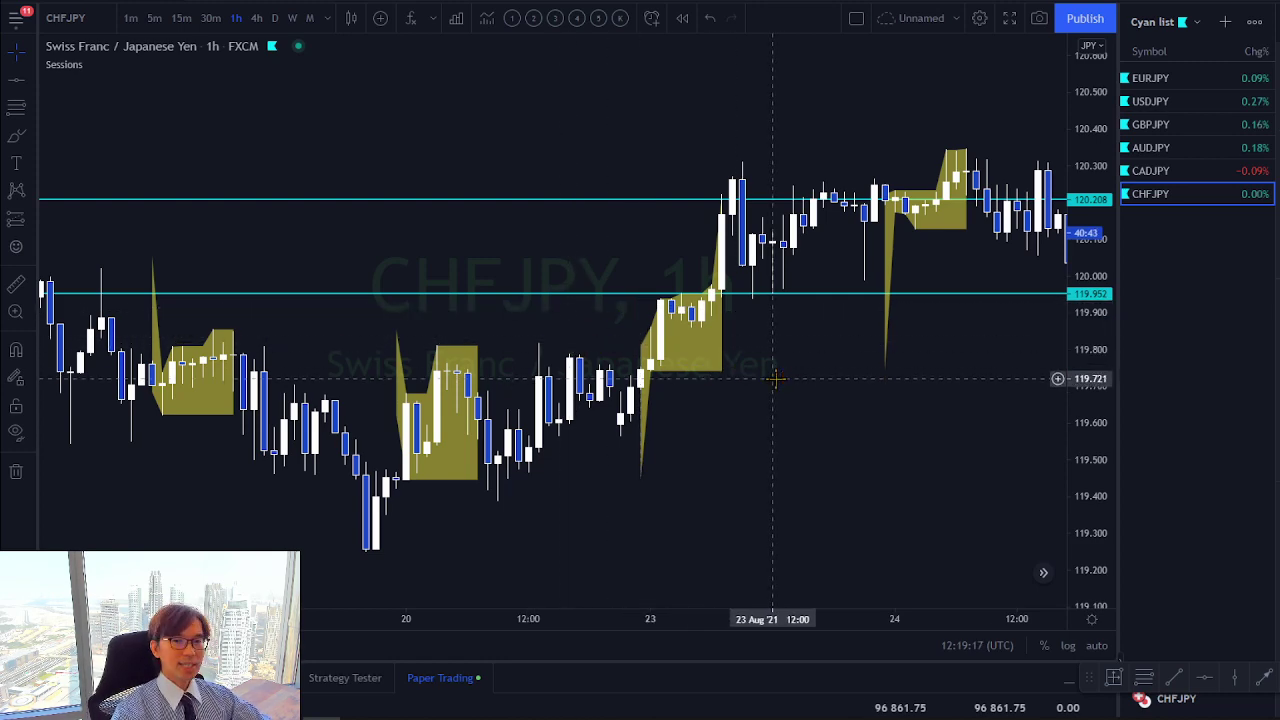
left_click_drag(851, 357, 475, 325)
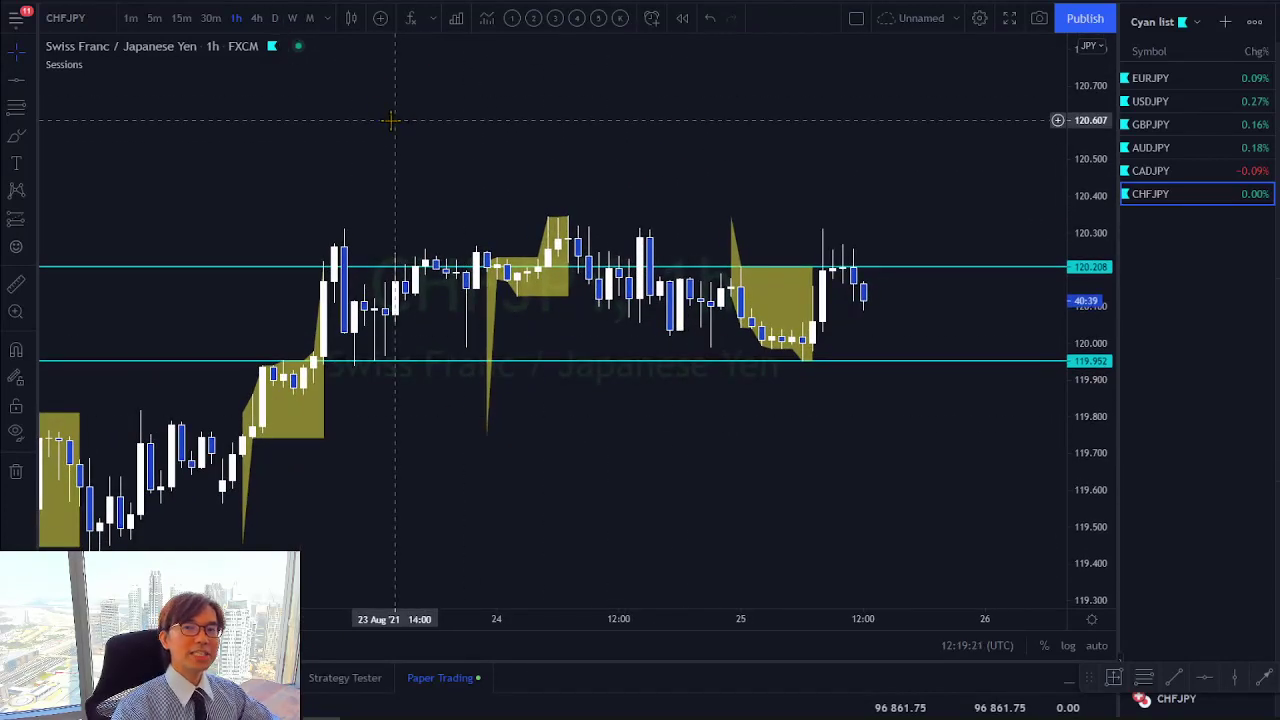
Open EURJPY on the daily timeframe with Ichimoku loaded, reframed around the latest candles and cloud
left_click(1155, 80)
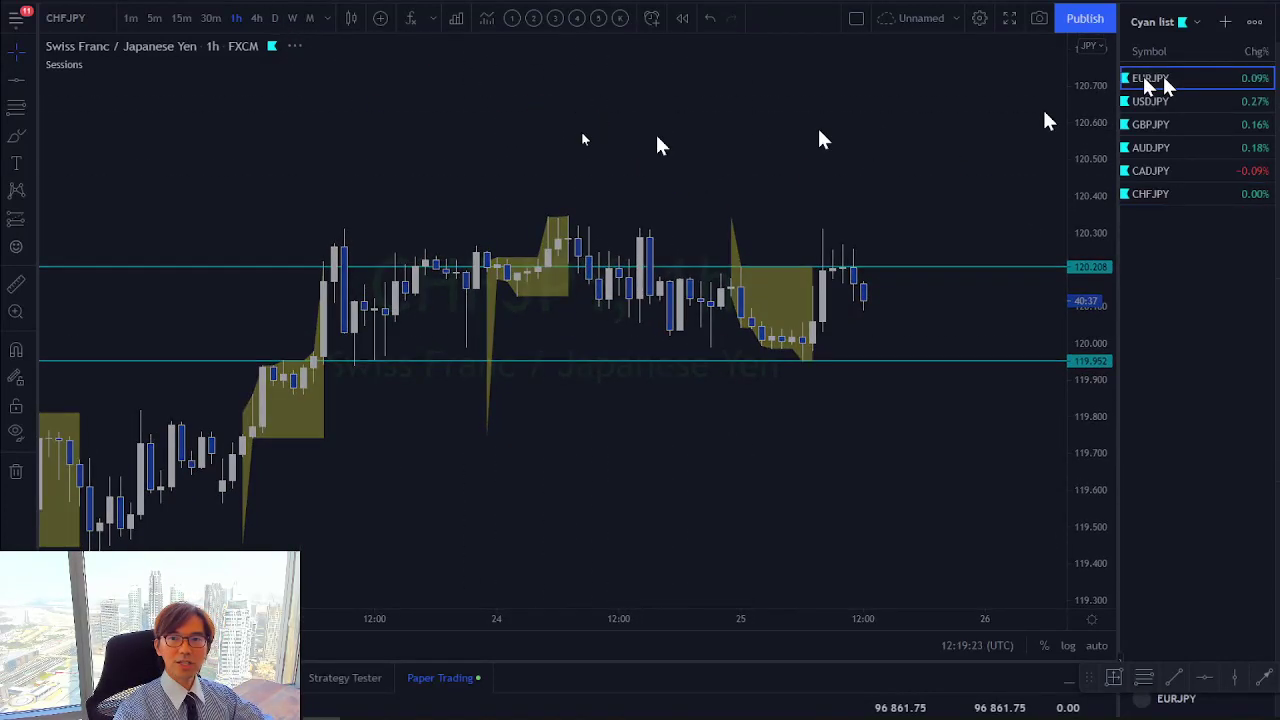
left_click(274, 18)
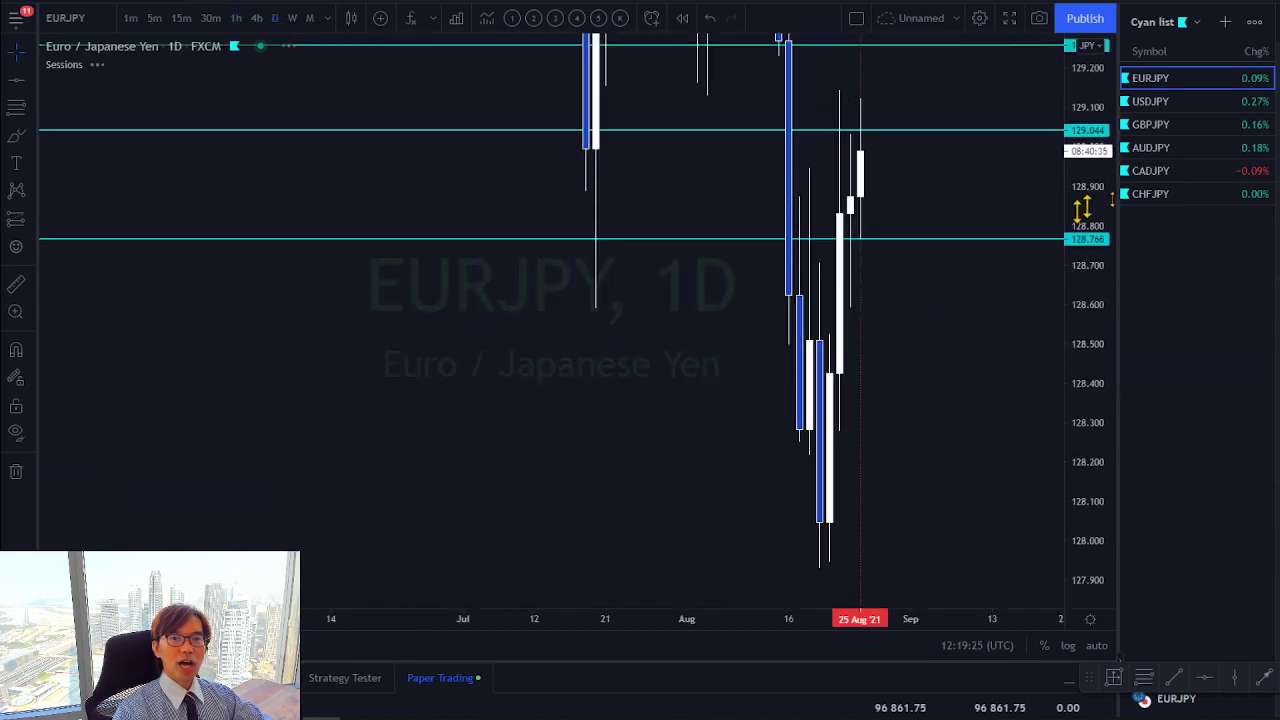
left_click_drag(1098, 93, 1090, 260)
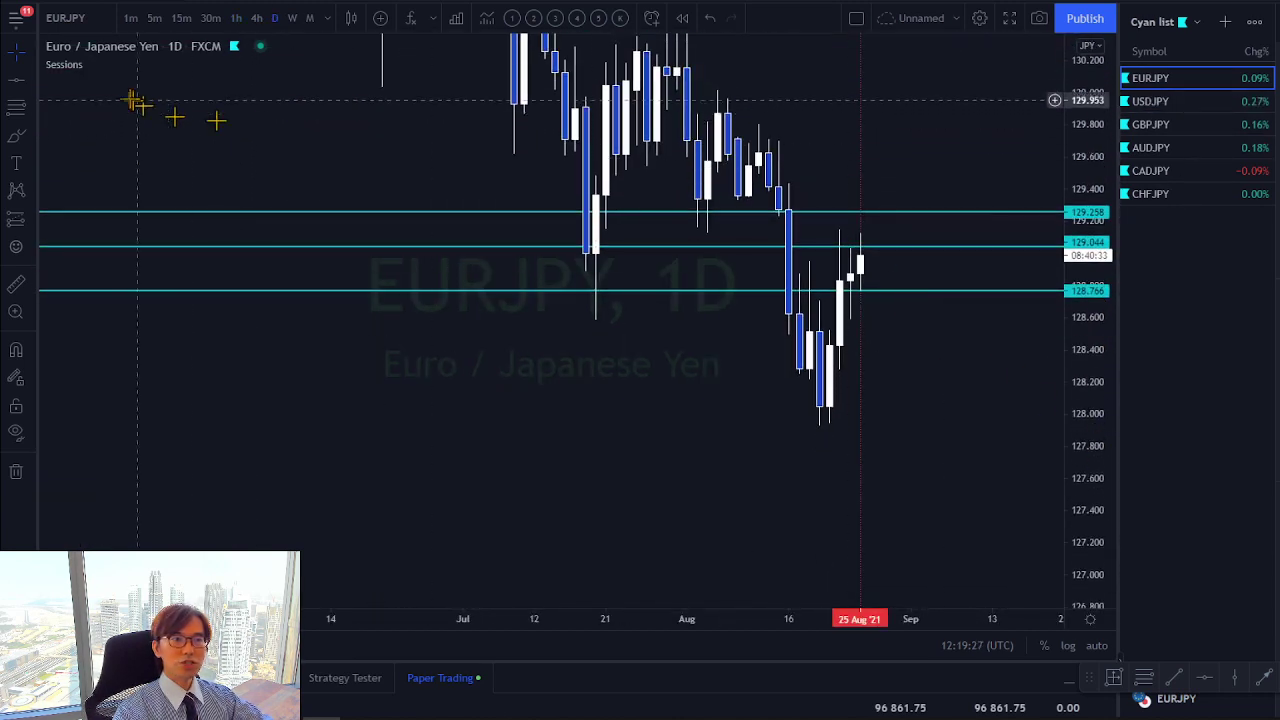
left_click(512, 18)
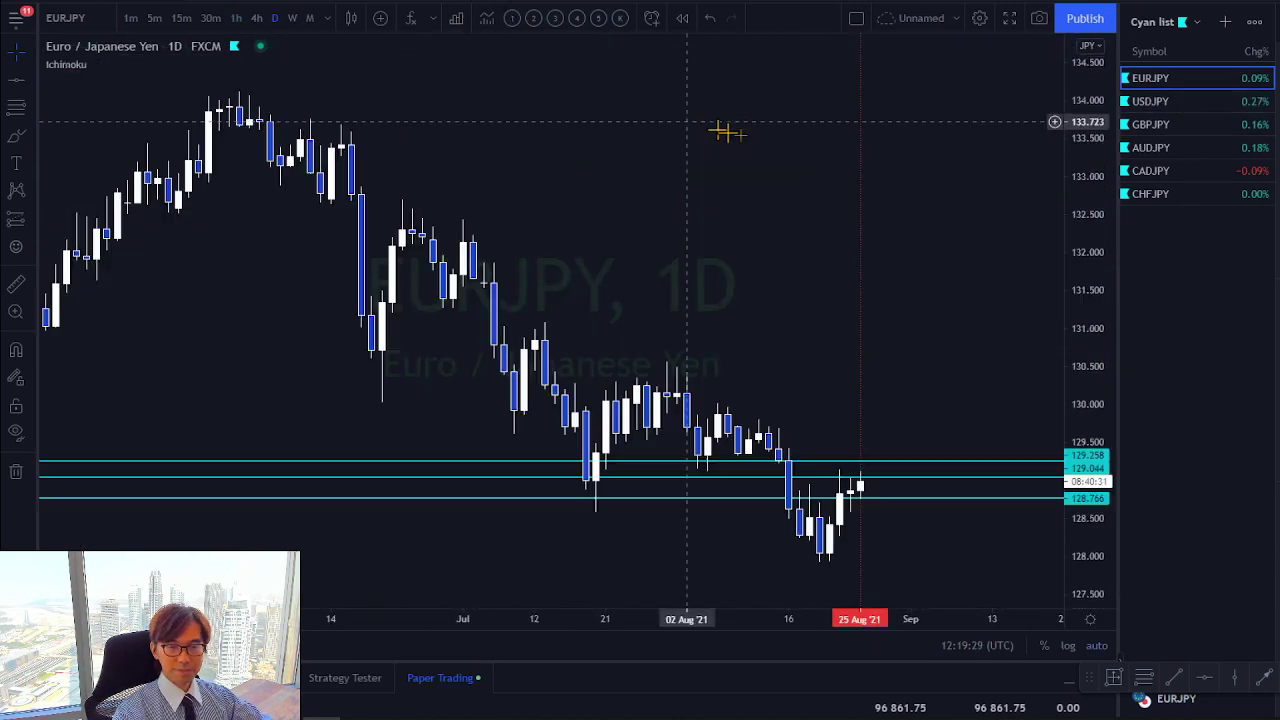
left_click_drag(900, 277, 661, 190)
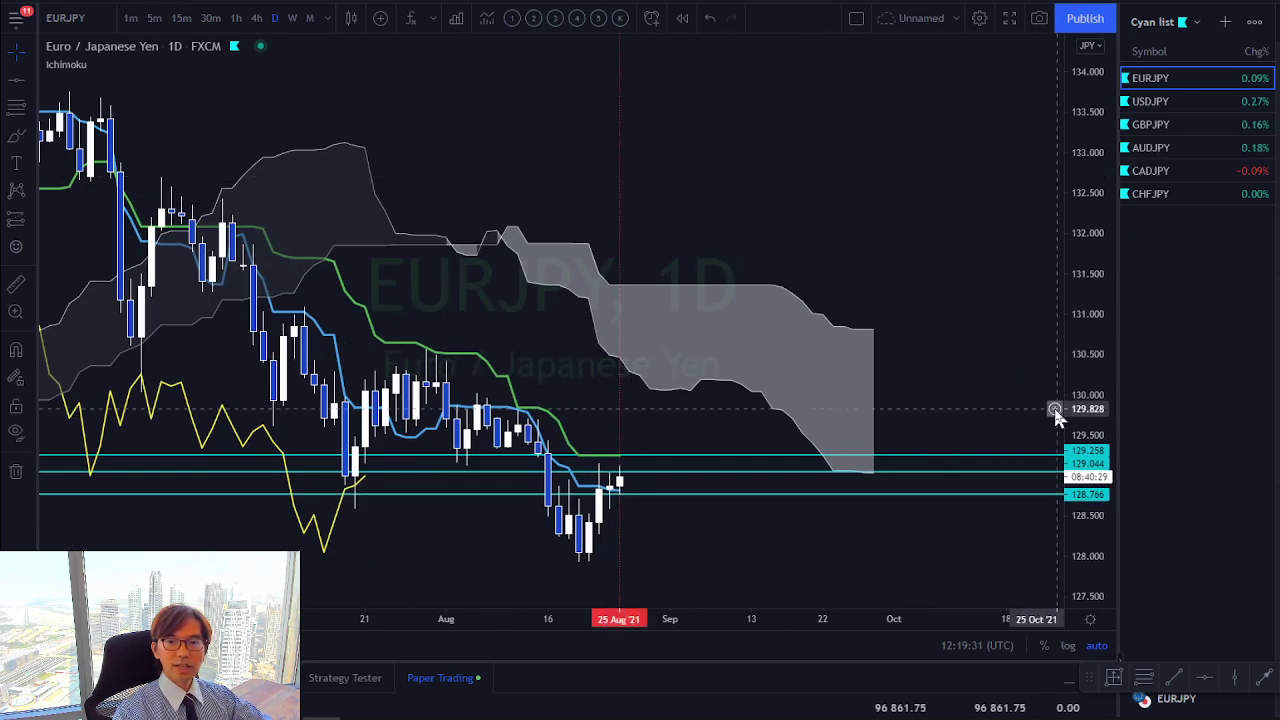
left_click_drag(785, 320, 815, 157)
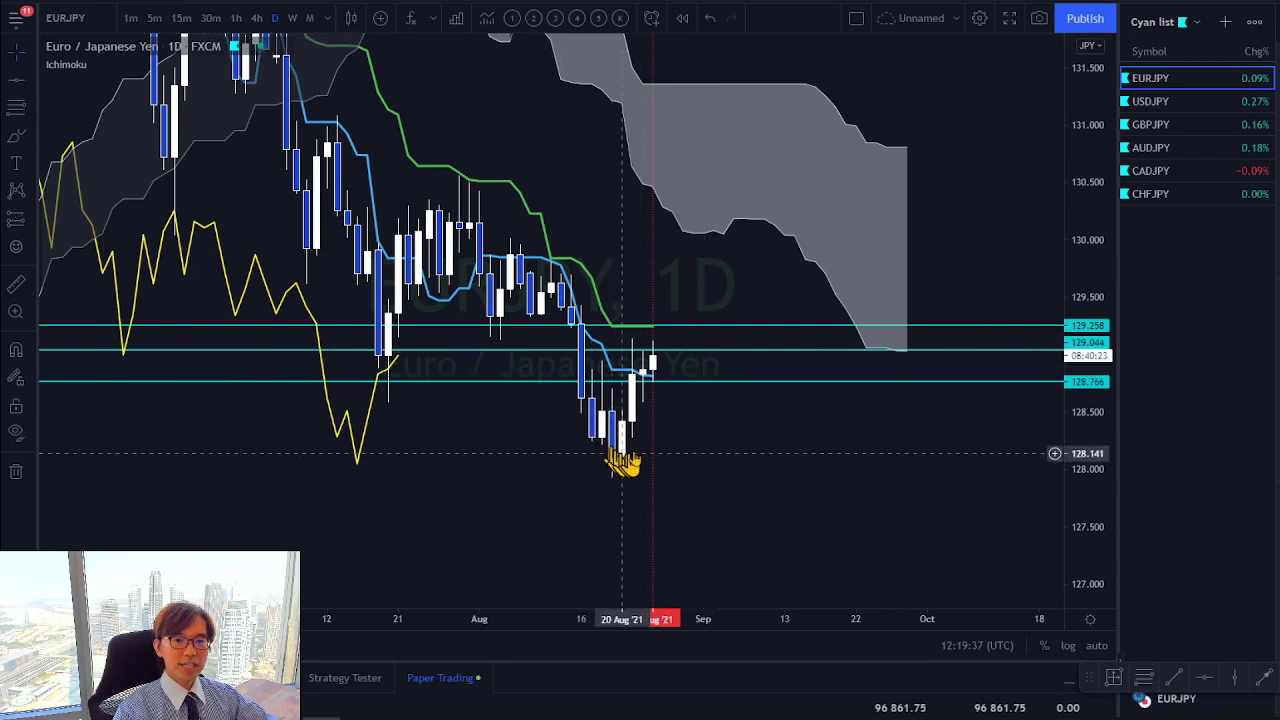
Delete the cyan line at 128.766 and switch EURJPY to the 1-hour timeframe
left_click(695, 390)
key("Delete")
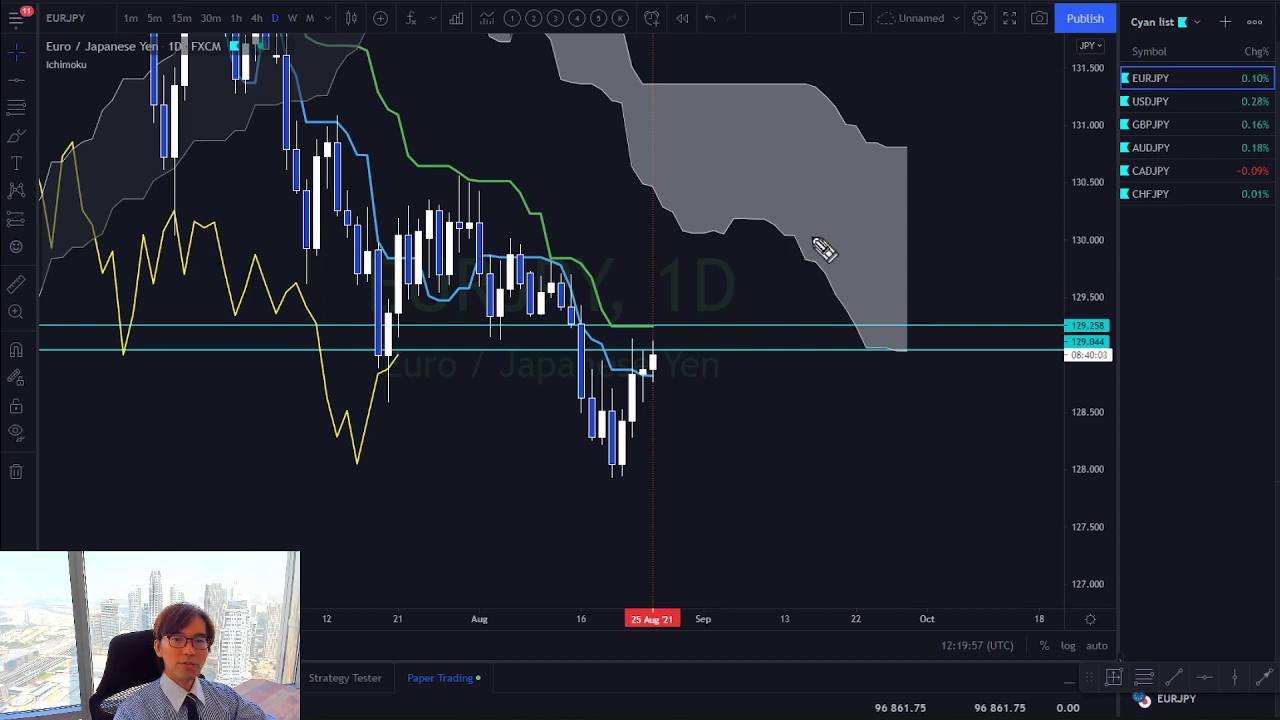
left_click(234, 22)
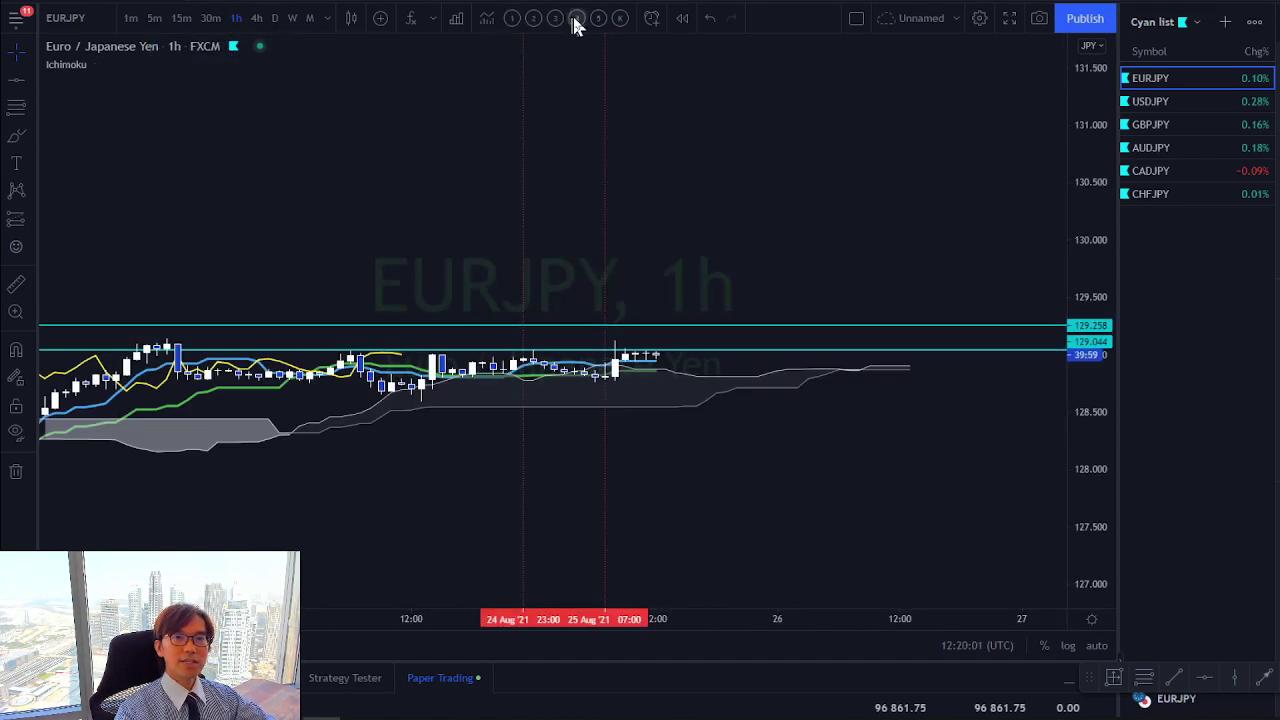
Load the Sessions overlay, sketch a red upward arrow toward 129.258, then erase it
left_click(576, 19)
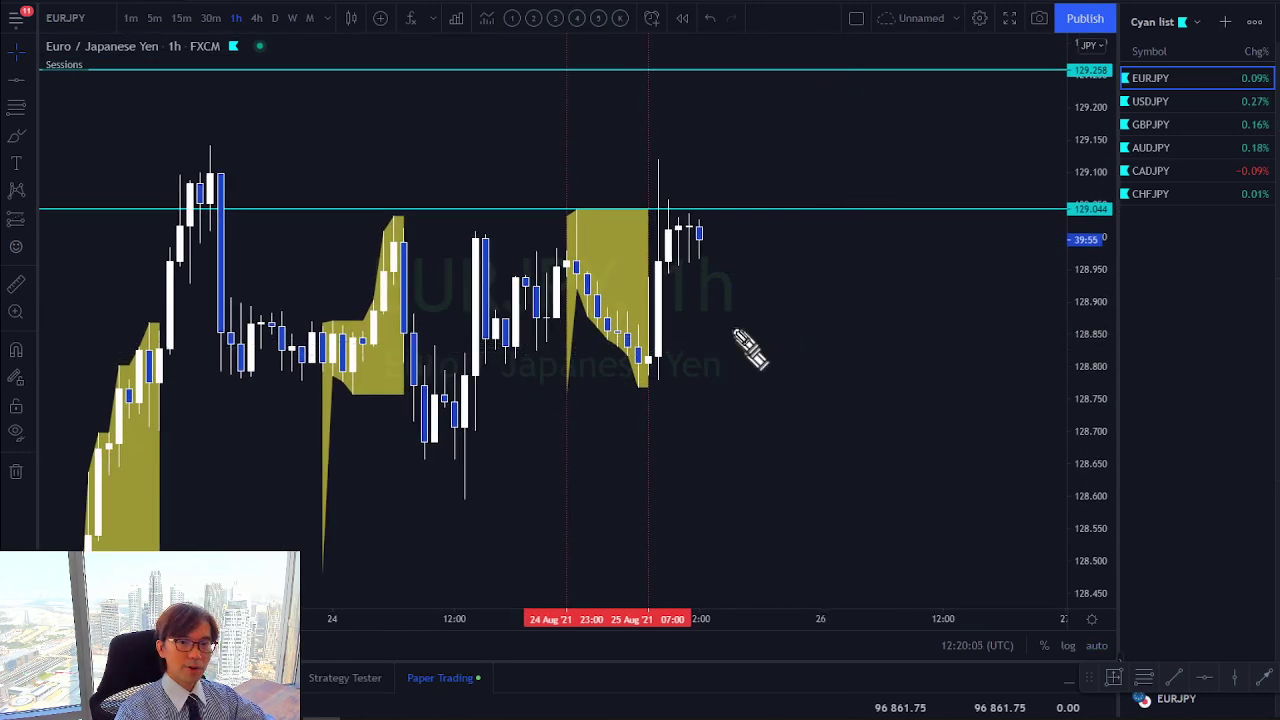
left_click_drag(668, 243, 740, 185)
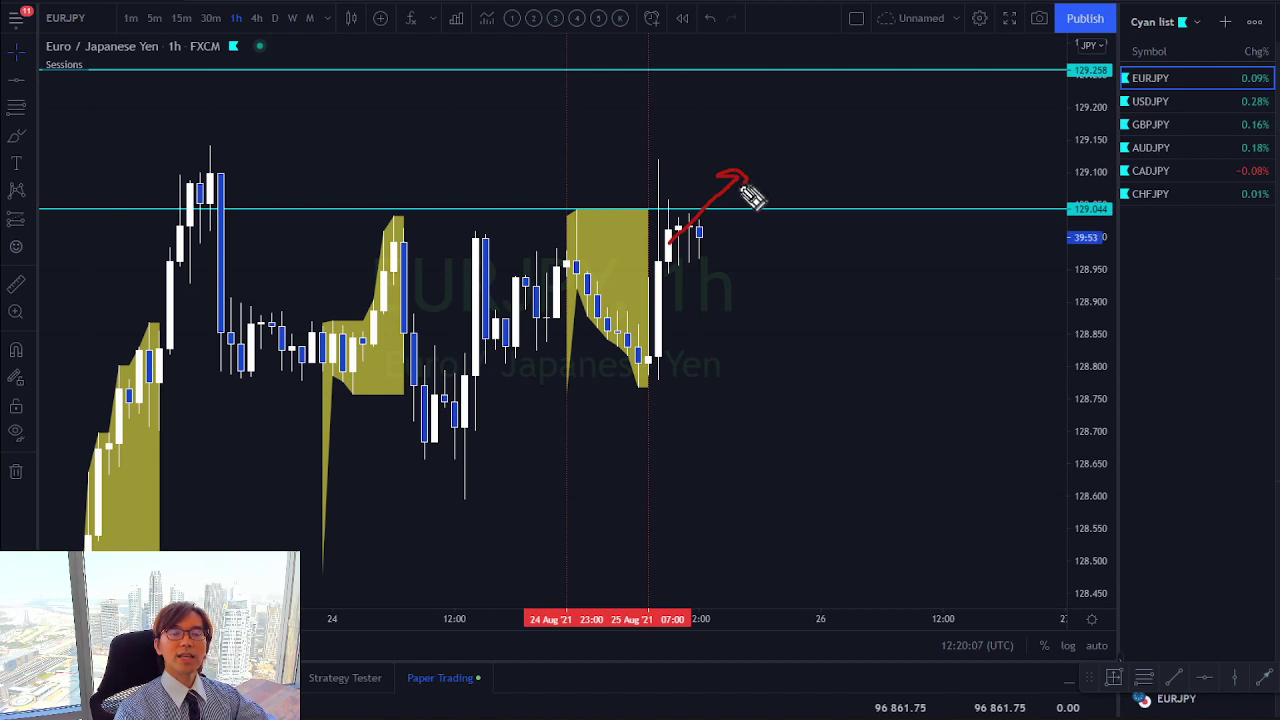
left_click_drag(740, 190, 803, 109)
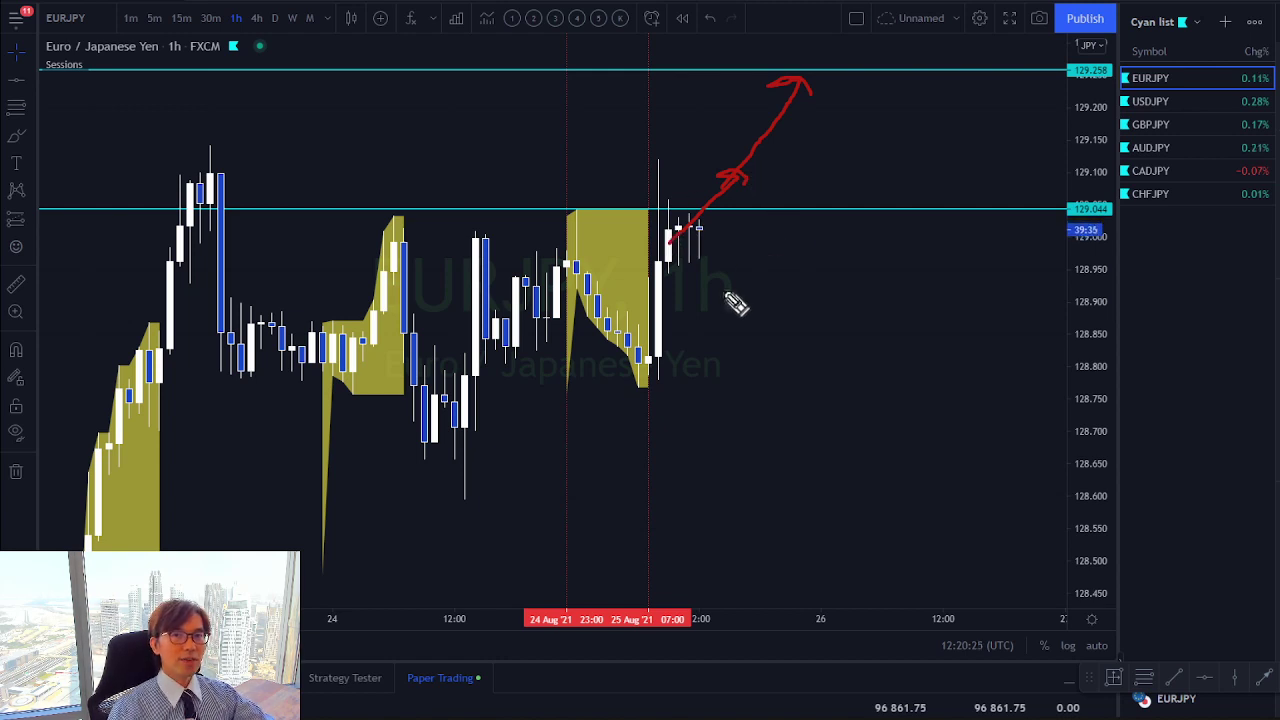
key("Escape")
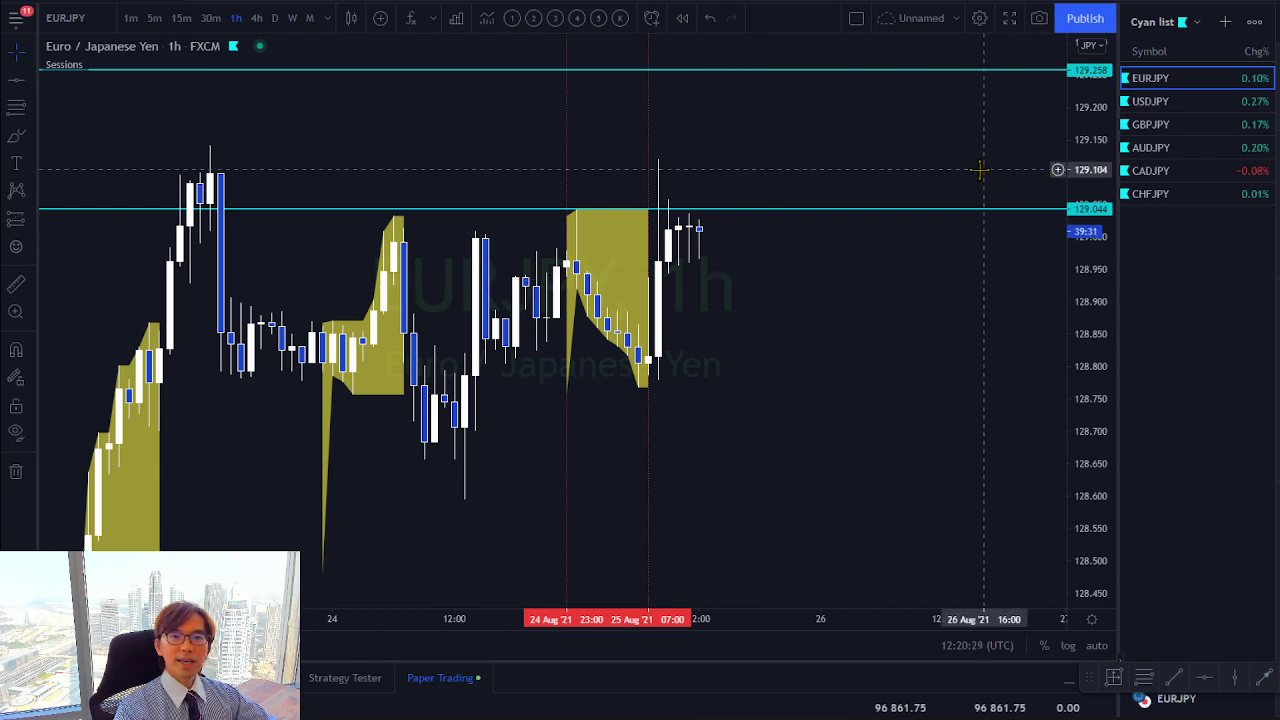
Restore the Ichimoku overlay and rescale the price axis around the recent candles
left_click(516, 31)
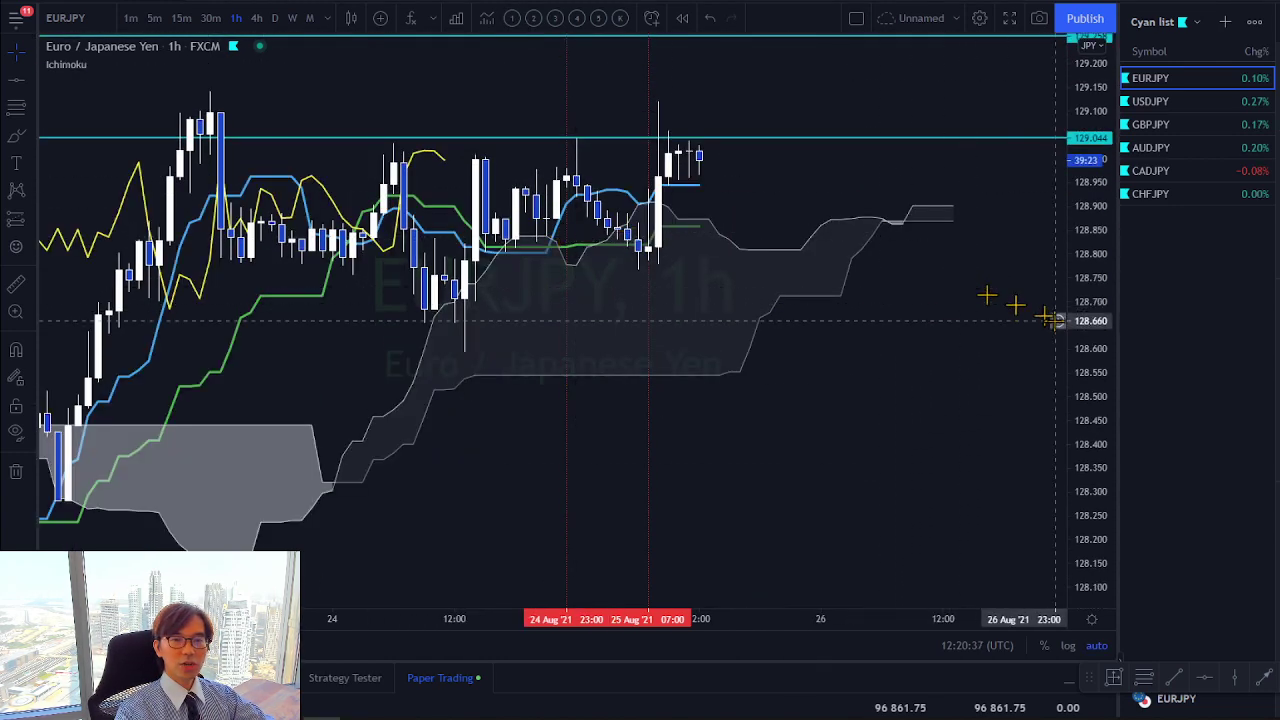
left_click_drag(1082, 430, 1082, 340)
left_click_drag(943, 257, 894, 420)
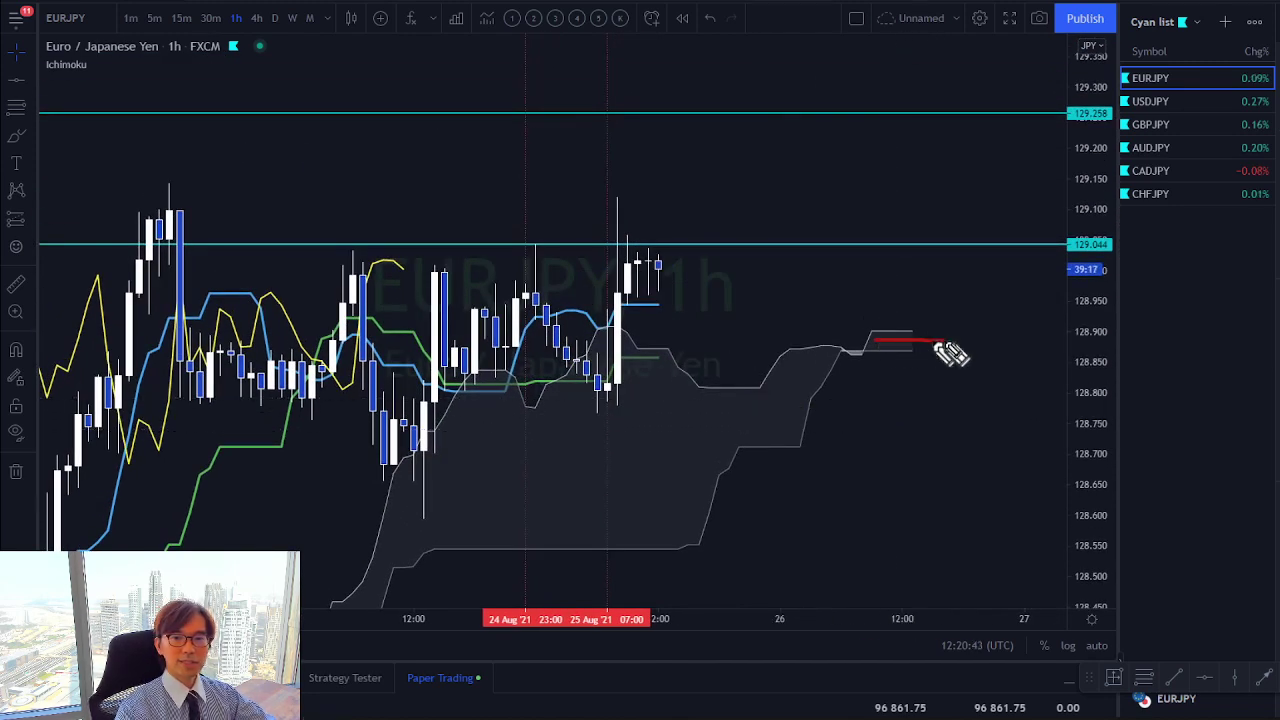
Sketch several red scenario arrows around the cloud and latest candles, then erase them all
left_click_drag(940, 345, 938, 348)
mouse_move(606, 373)
left_mouse_down()
mouse_move(686, 378)
mouse_move(682, 388)
left_mouse_up()
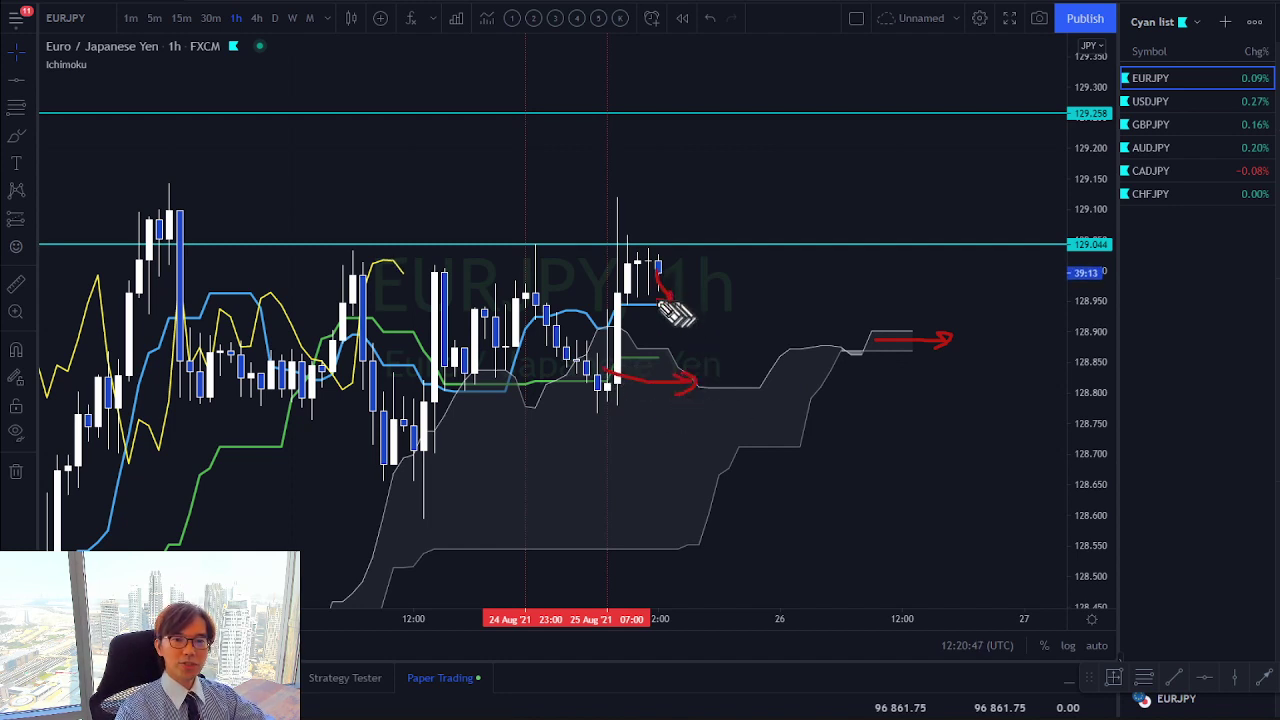
left_click_drag(682, 350, 680, 345)
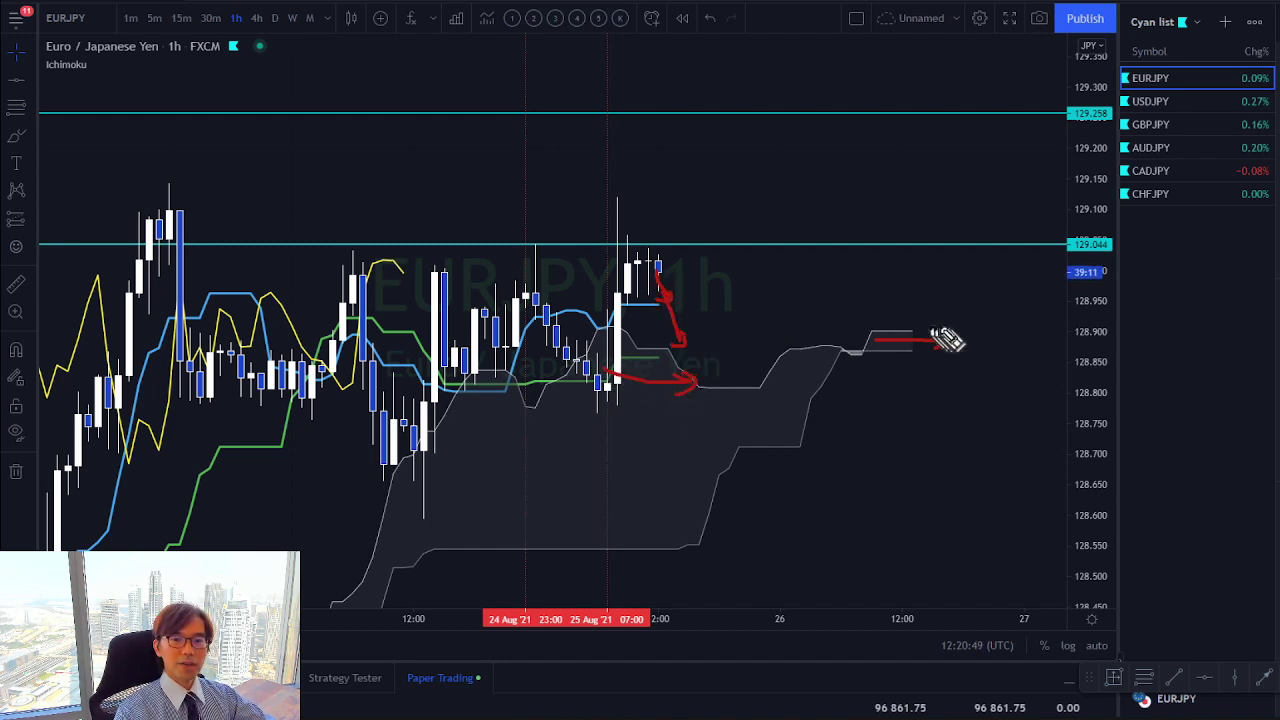
left_click_drag(928, 347, 986, 323)
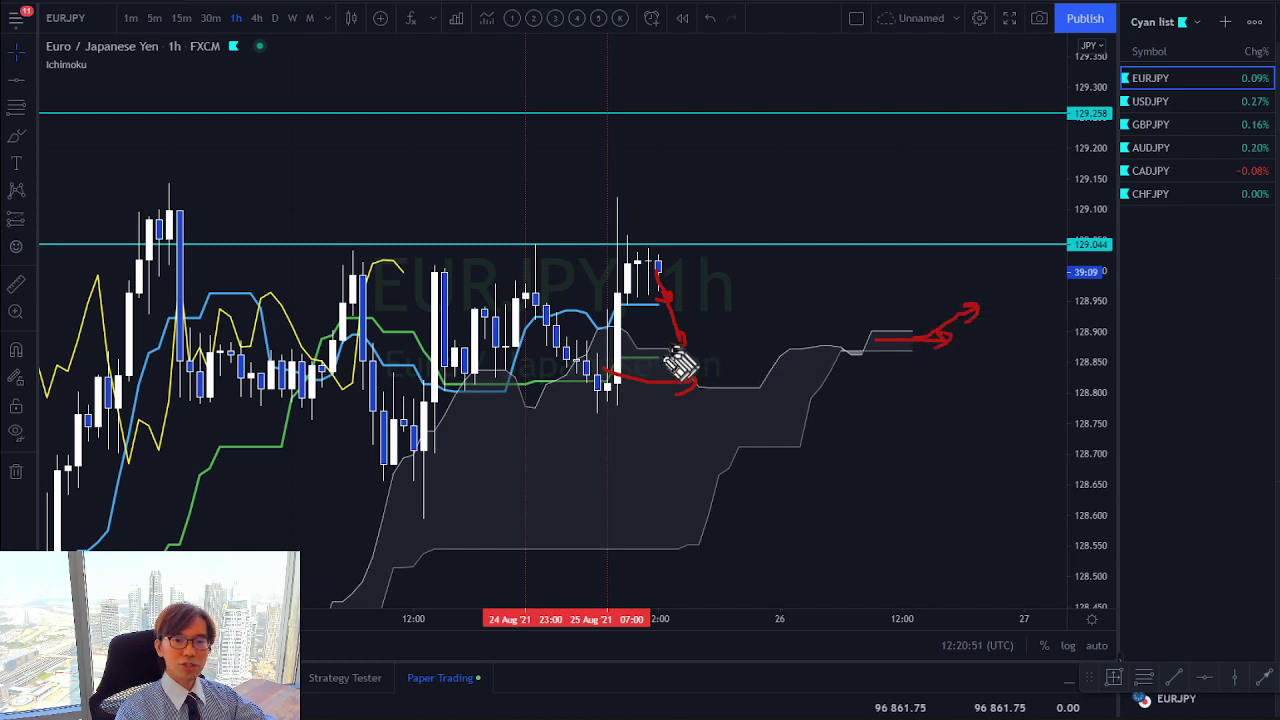
left_click_drag(677, 348, 745, 345)
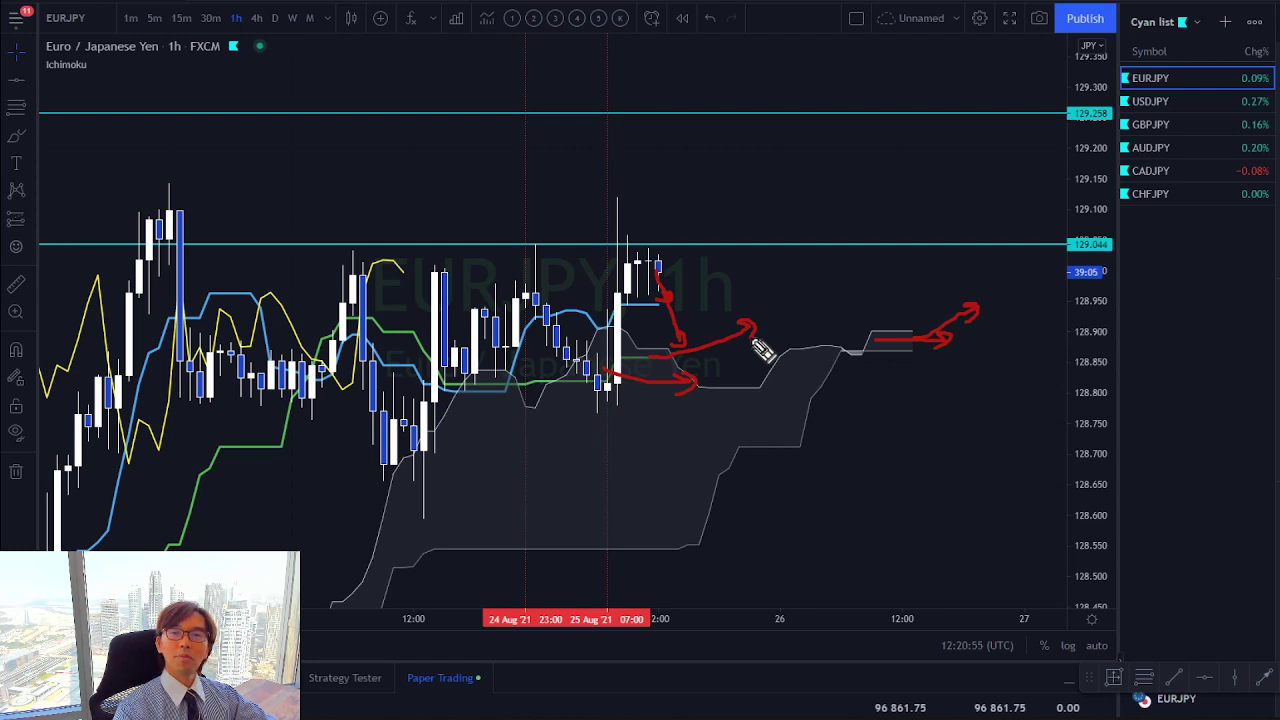
left_click_drag(660, 268, 766, 178)
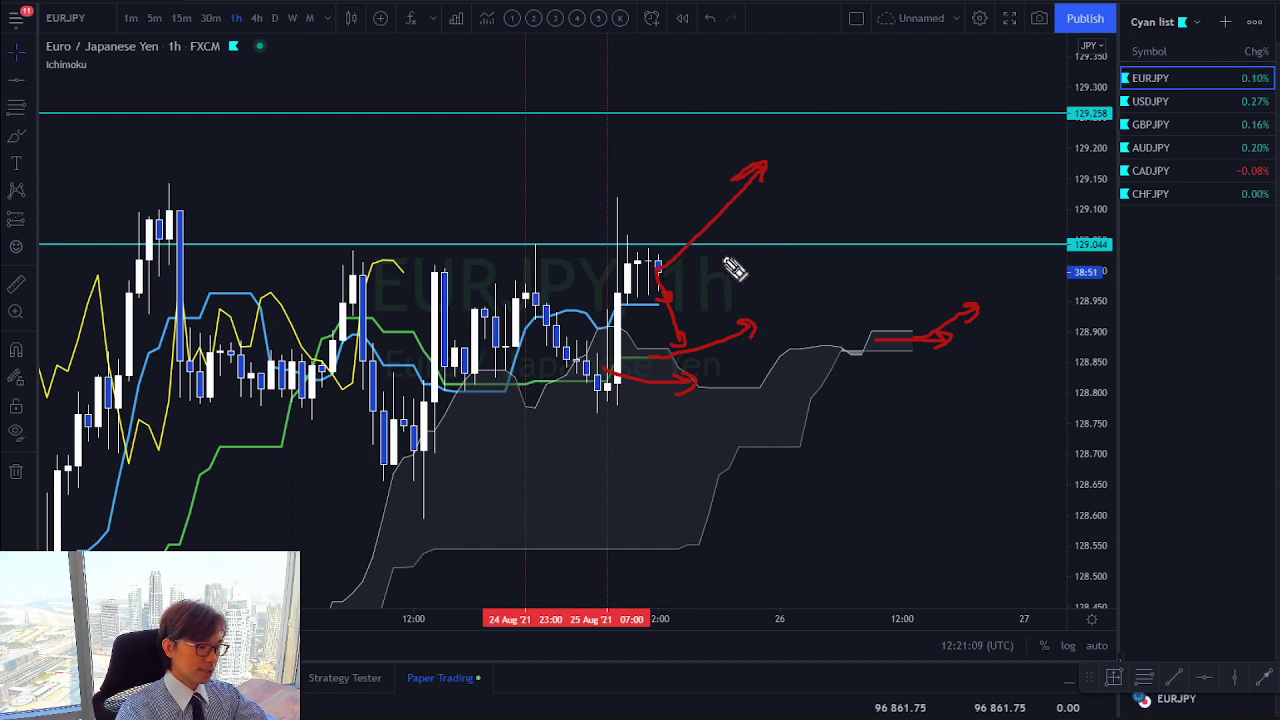
key("Escape")
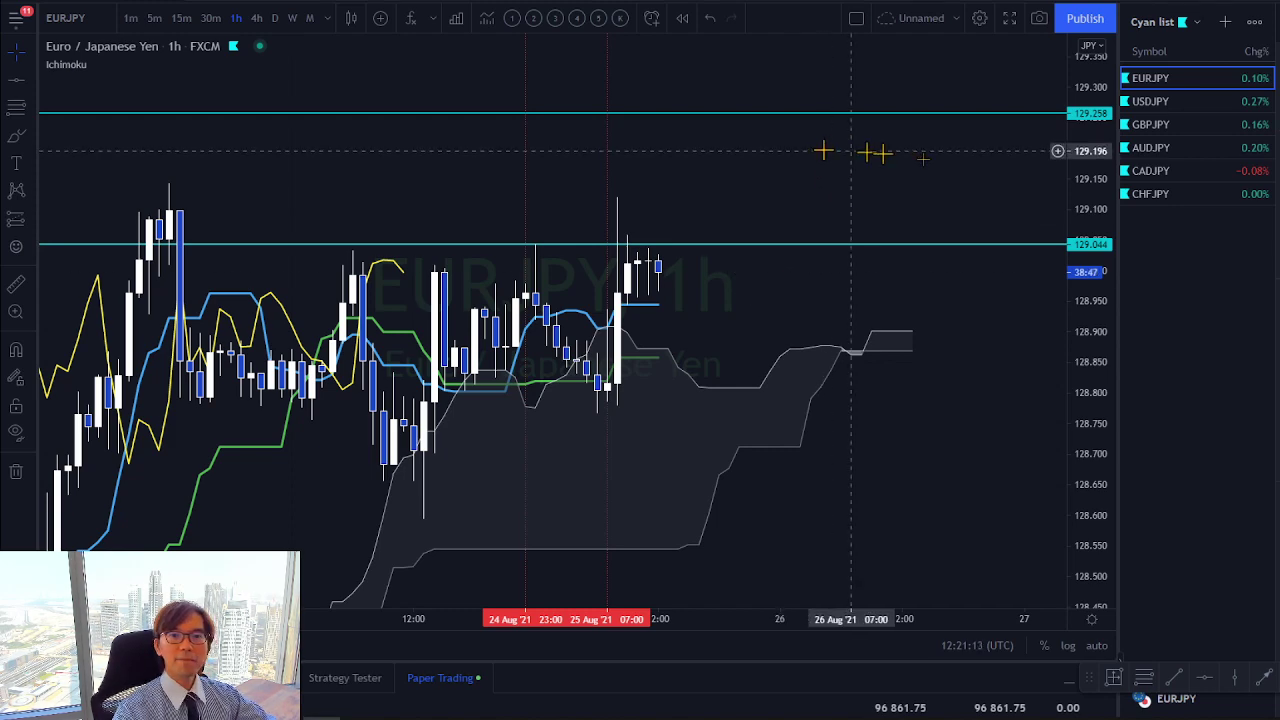
Open USDJPY on the daily timeframe, panned to frame the triangle
left_click(1172, 98)
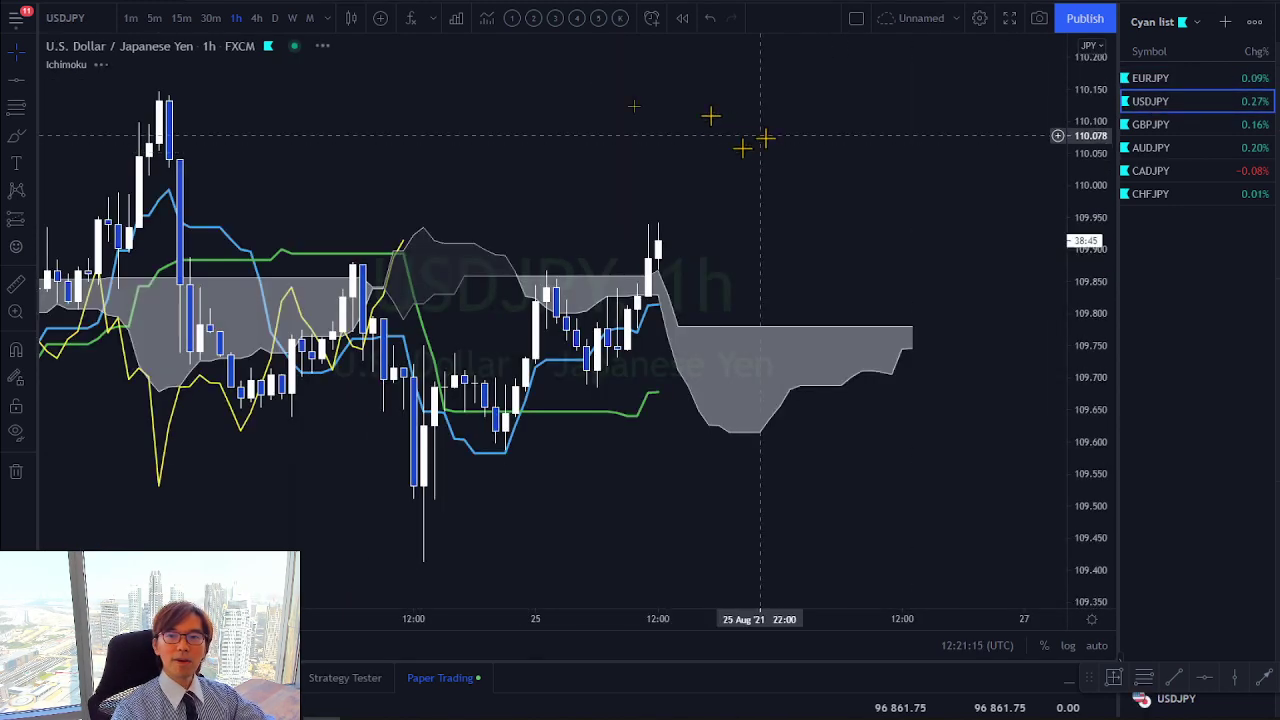
left_click(275, 18)
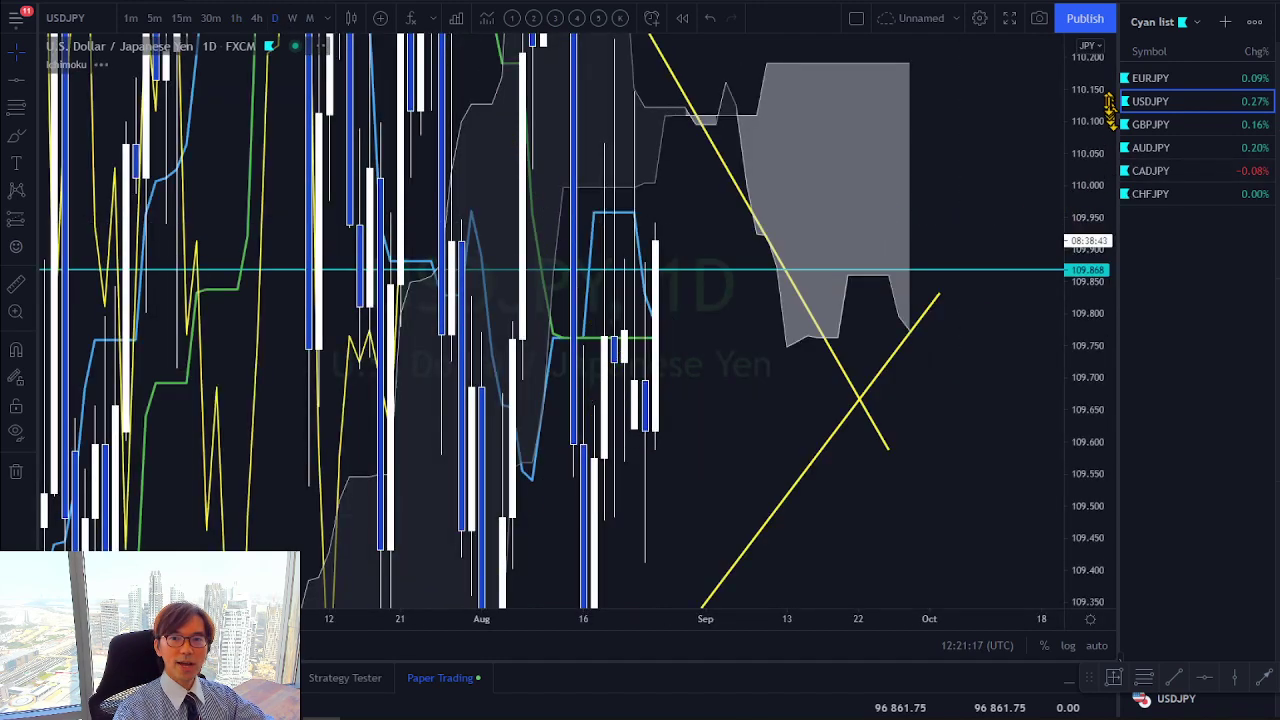
left_click_drag(831, 257, 877, 217)
left_click_drag(1059, 150, 806, 140)
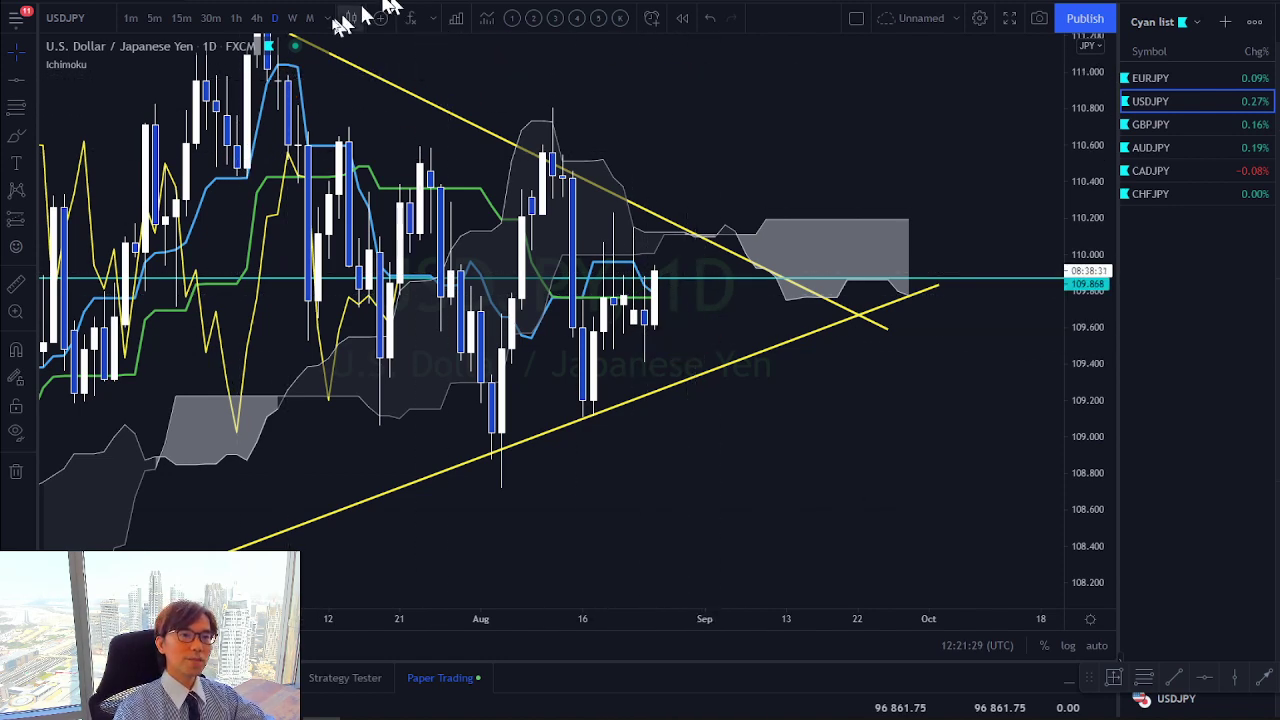
Move through 4h to the 1-hour timeframe and rescale the price axis to fit both trendlines
left_click(257, 18)
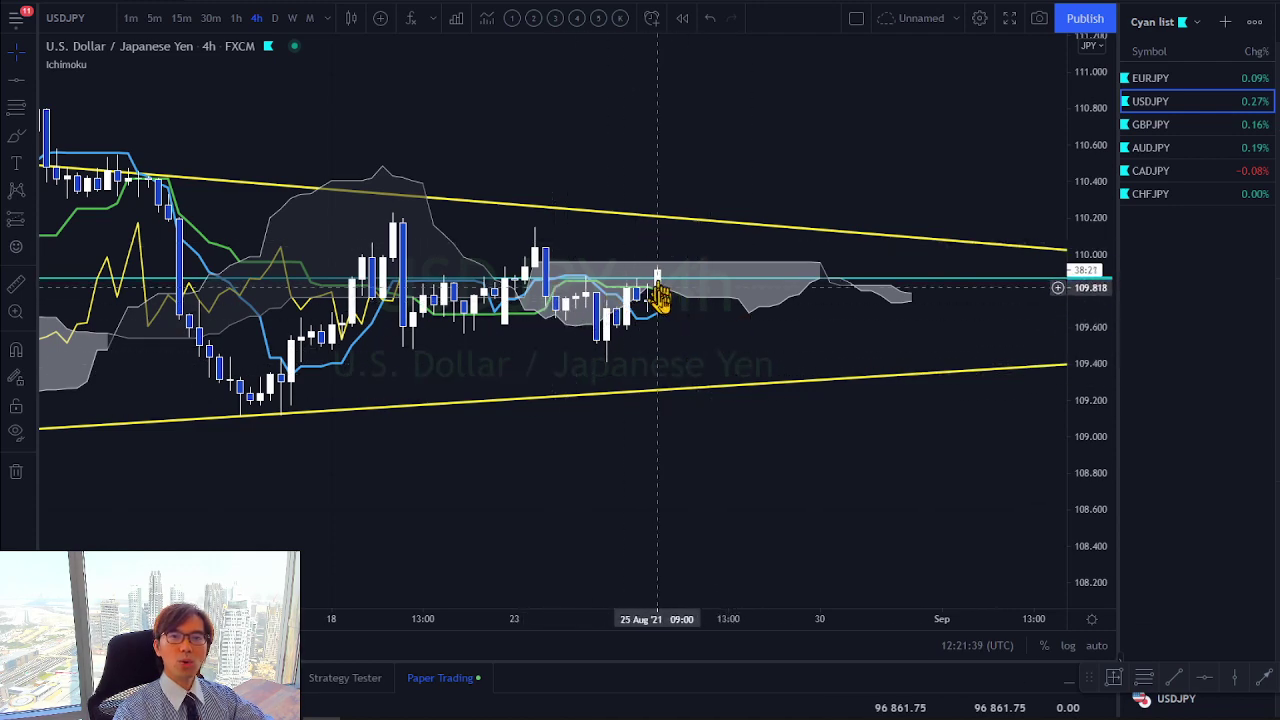
left_click(238, 20)
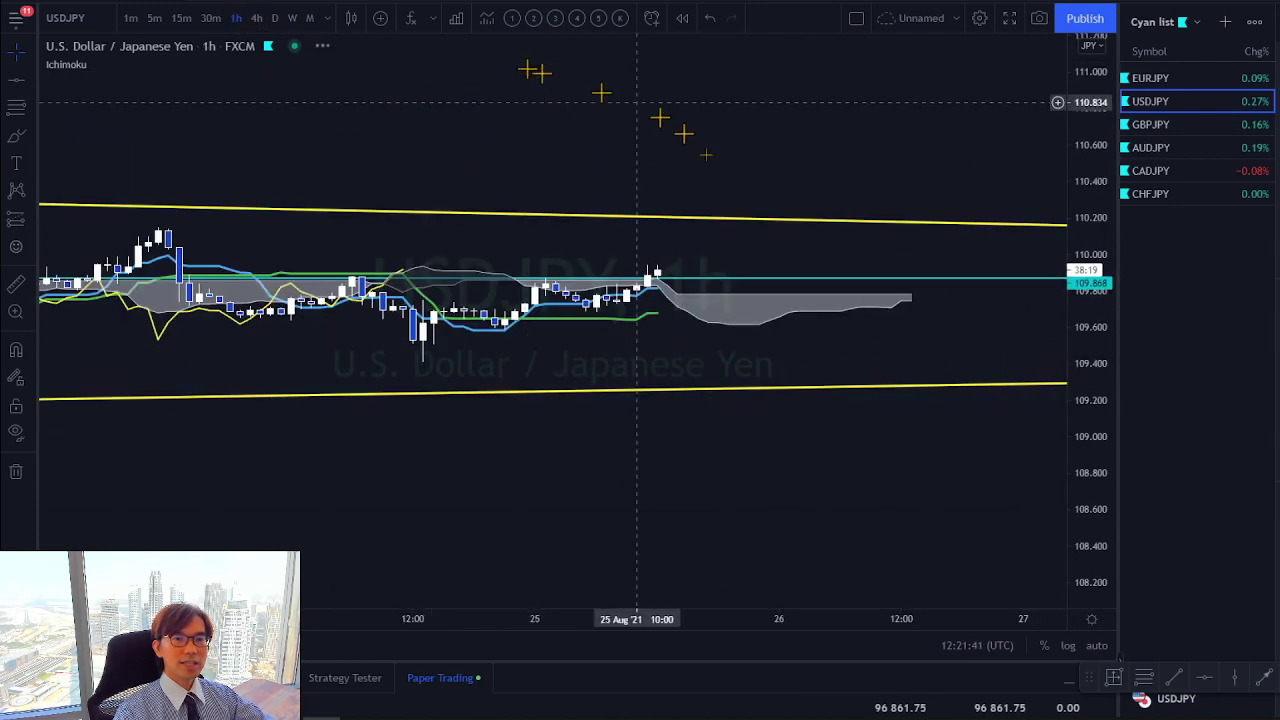
left_click_drag(1066, 380, 838, 220)
left_click_drag(1081, 441, 1080, 490)
scroll(397, 619, "down", 3)
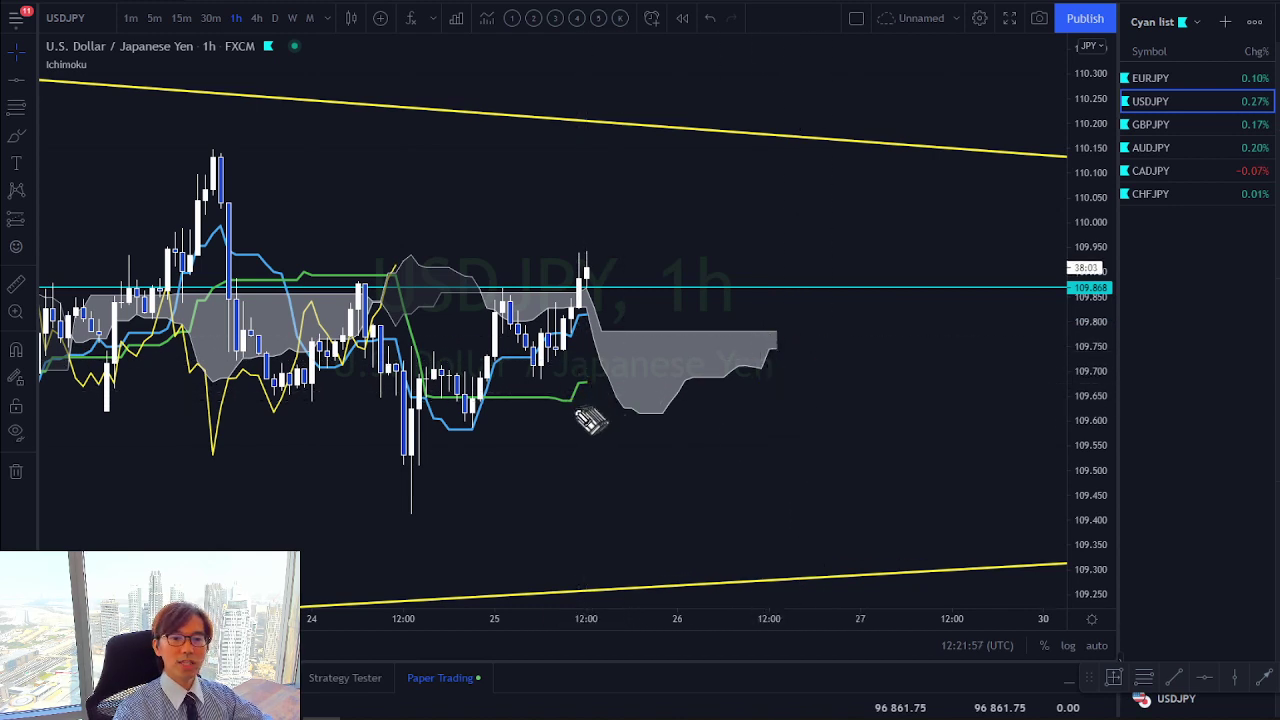
left_click_drag(570, 410, 604, 394)
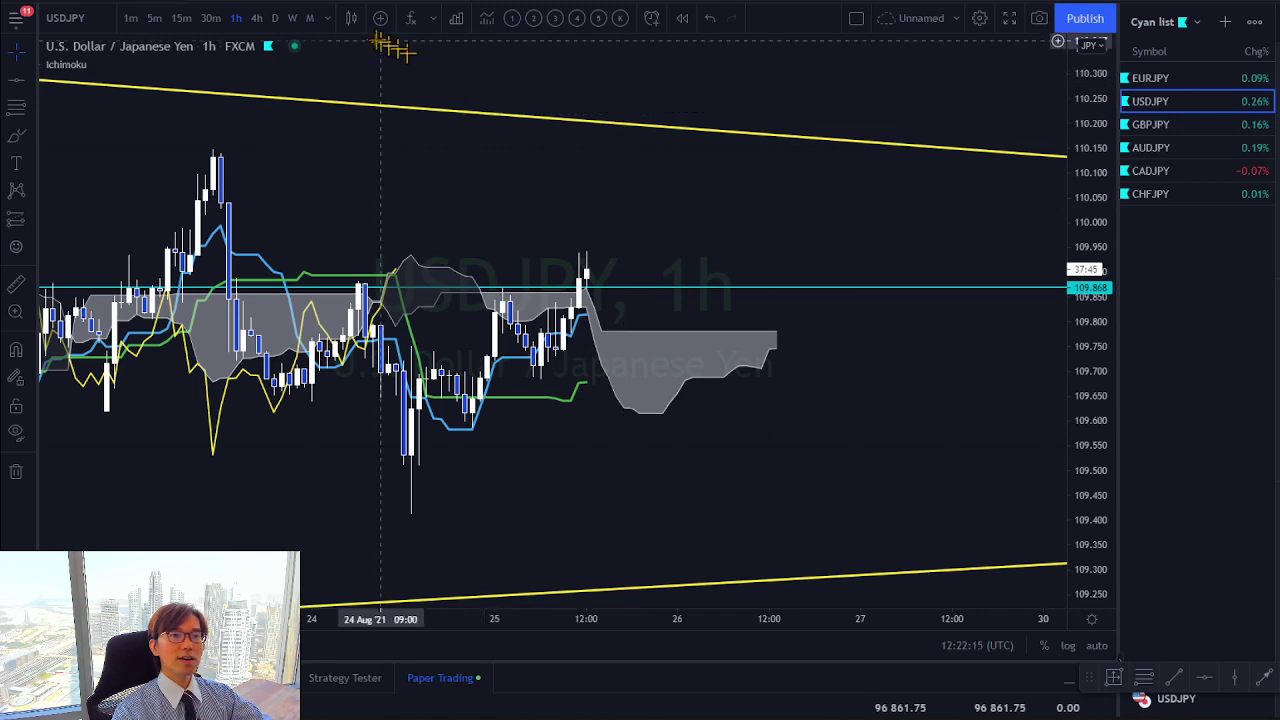
Swap Ichimoku for the Sessions overlay and circle the latest candles in red
left_click(576, 19)
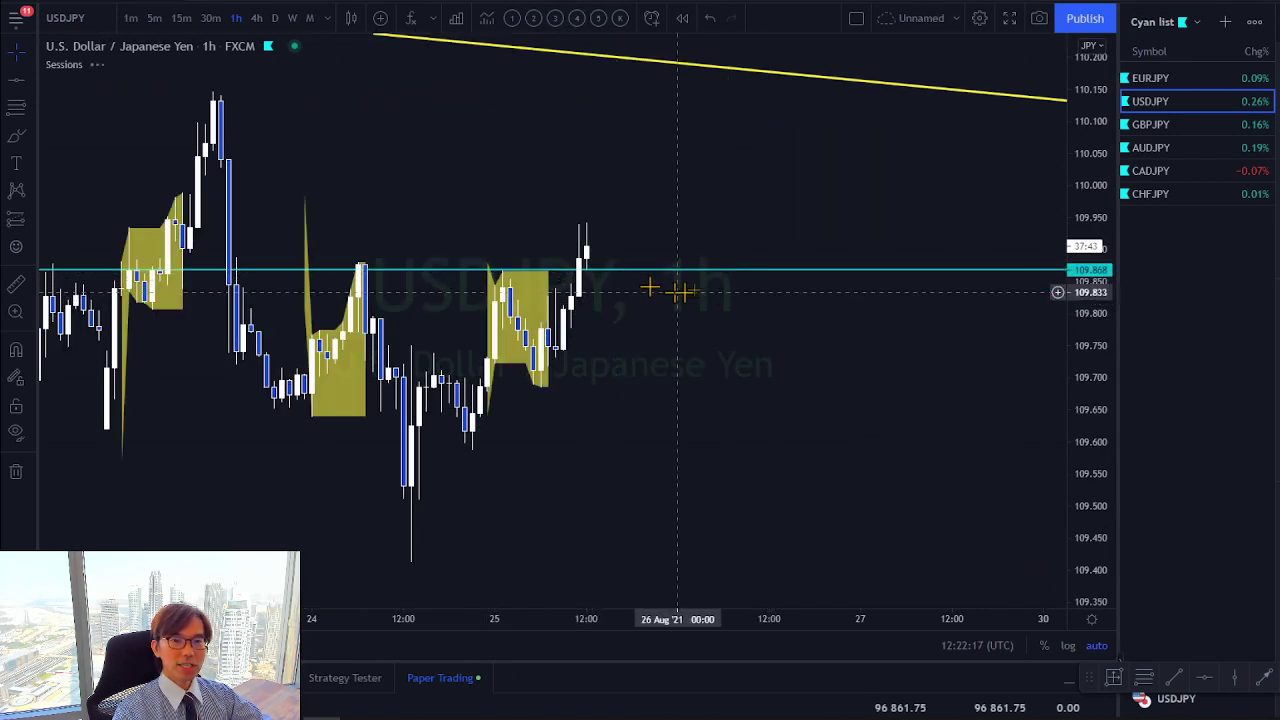
scroll(700, 231, "left", 3)
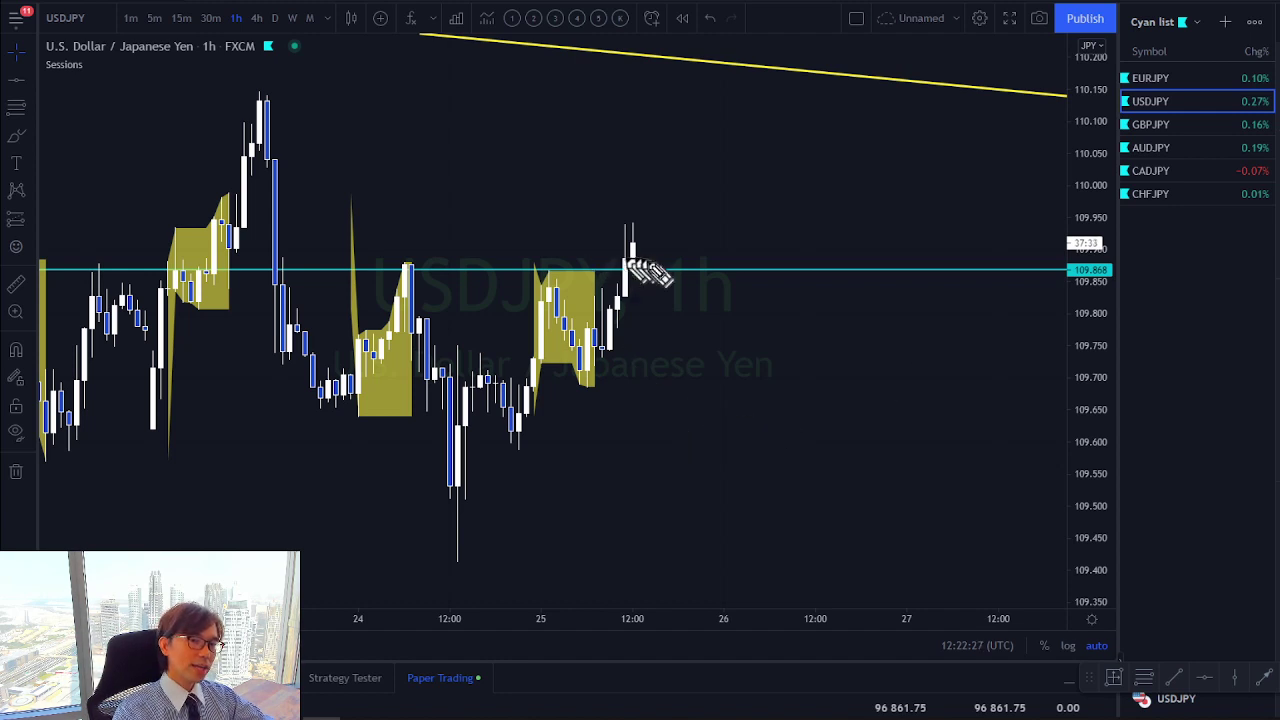
left_click_drag(632, 210, 626, 284)
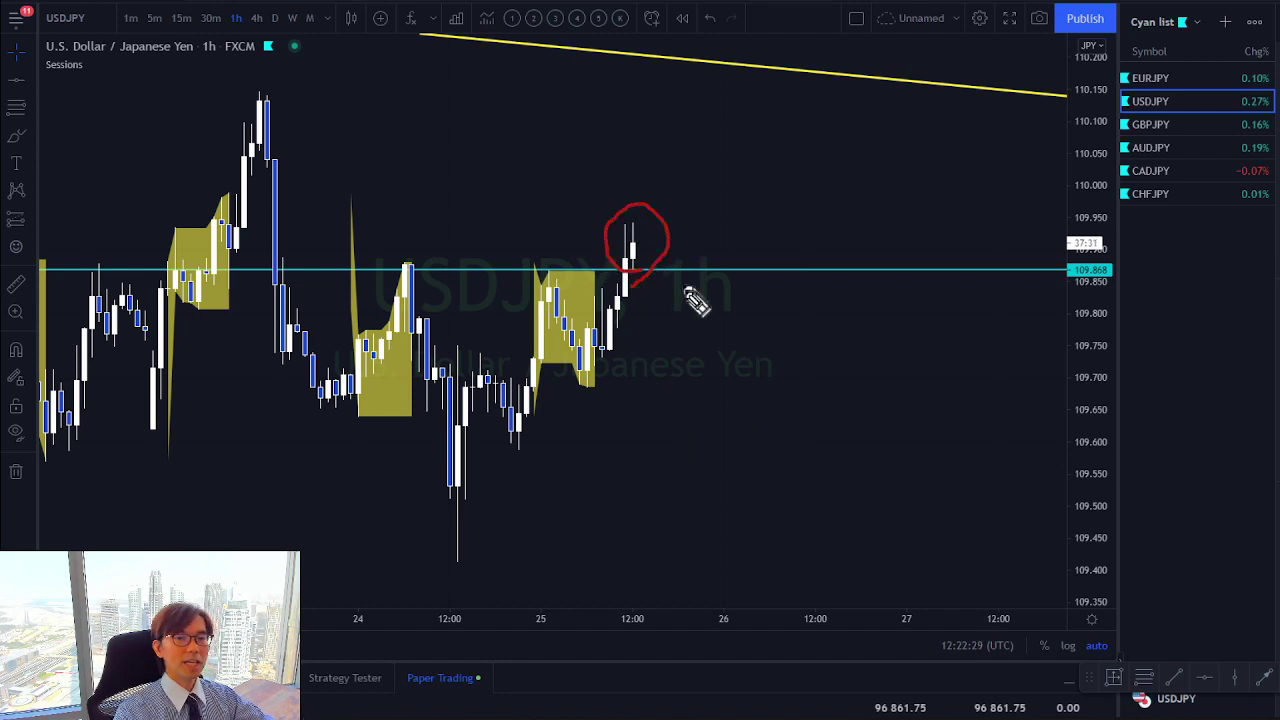
mouse_move(609, 229)
left_mouse_down()
mouse_move(634, 280)
mouse_move(686, 251)
left_mouse_up()
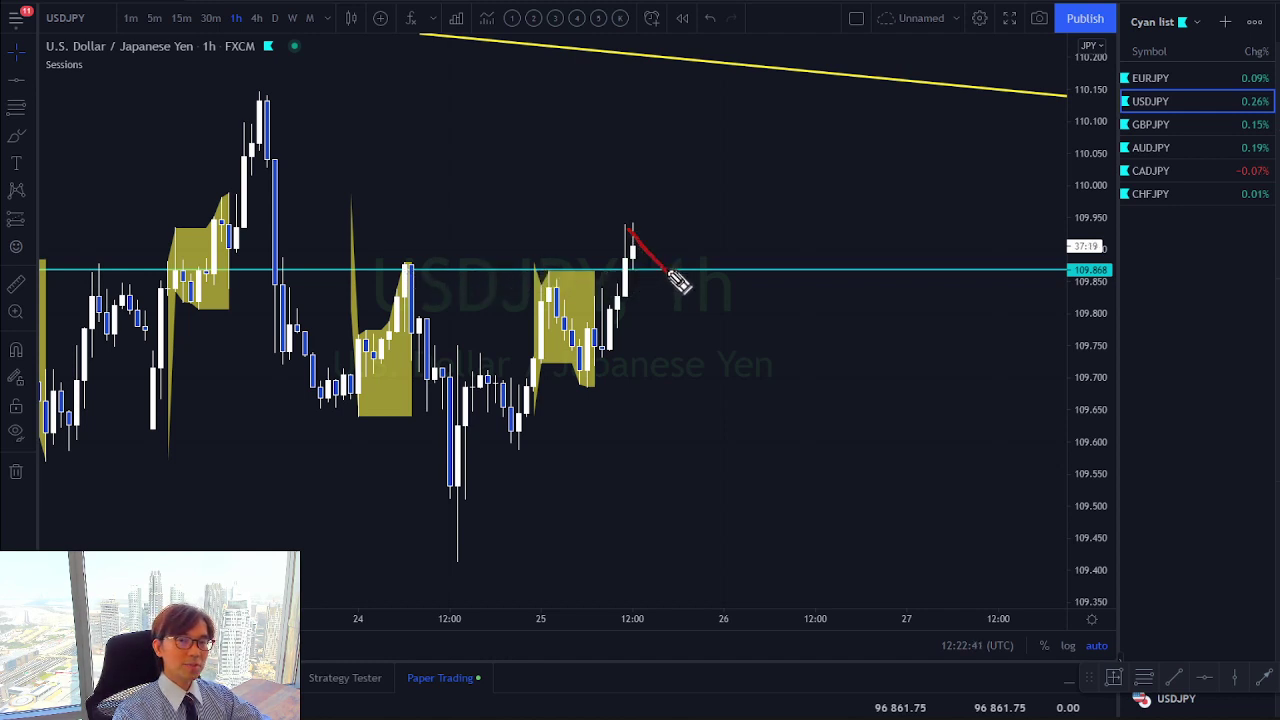
Draw red dip-and-drop and rising scenario paths, then erase all the red strokes
left_click_drag(670, 272, 722, 220)
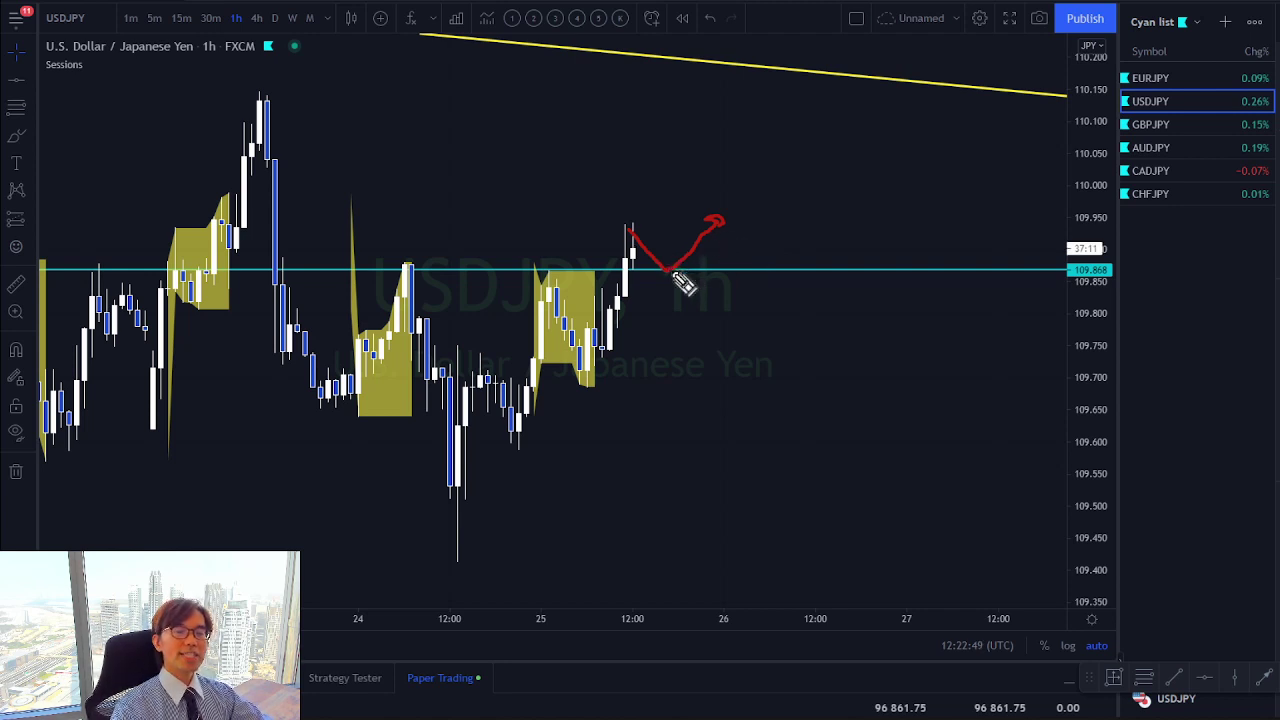
left_click_drag(722, 227, 802, 324)
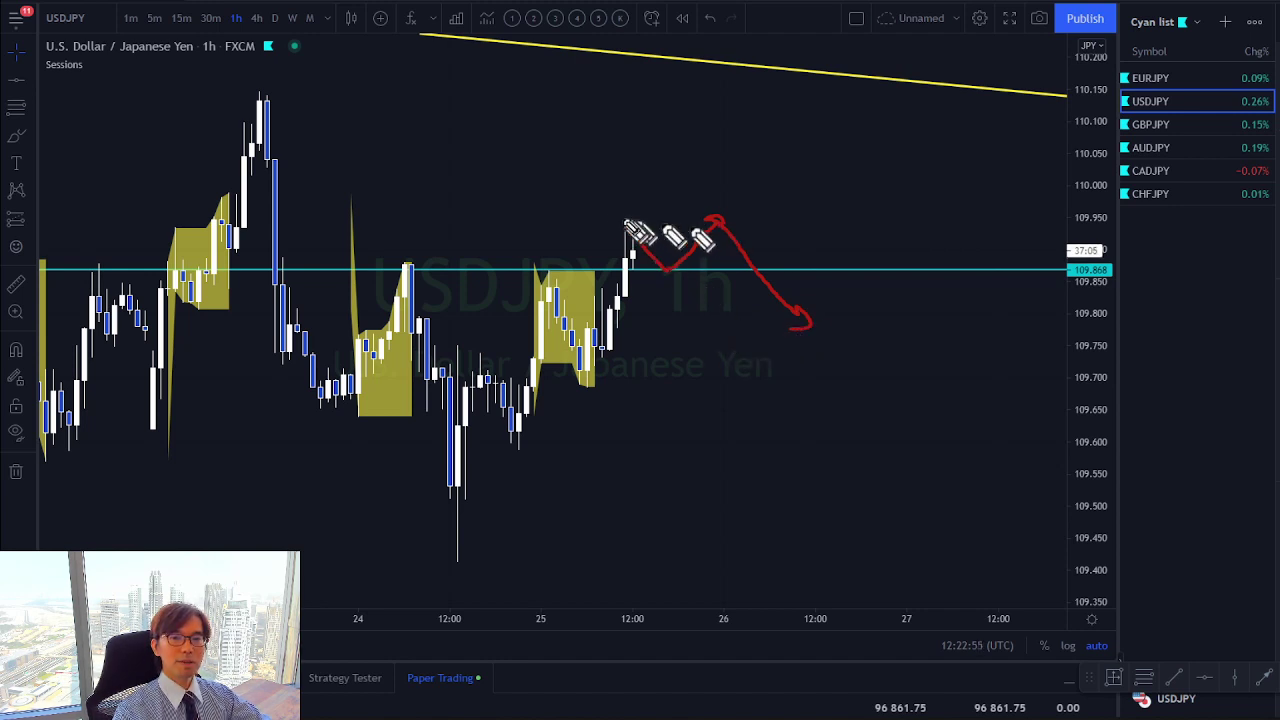
mouse_move(586, 221)
left_mouse_down()
mouse_move(648, 188)
mouse_move(755, 196)
left_mouse_up()
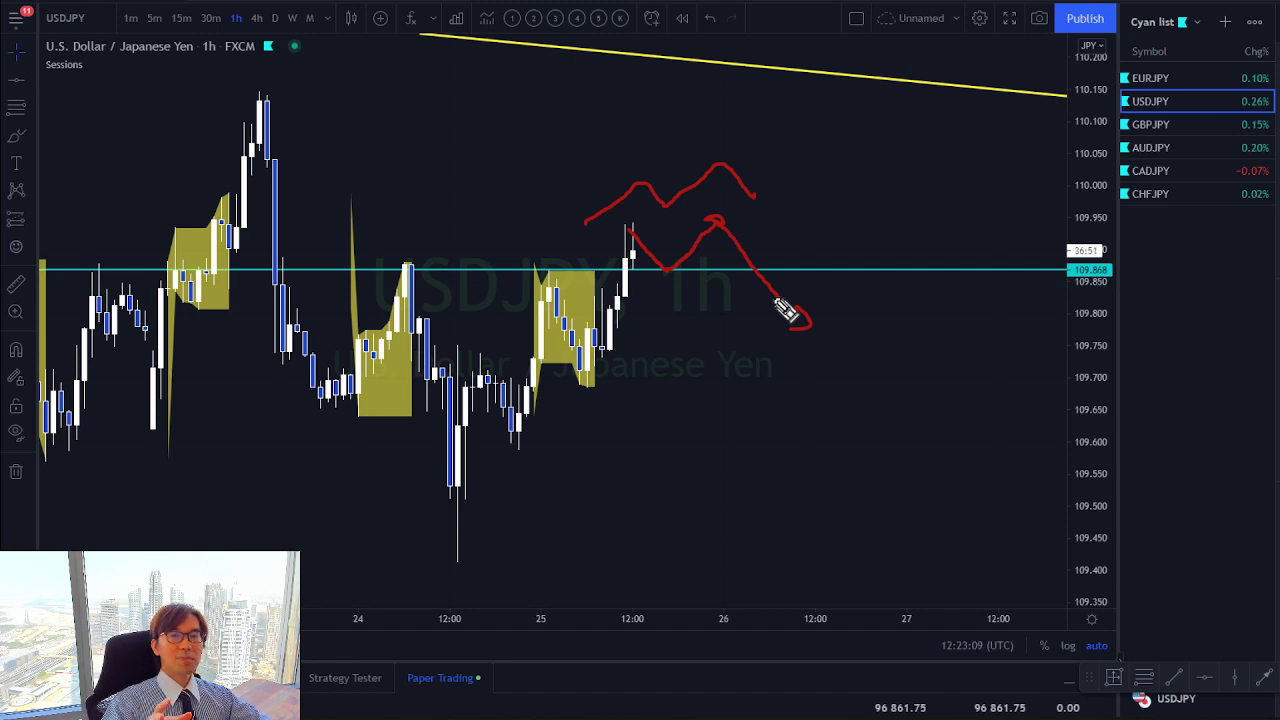
key("e")
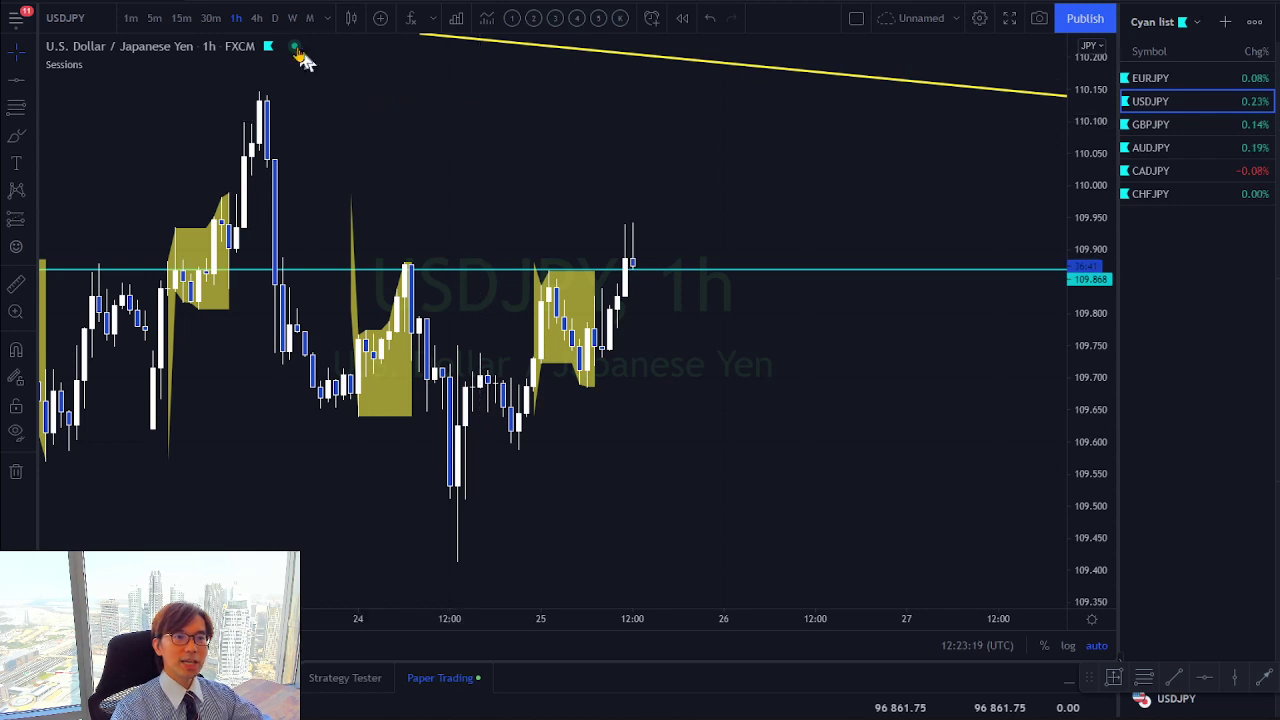
Open GBPJPY with Ichimoku instead of Sessions, stepping from daily through 4h to 1h
left_click(275, 18)
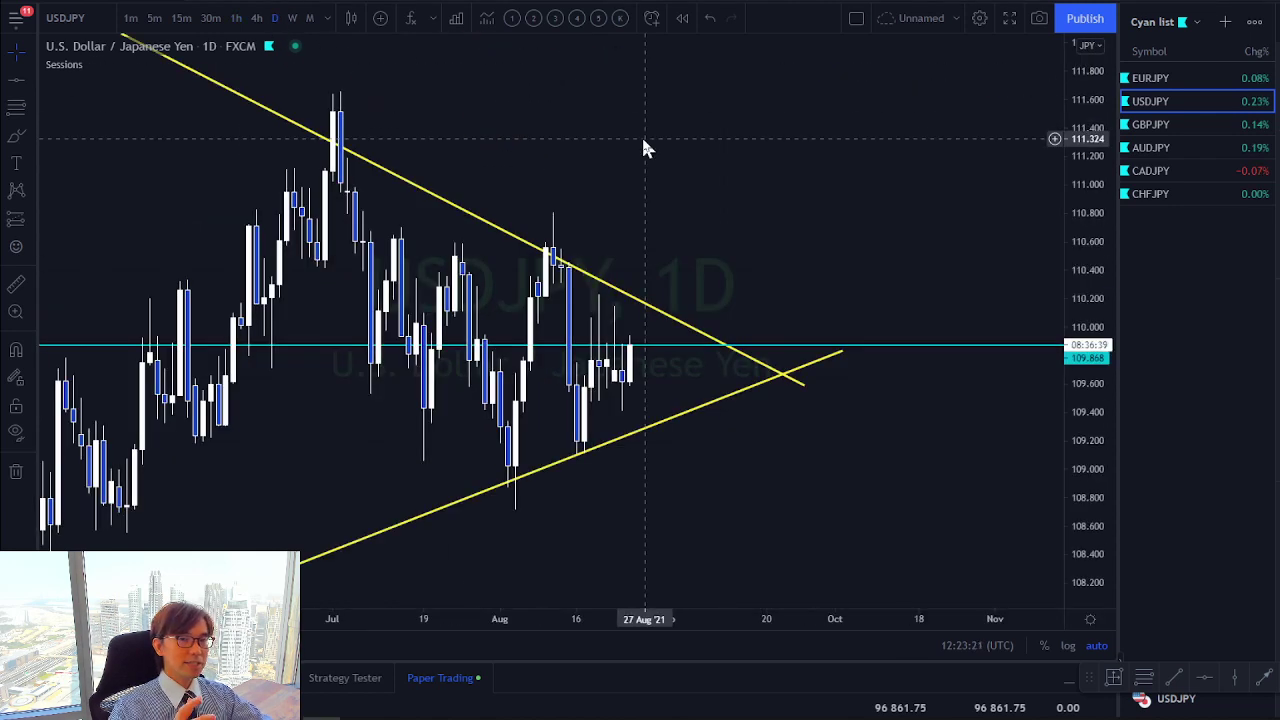
left_click(1201, 126)
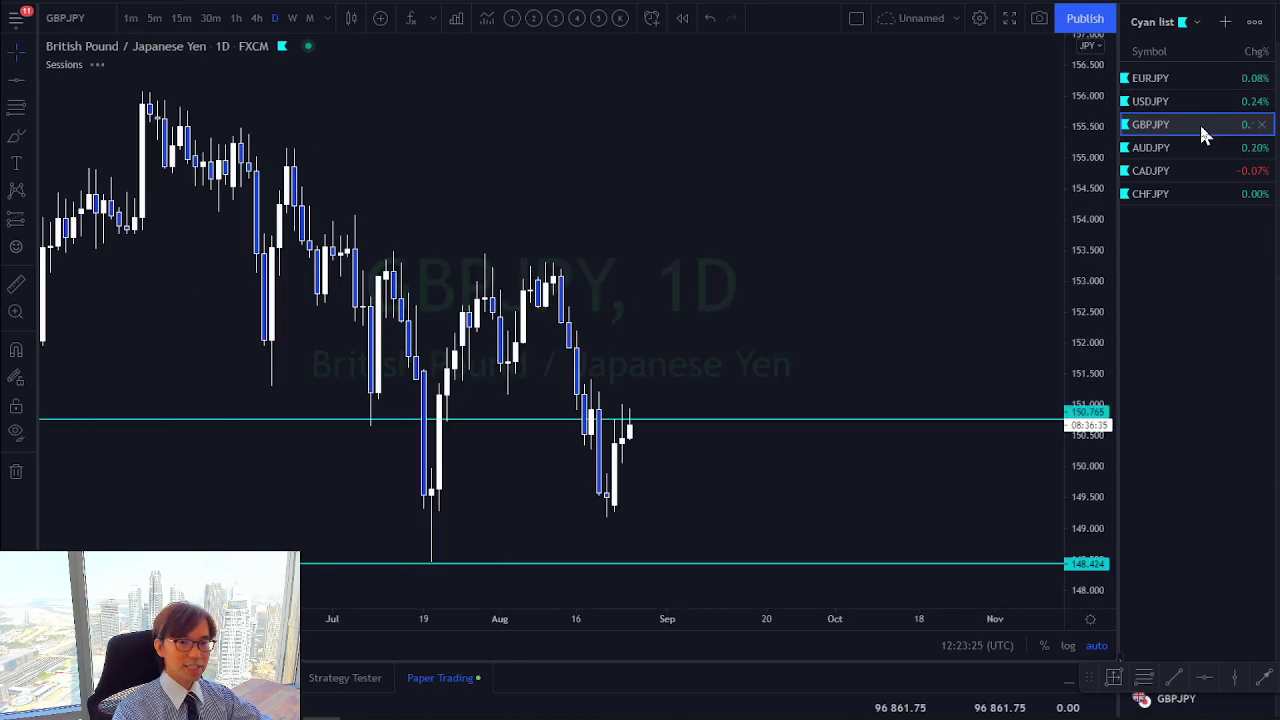
left_click(508, 19)
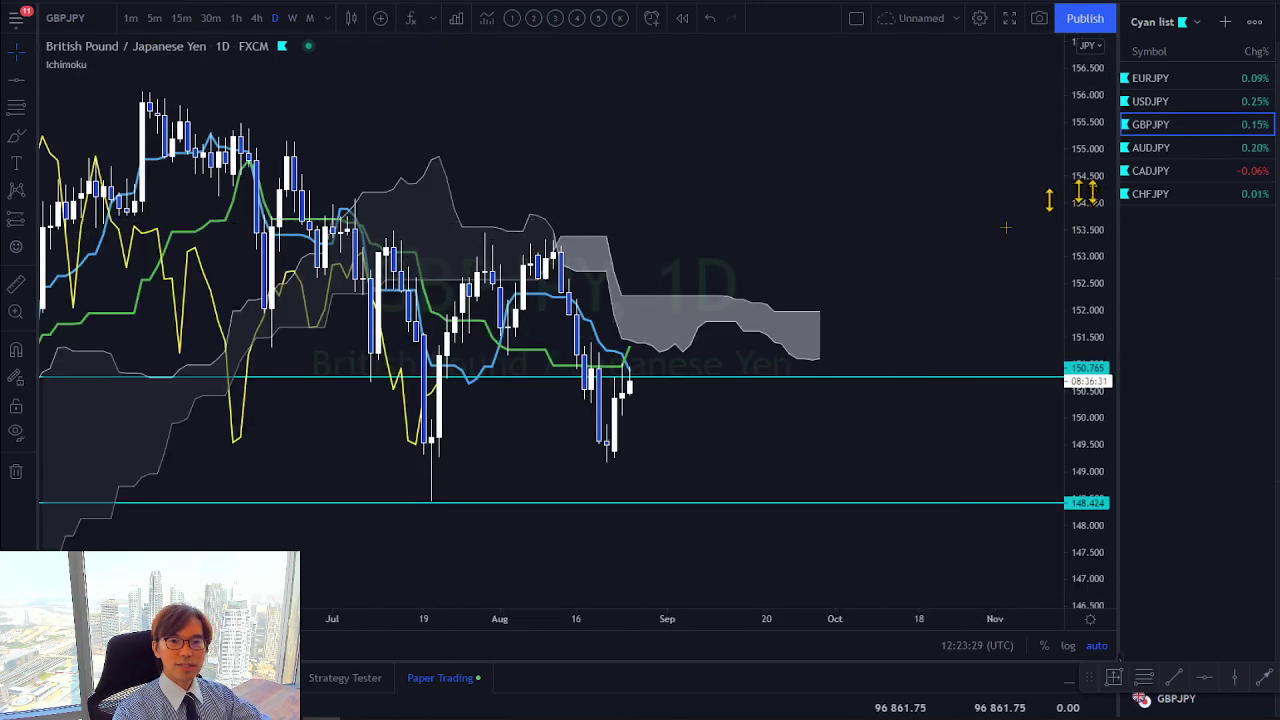
left_click_drag(731, 206, 763, 146)
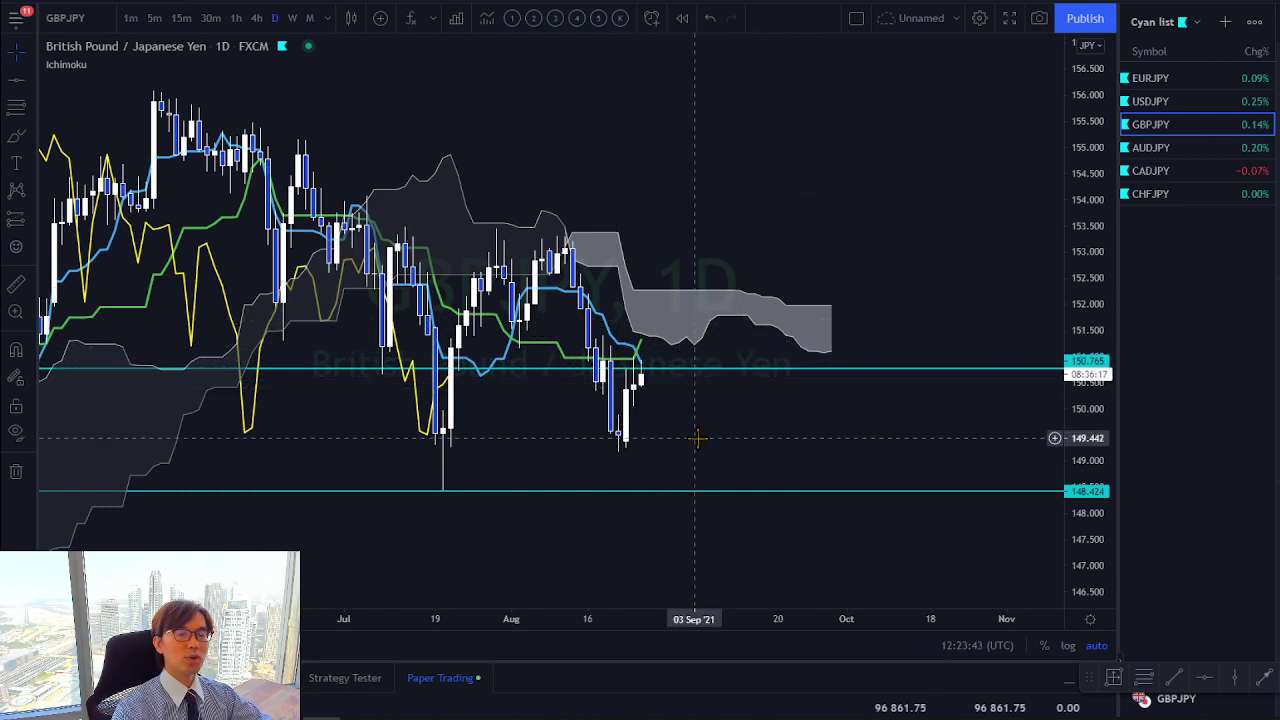
left_click(257, 19)
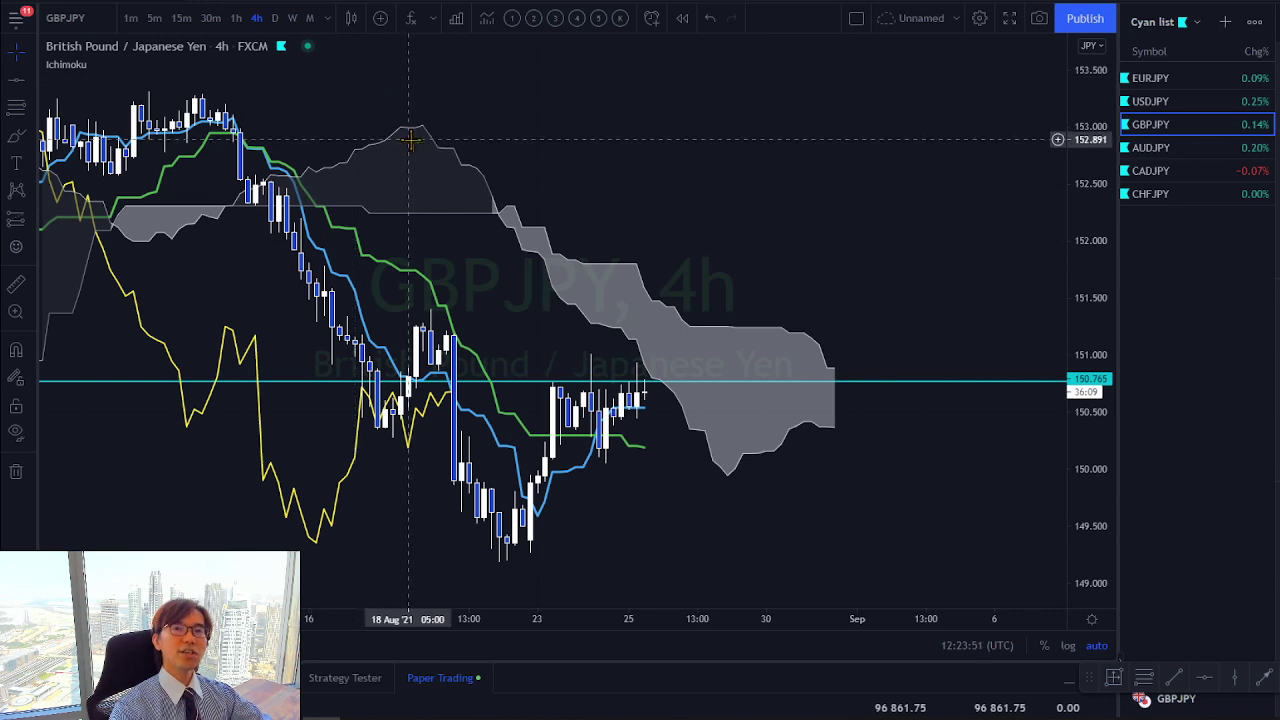
left_click(236, 19)
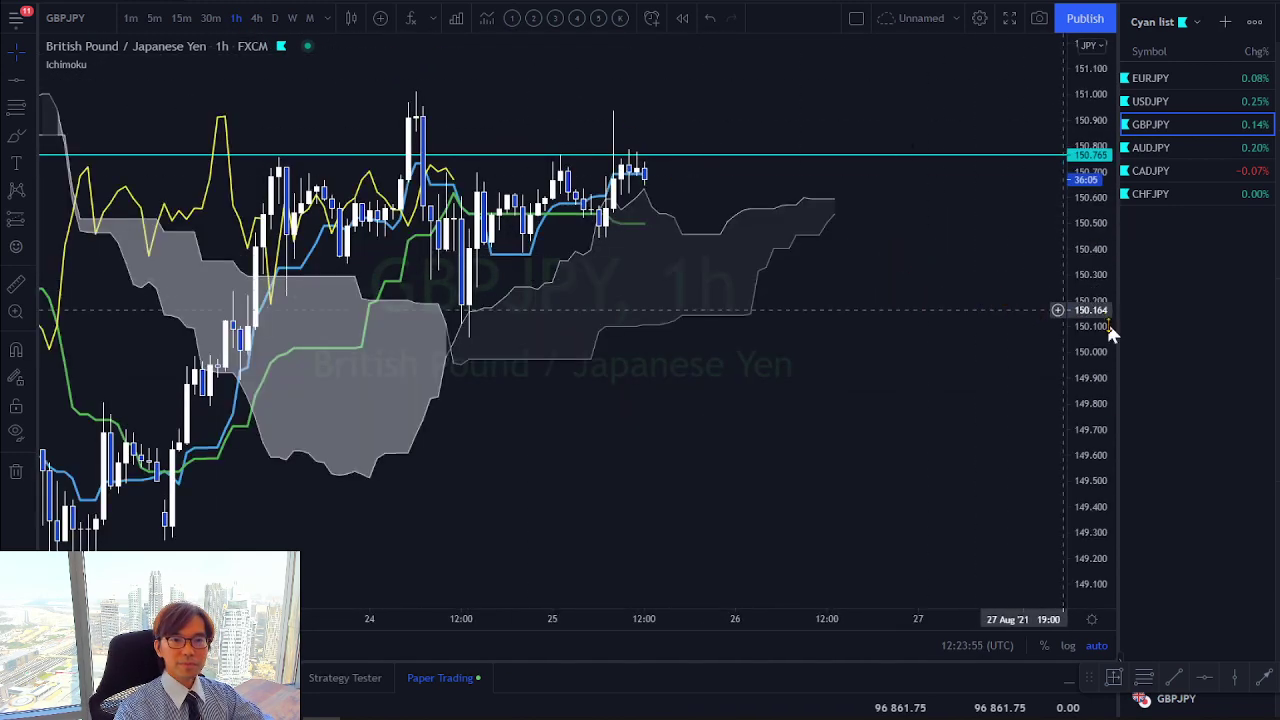
left_click(578, 19)
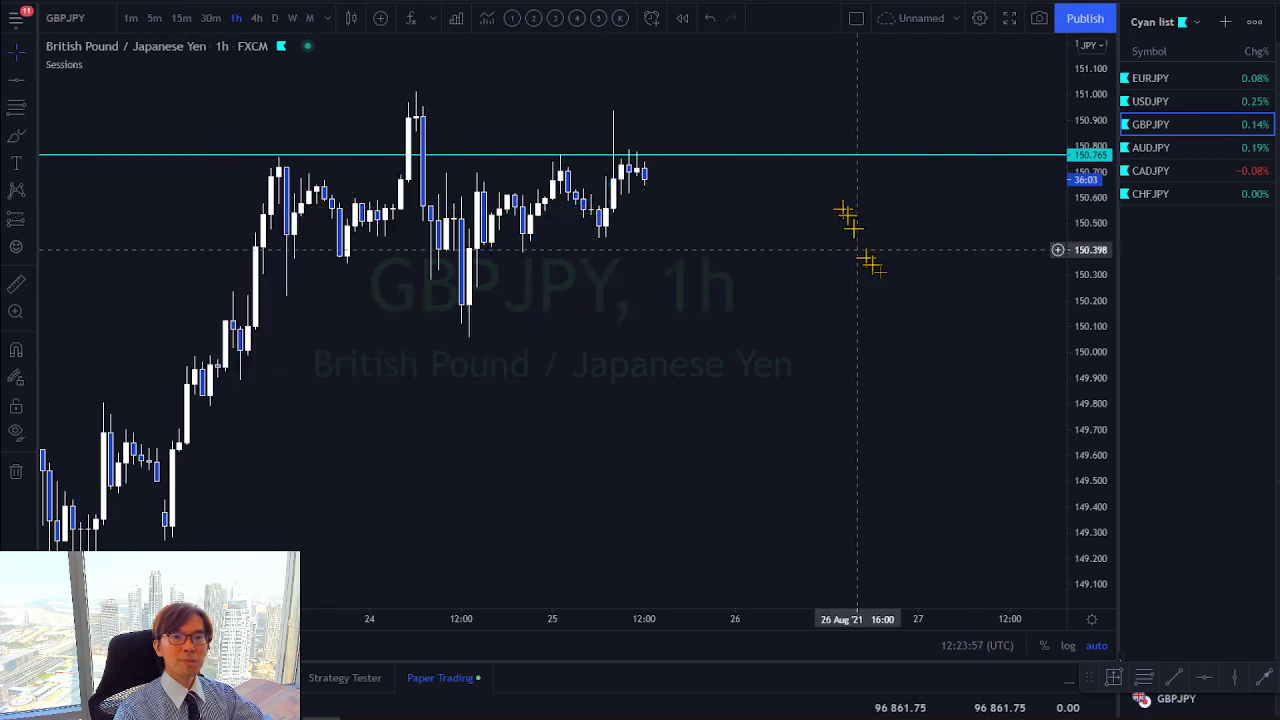
left_click_drag(1075, 403, 1078, 330)
left_click_drag(797, 200, 786, 294)
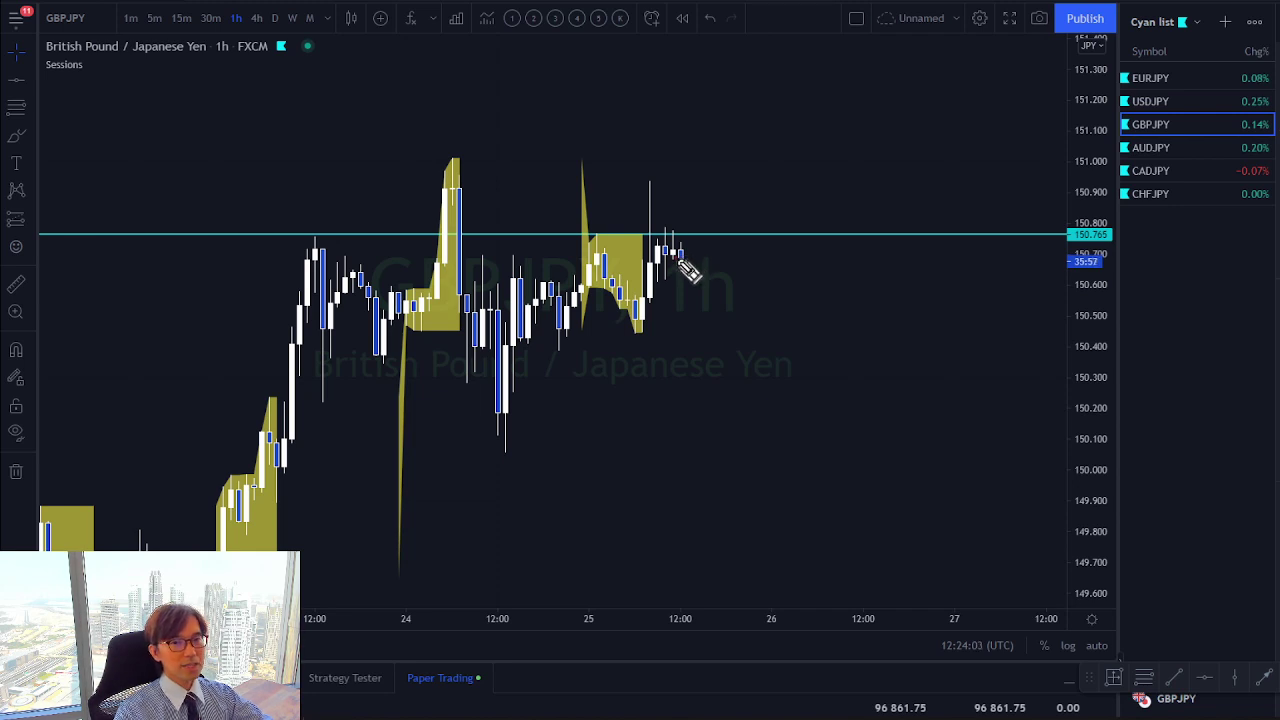
left_click_drag(688, 266, 721, 213)
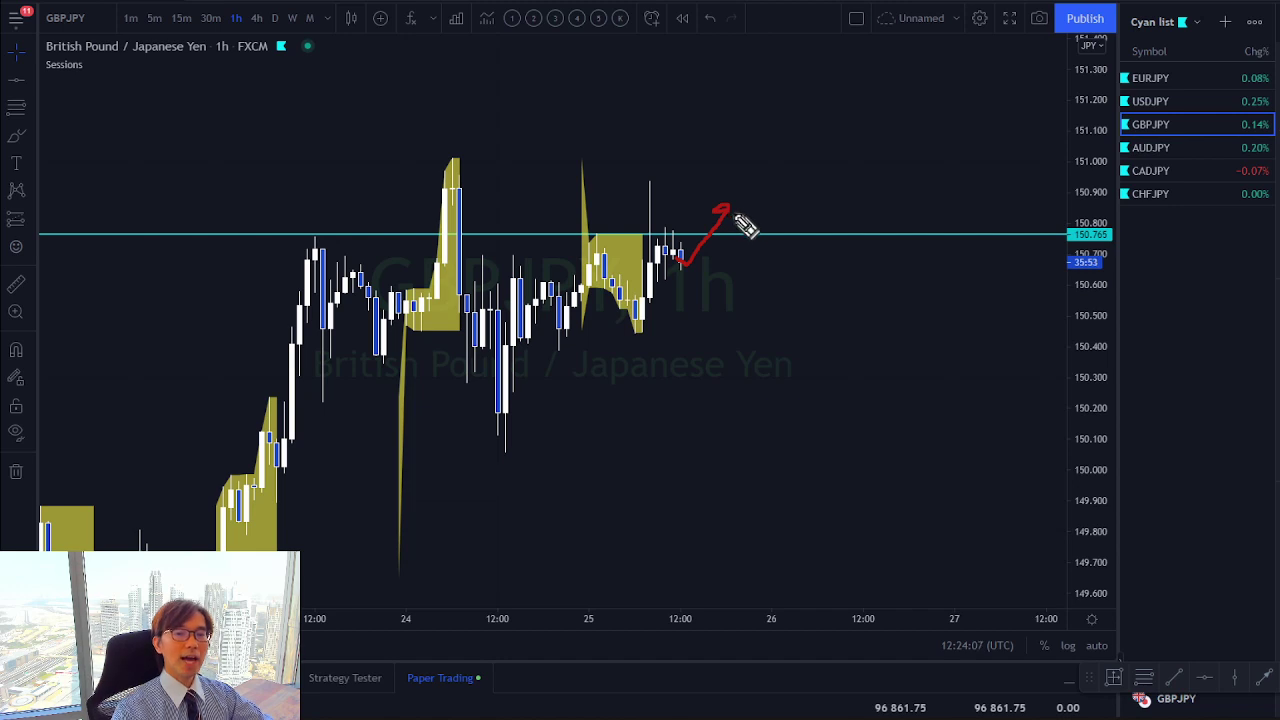
left_click_drag(725, 210, 748, 258)
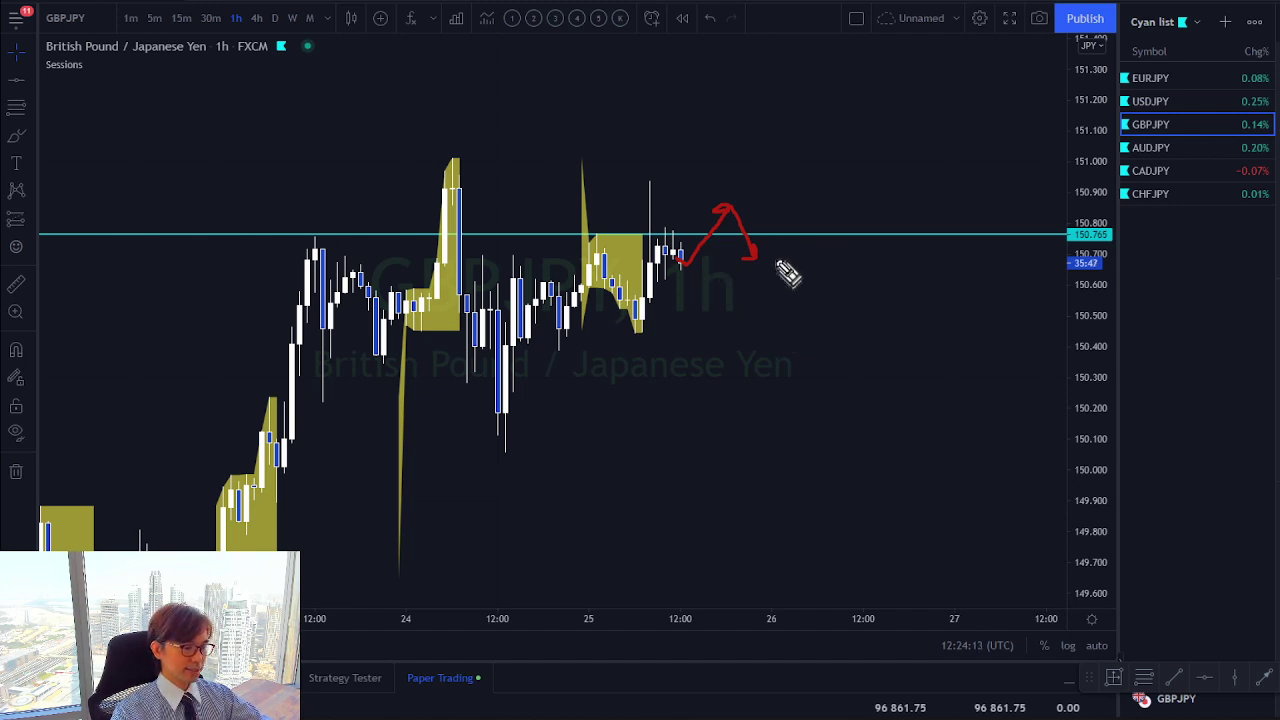
key("Escape")
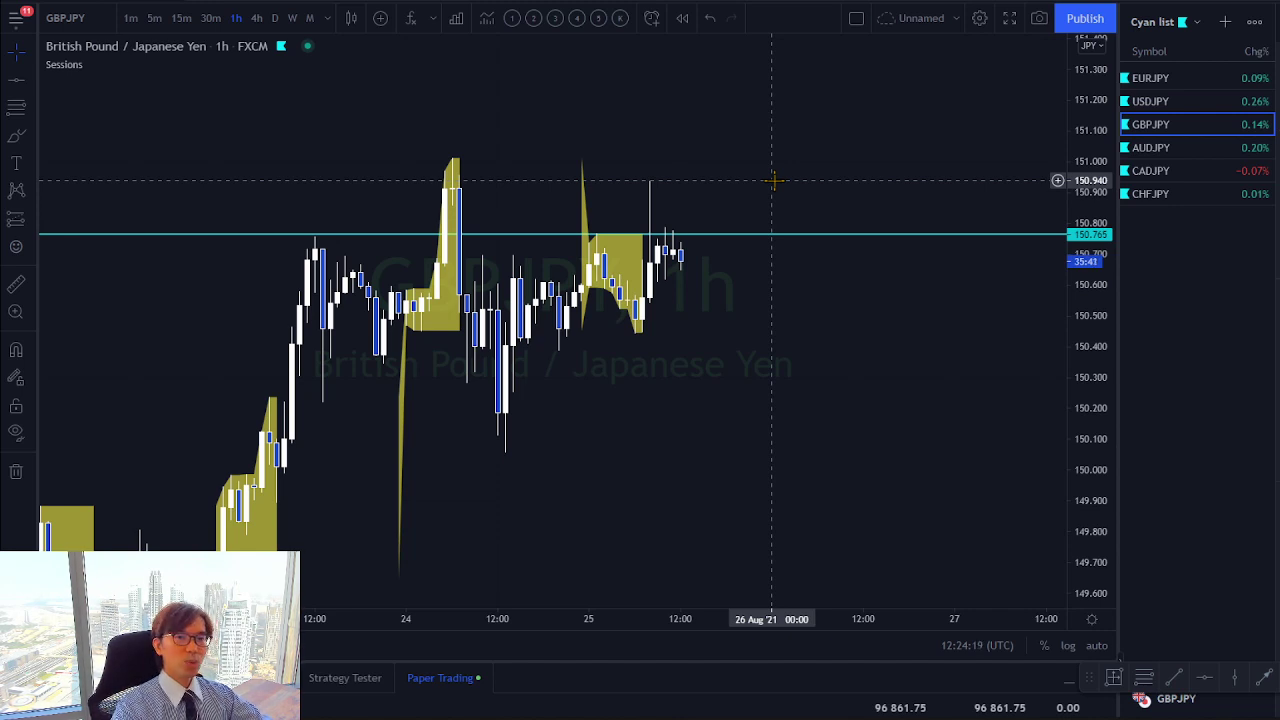
key("e")
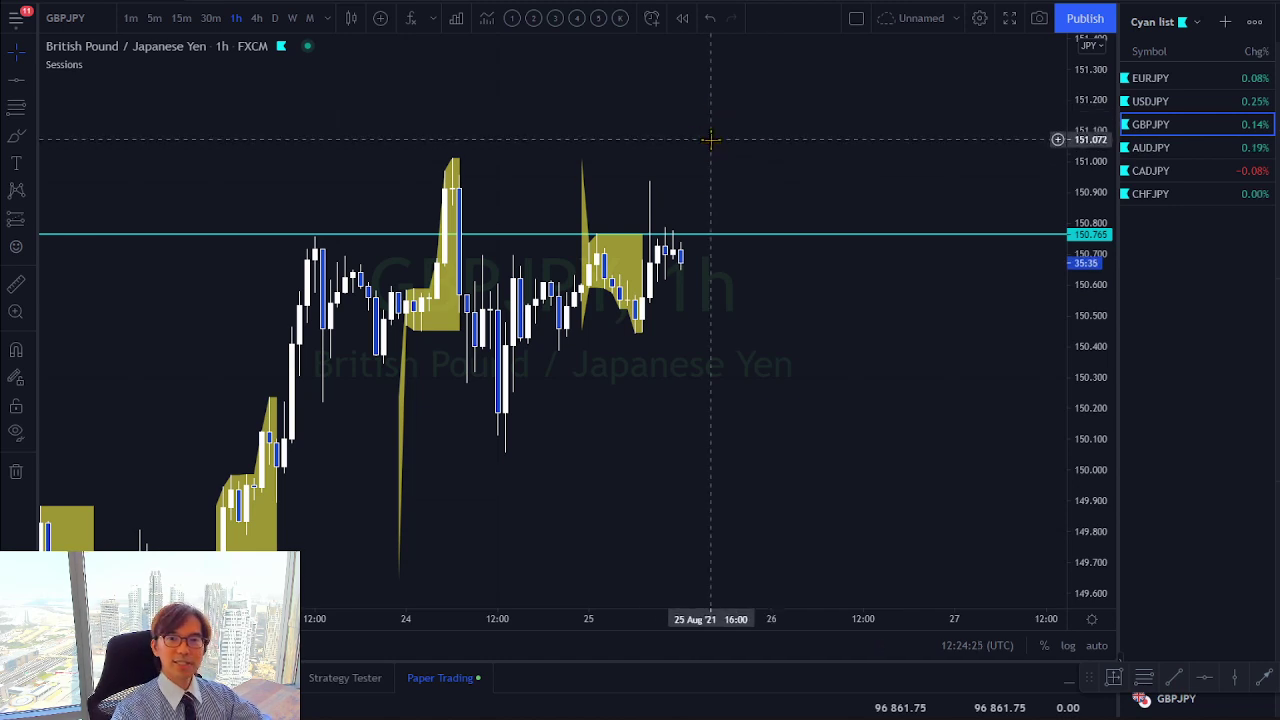
Open AUDJPY on the daily timeframe and zoom in on the recent candles
left_click(1156, 147)
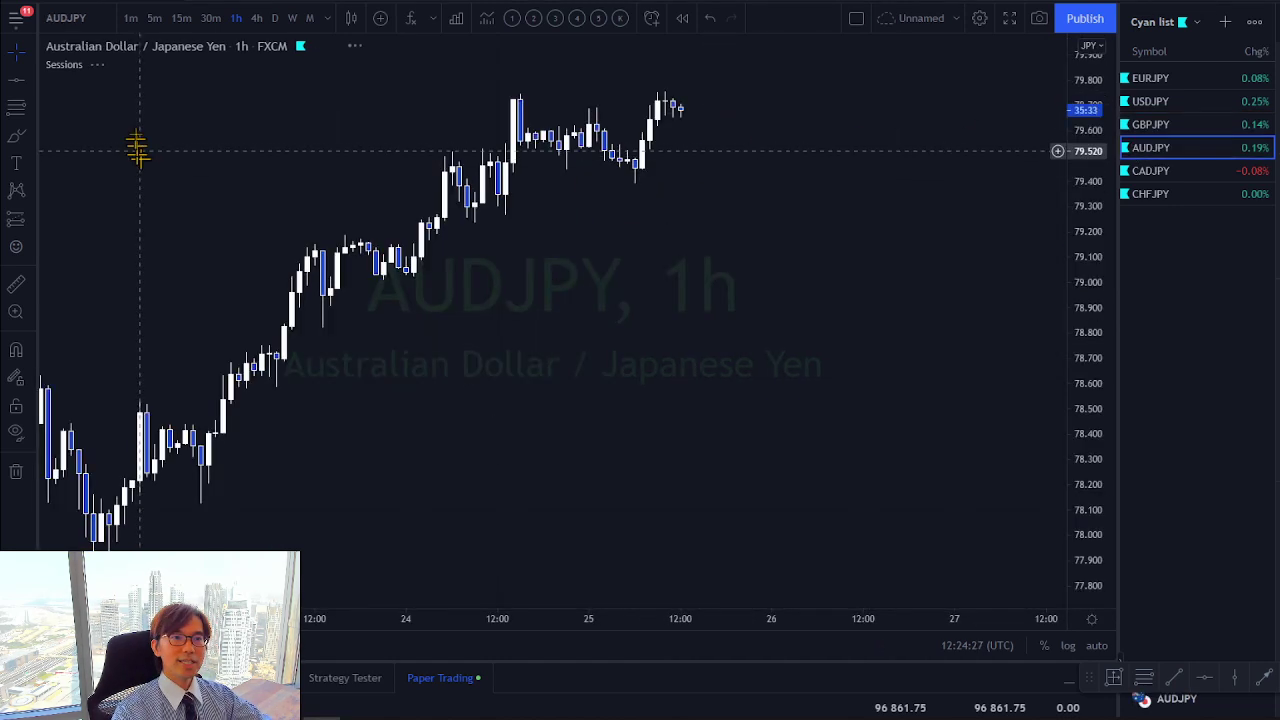
left_click(266, 19)
left_click(276, 20)
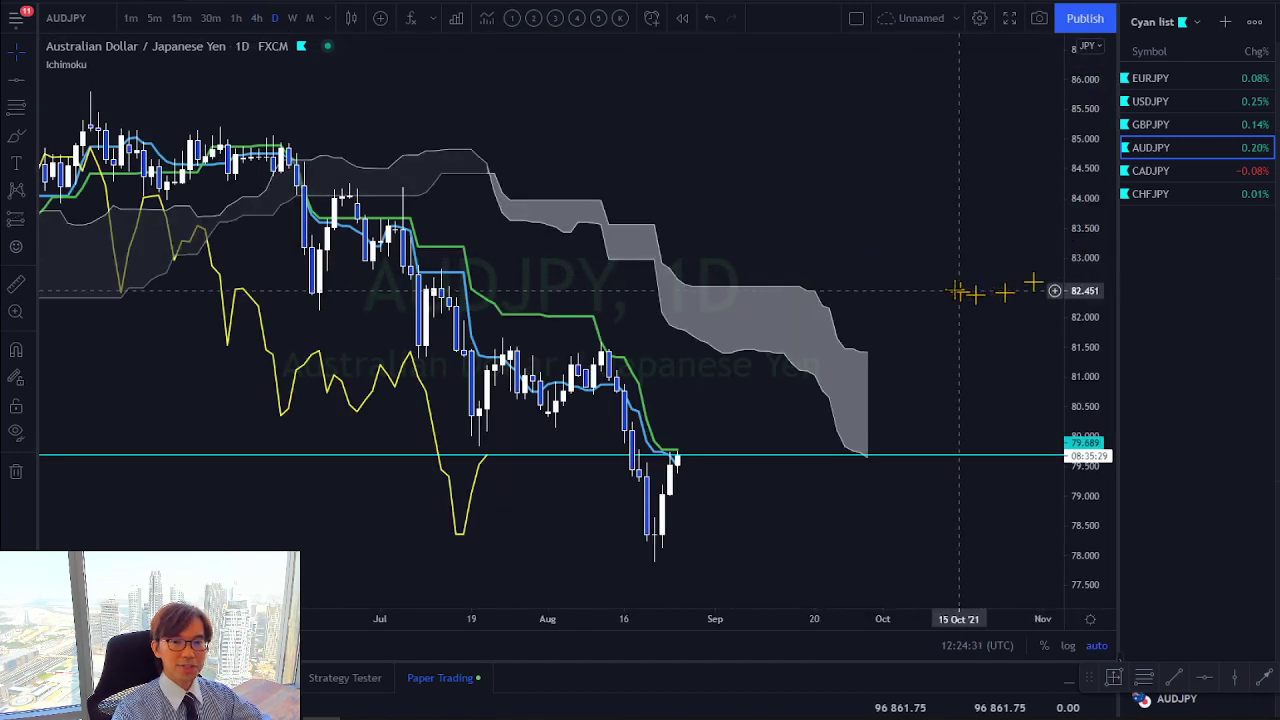
left_click_drag(920, 314, 906, 206)
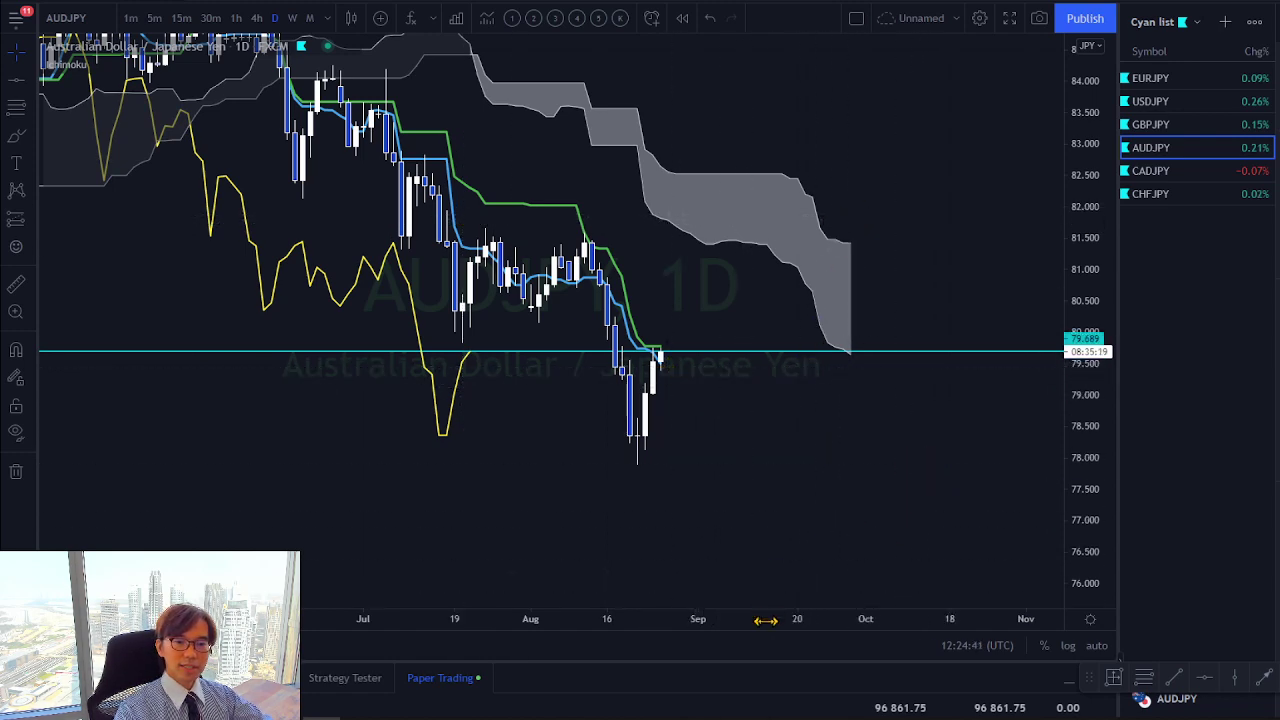
scroll(750, 578, "up", 3)
left_click_drag(750, 578, 749, 467)
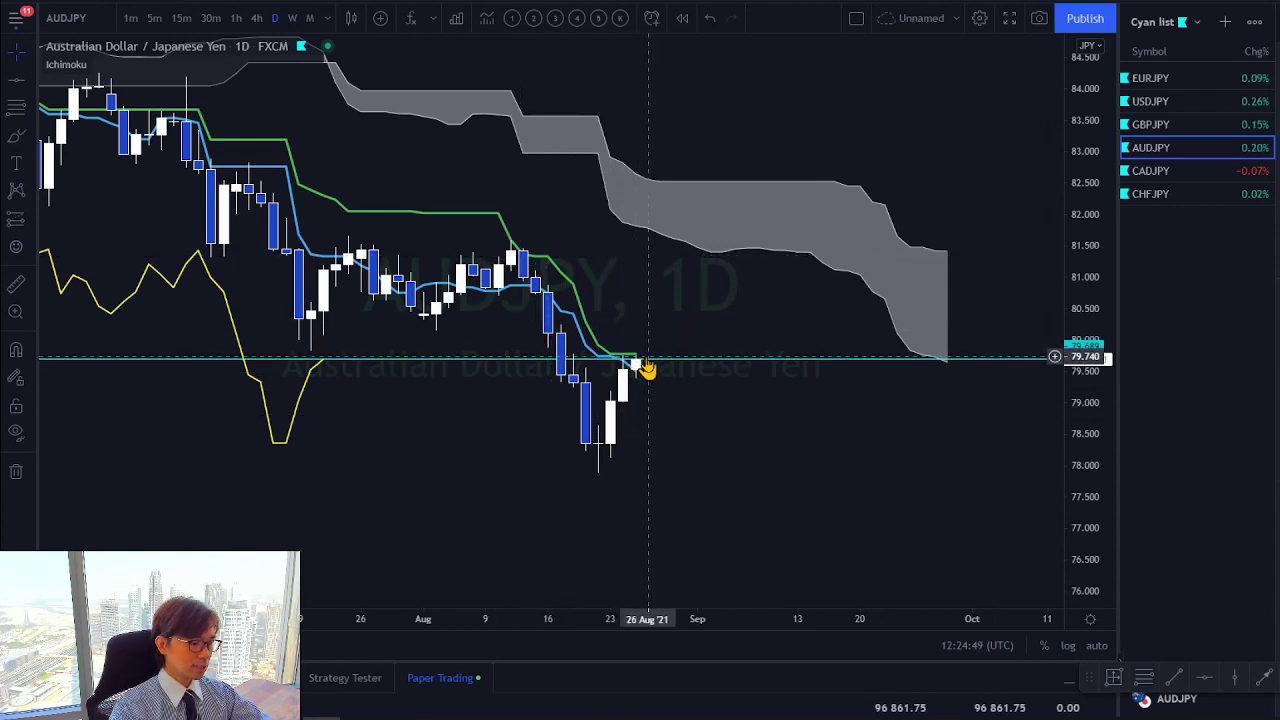
Sketch red downward and upward scenario arrows, then clear them both
mouse_move(647, 362)
left_mouse_down()
mouse_move(680, 425)
mouse_move(657, 428)
left_mouse_up()
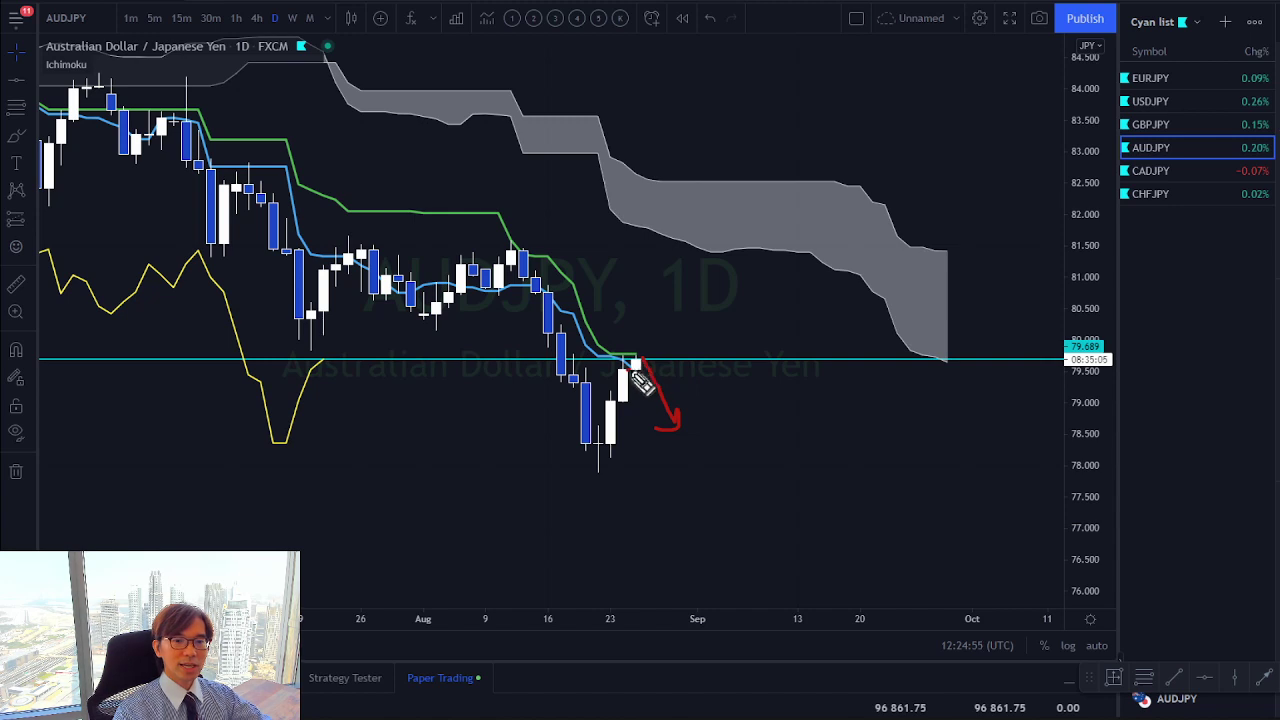
mouse_move(636, 366)
left_mouse_down()
mouse_move(658, 312)
mouse_move(672, 328)
left_mouse_up()
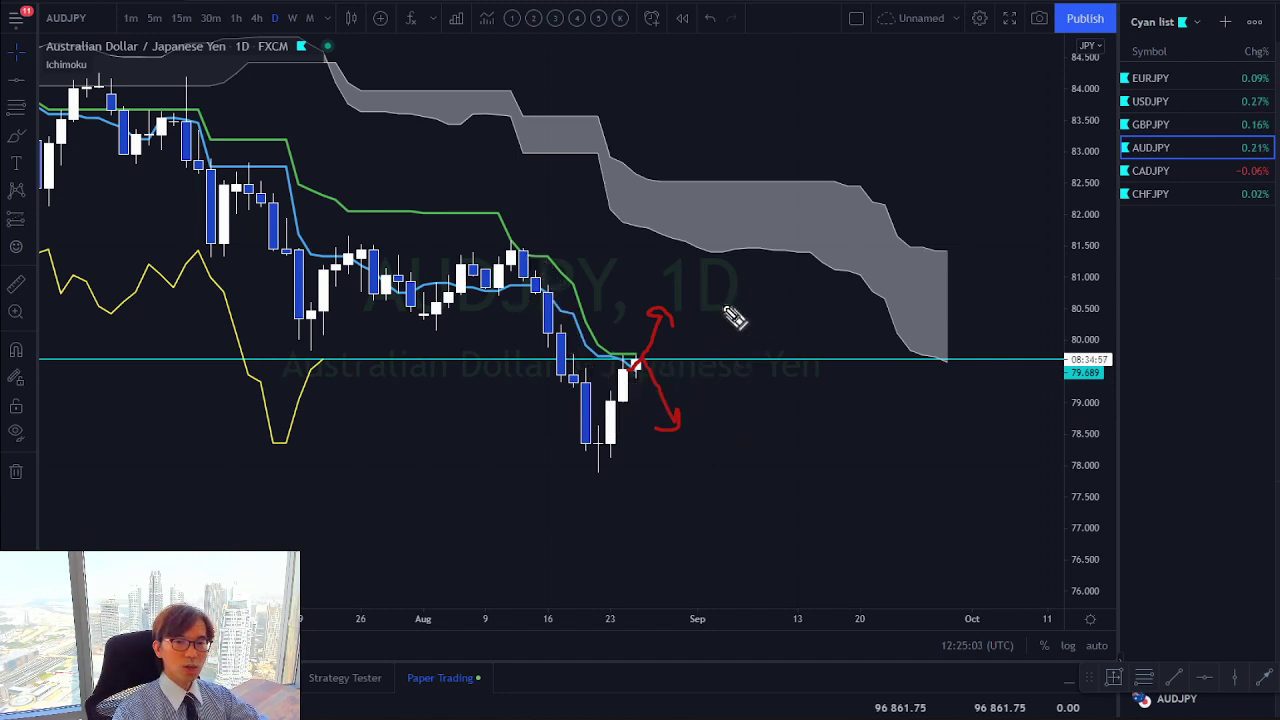
key("e")
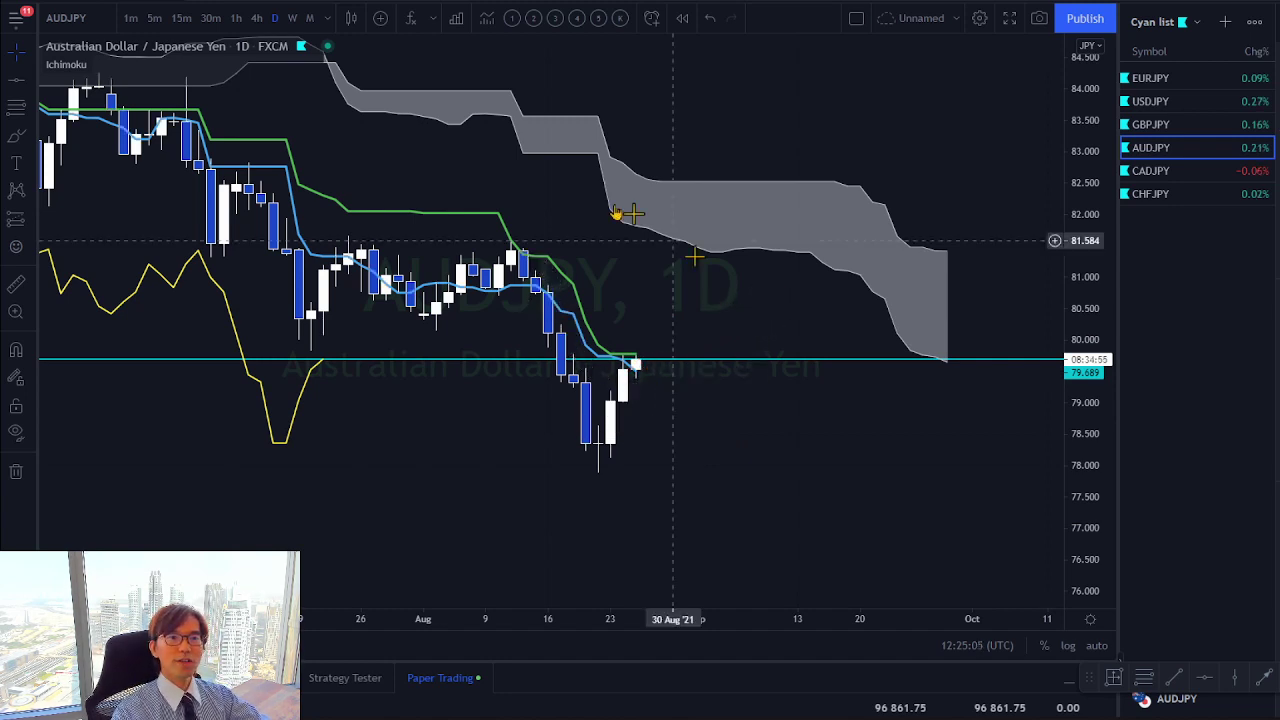
Switch AUDJPY to 4h, rescale around the cloud, then sketch and clear a red zigzag
left_click(256, 18)
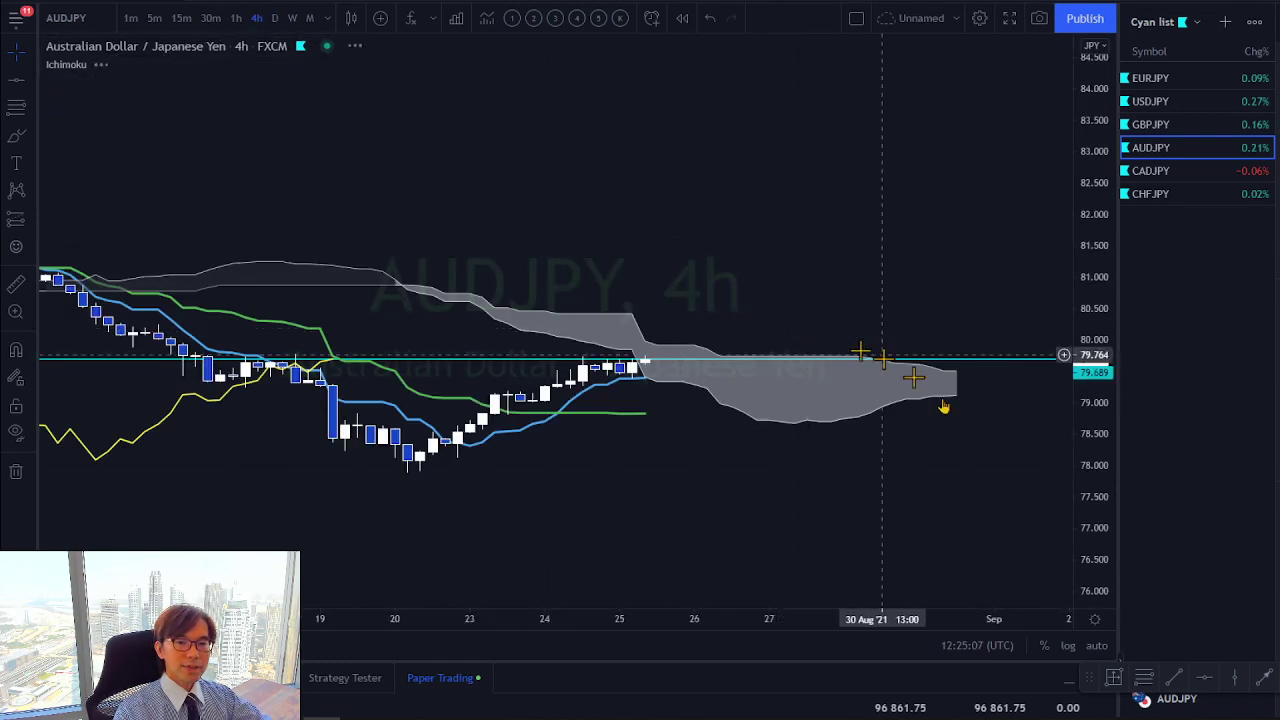
left_click_drag(1086, 509, 1070, 295)
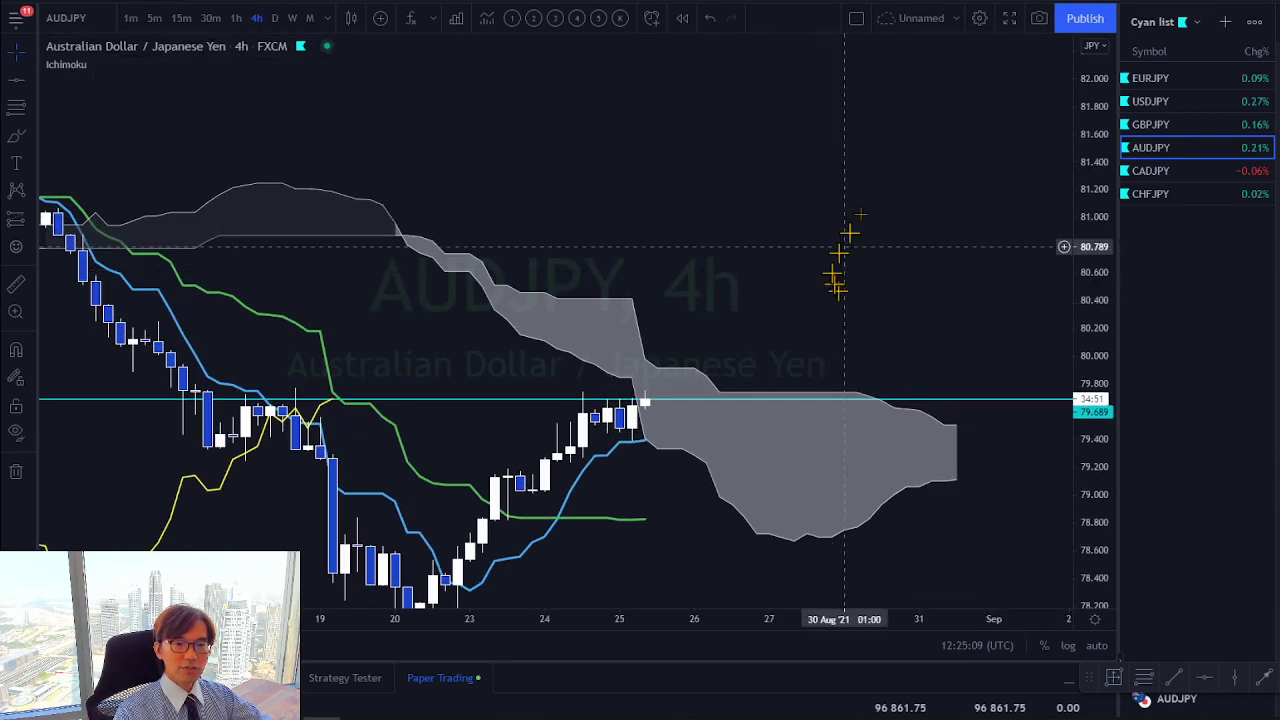
left_click_drag(846, 257, 860, 137)
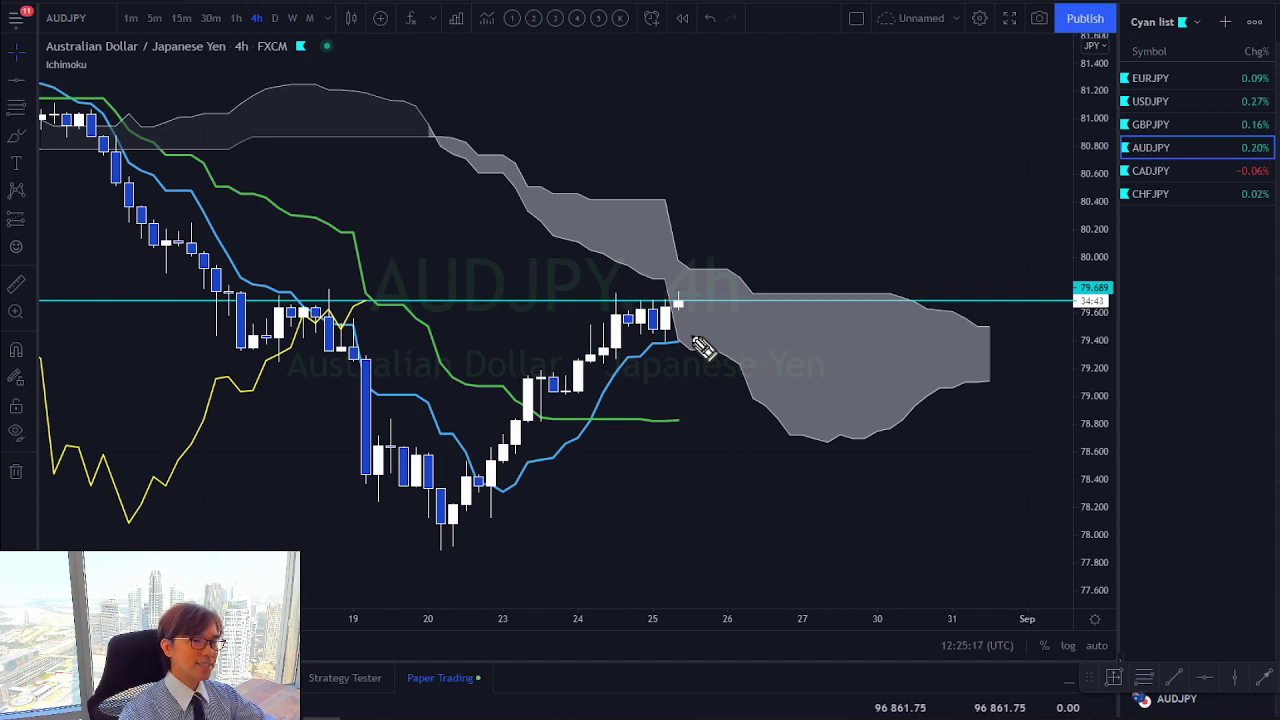
mouse_move(679, 298)
left_mouse_down()
mouse_move(733, 302)
mouse_move(686, 270)
mouse_move(697, 298)
left_mouse_up()
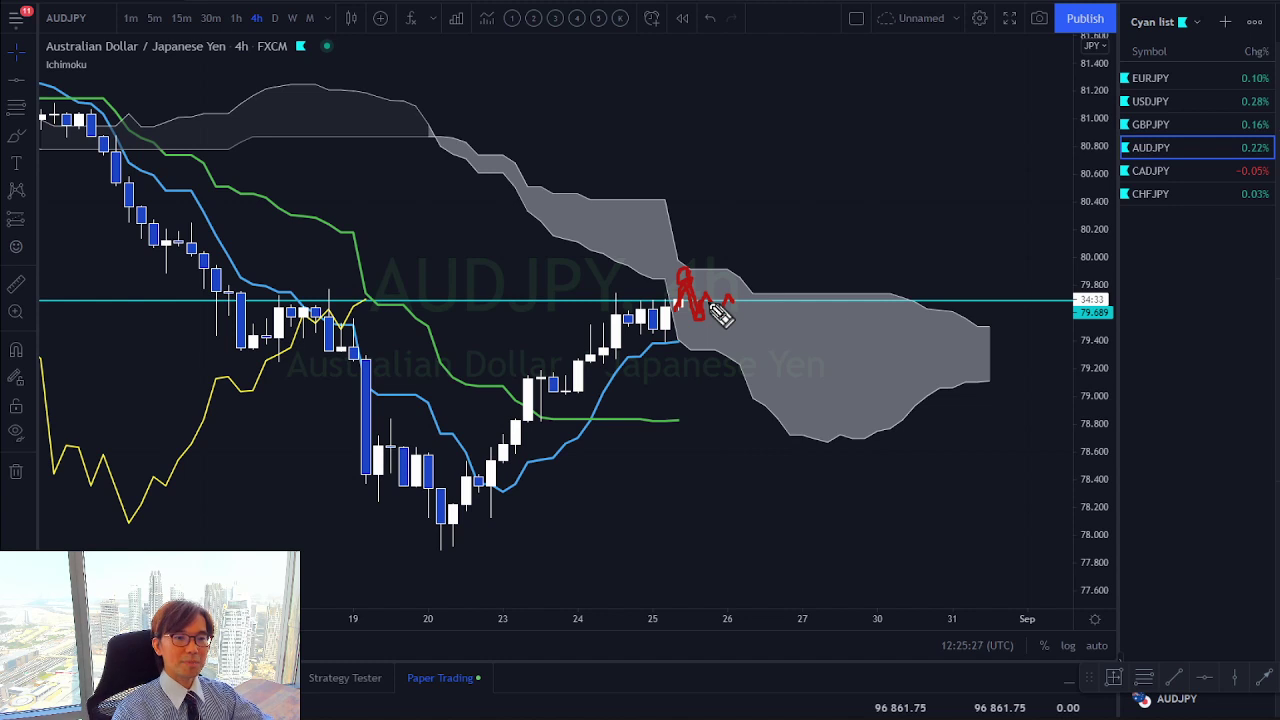
key("e")
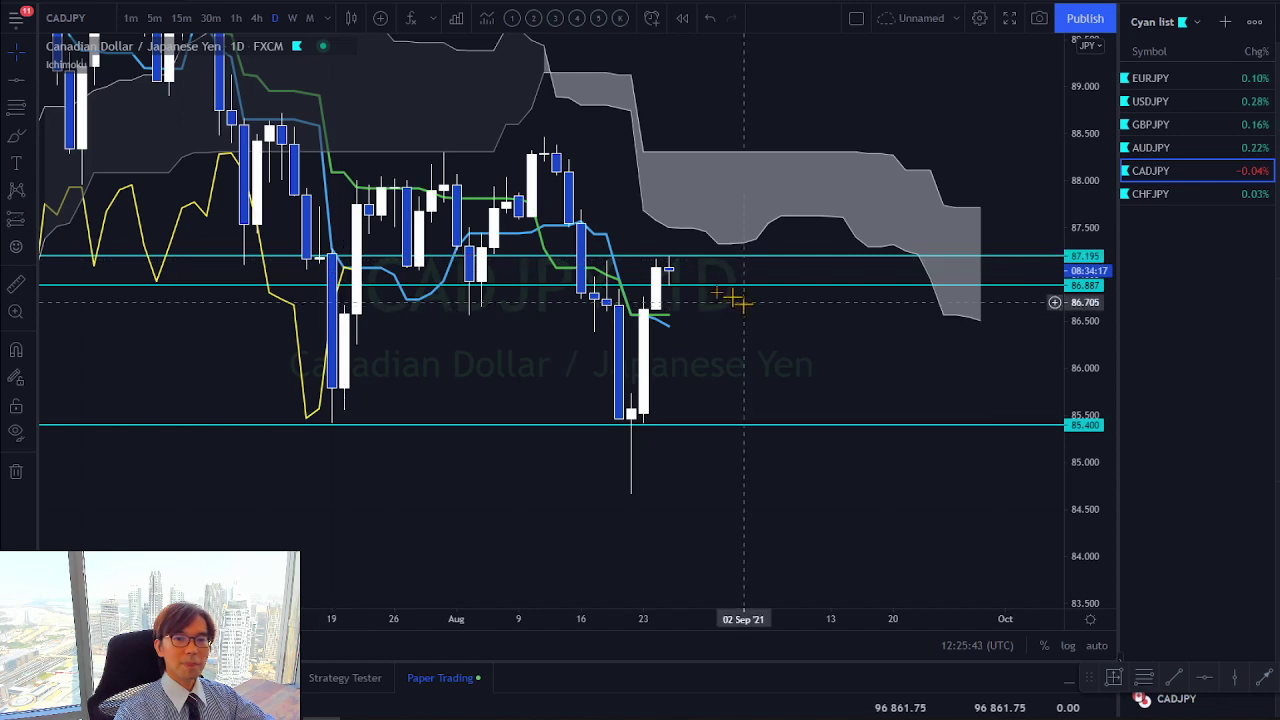
Sketch a red curved arrow on CADJPY's 4h chart, return to daily, then open CHFJPY
left_click(257, 18)
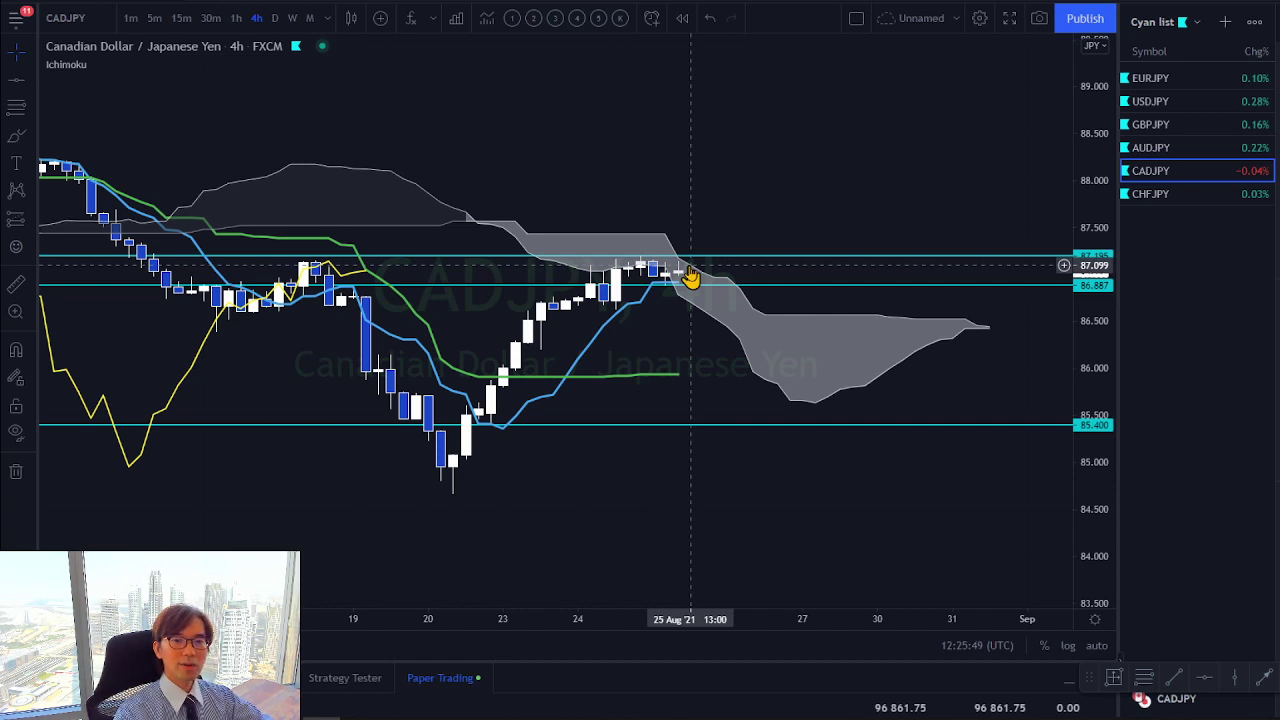
left_click_drag(690, 277, 718, 250)
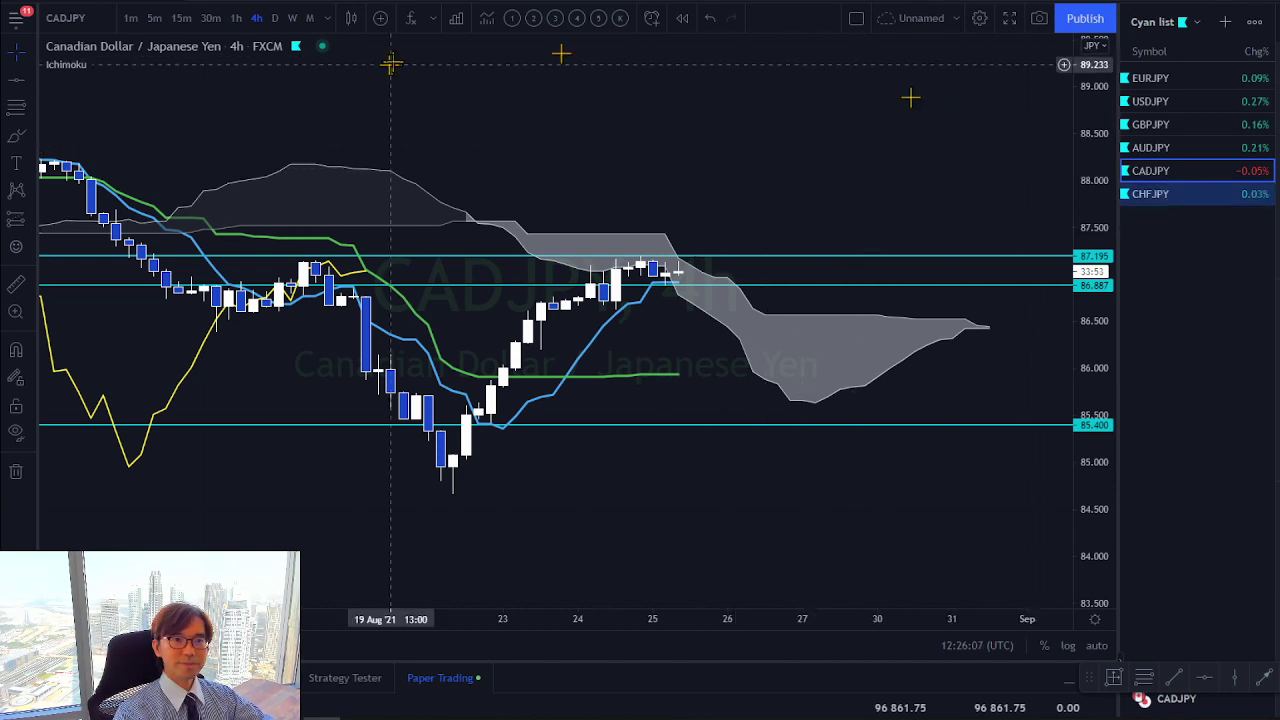
left_click(275, 19)
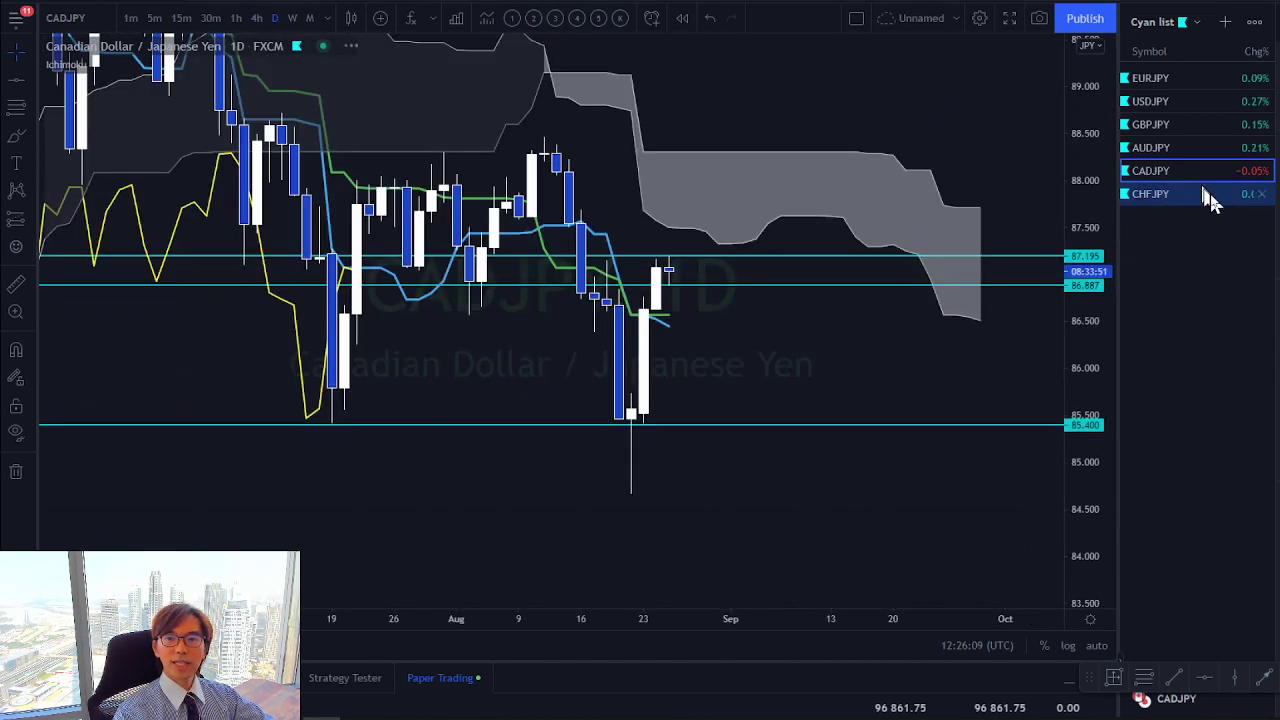
left_click(1210, 193)
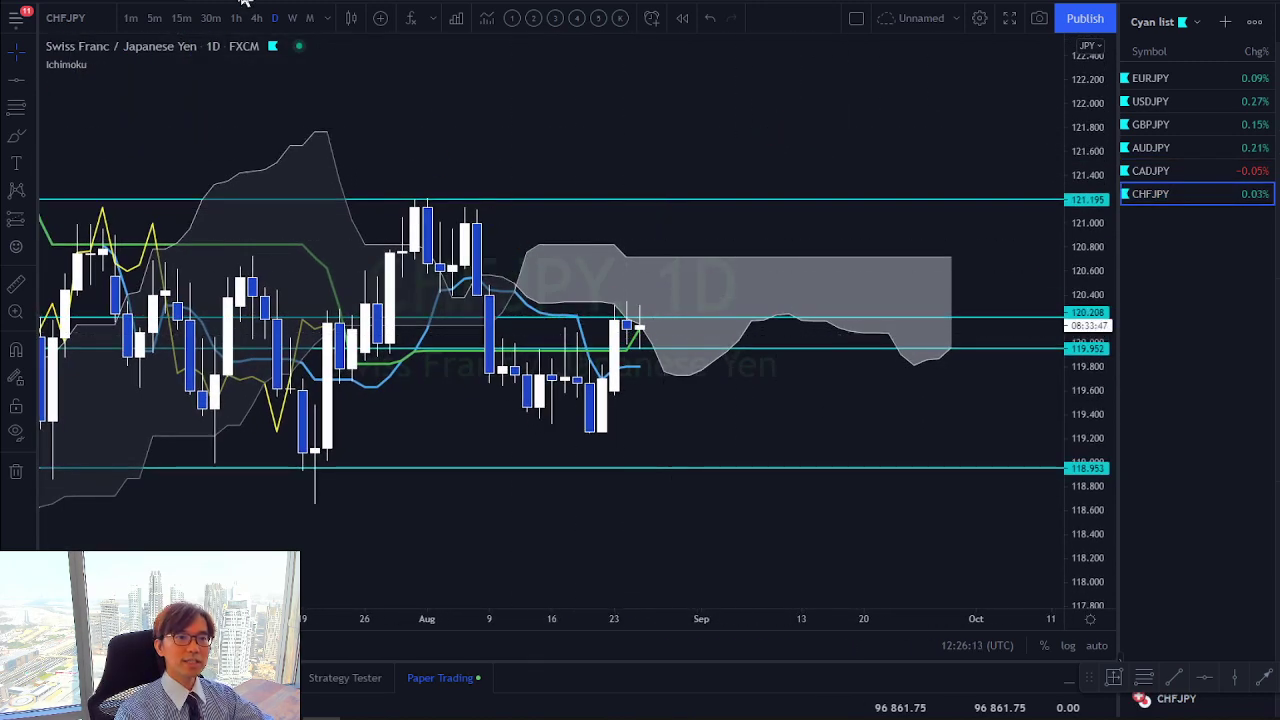
Switch CHF/JPY to 4-hour candles, stretch the price scale, and circle the latest candles in red
left_click(257, 19)
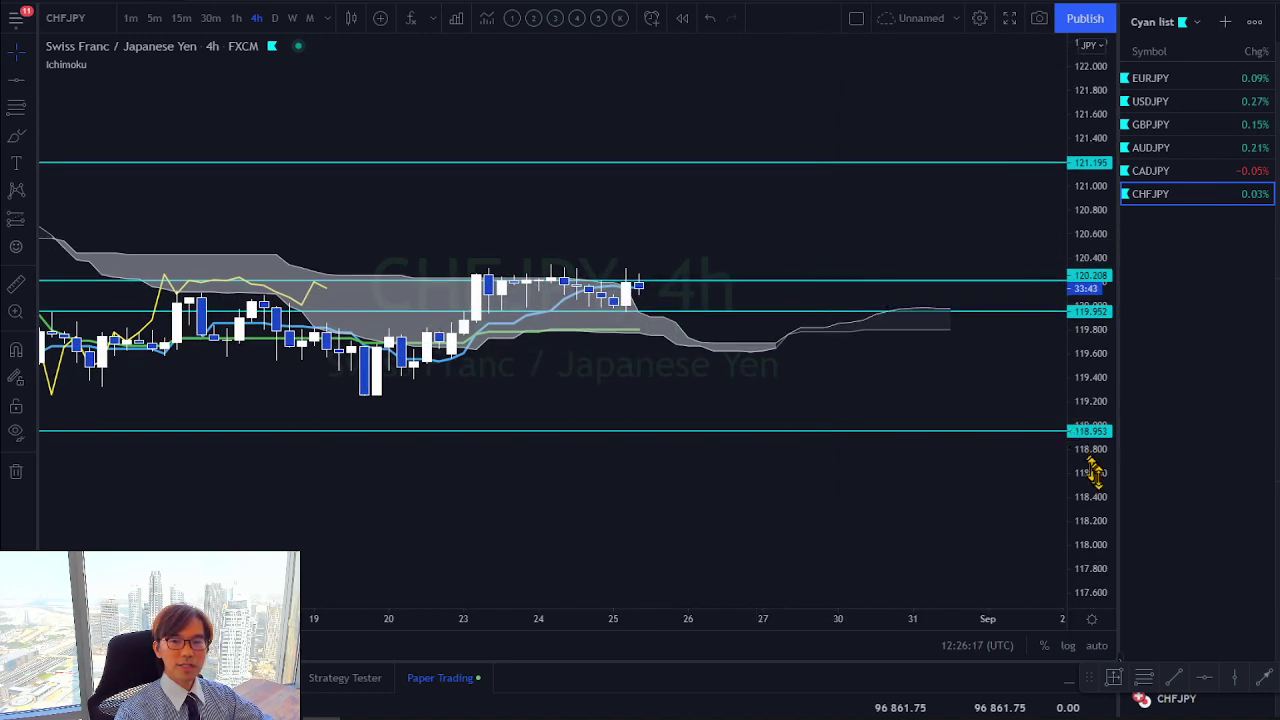
left_click_drag(1095, 472, 886, 177)
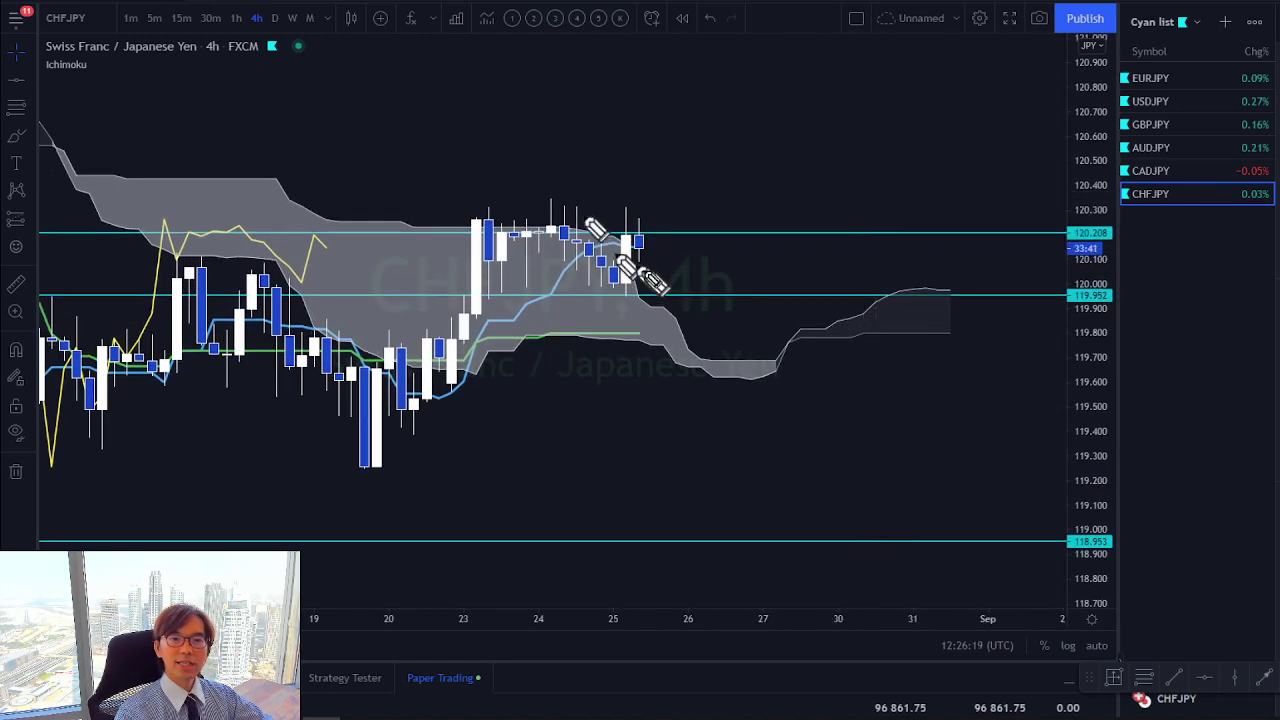
mouse_move(643, 271)
left_mouse_down()
mouse_move(677, 253)
mouse_move(645, 265)
left_mouse_up()
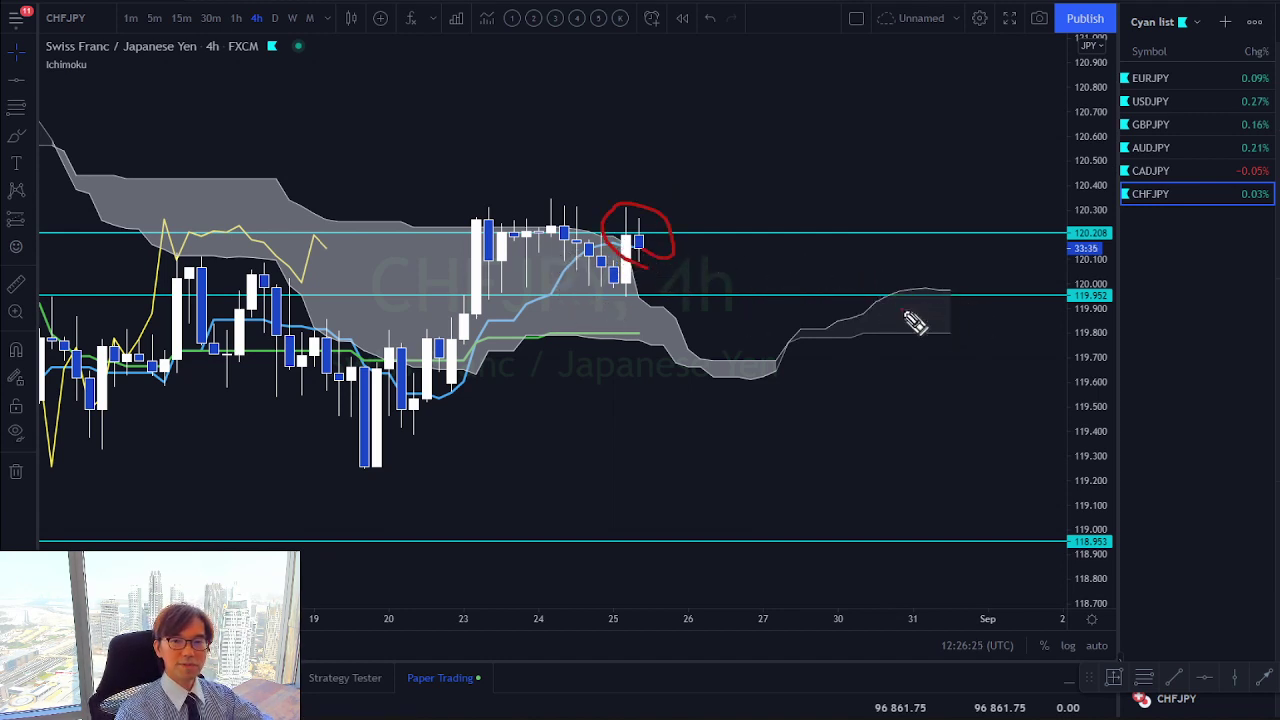
Sketch red flat, dip-then-rise and direct-rise scenarios, then erase all red annotations
left_click_drag(903, 313, 990, 319)
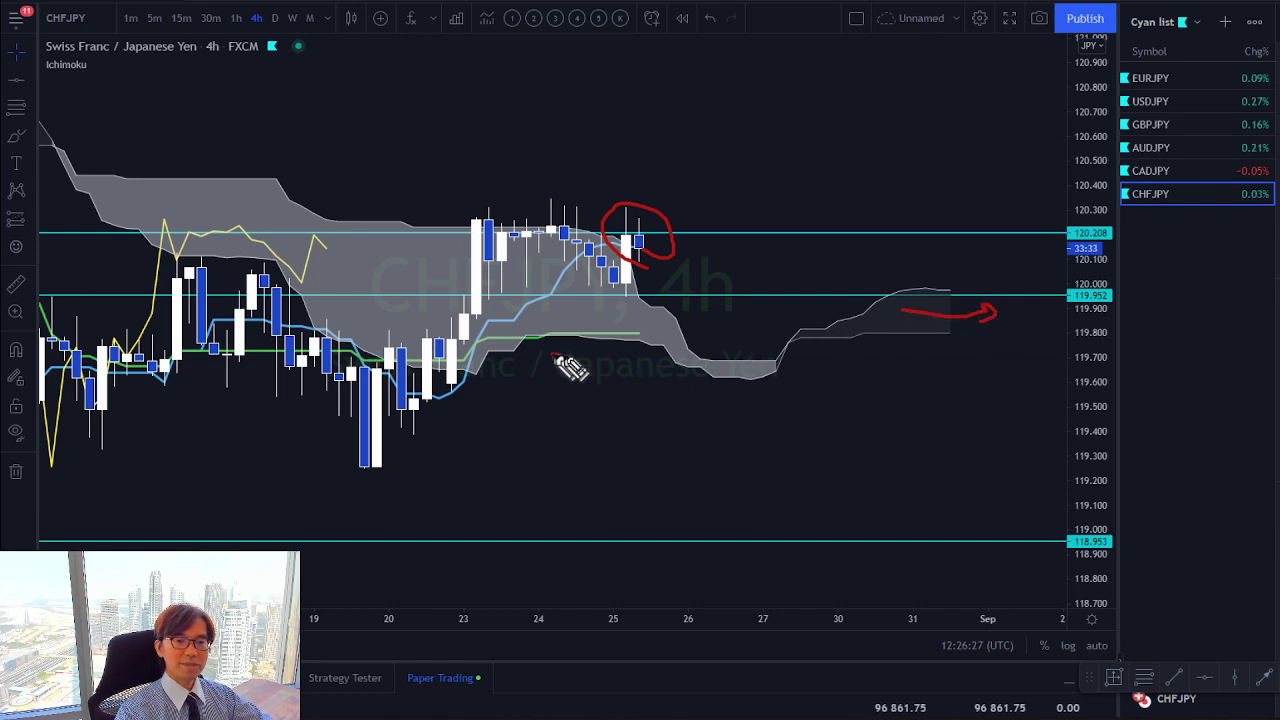
left_click_drag(552, 355, 607, 358)
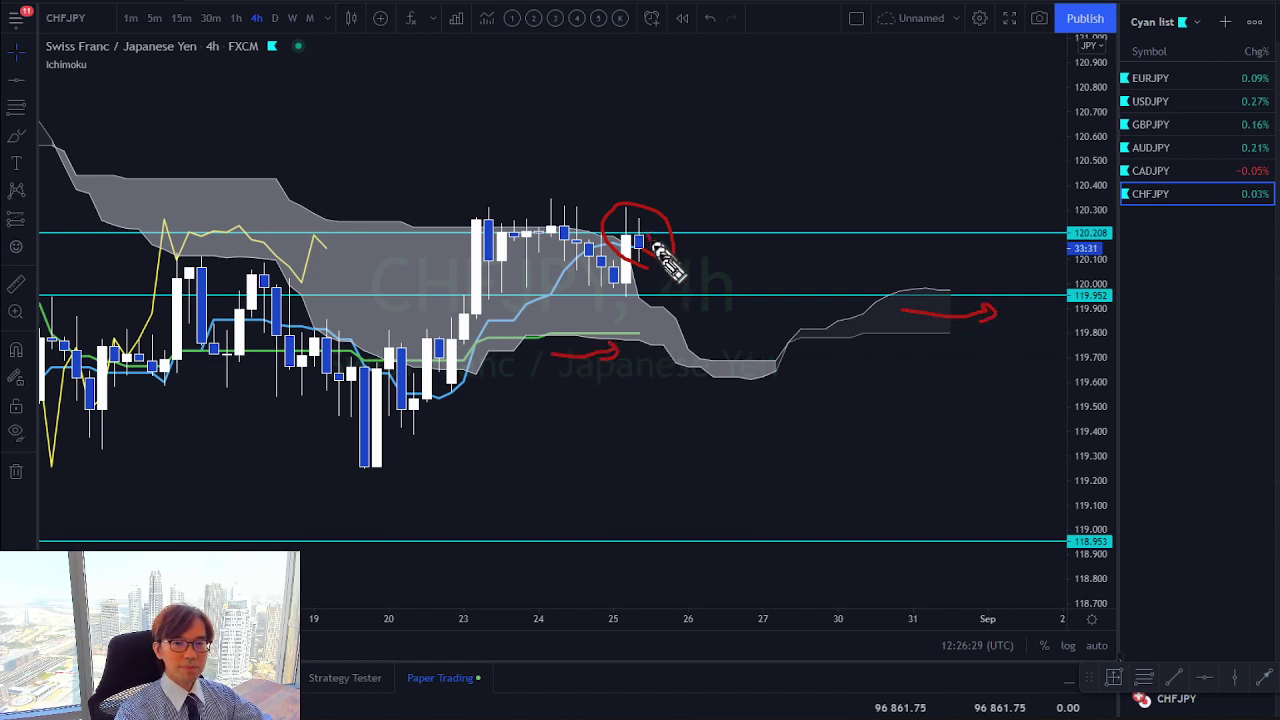
mouse_move(657, 248)
left_mouse_down()
mouse_move(686, 318)
mouse_move(704, 318)
mouse_move(821, 185)
left_mouse_up()
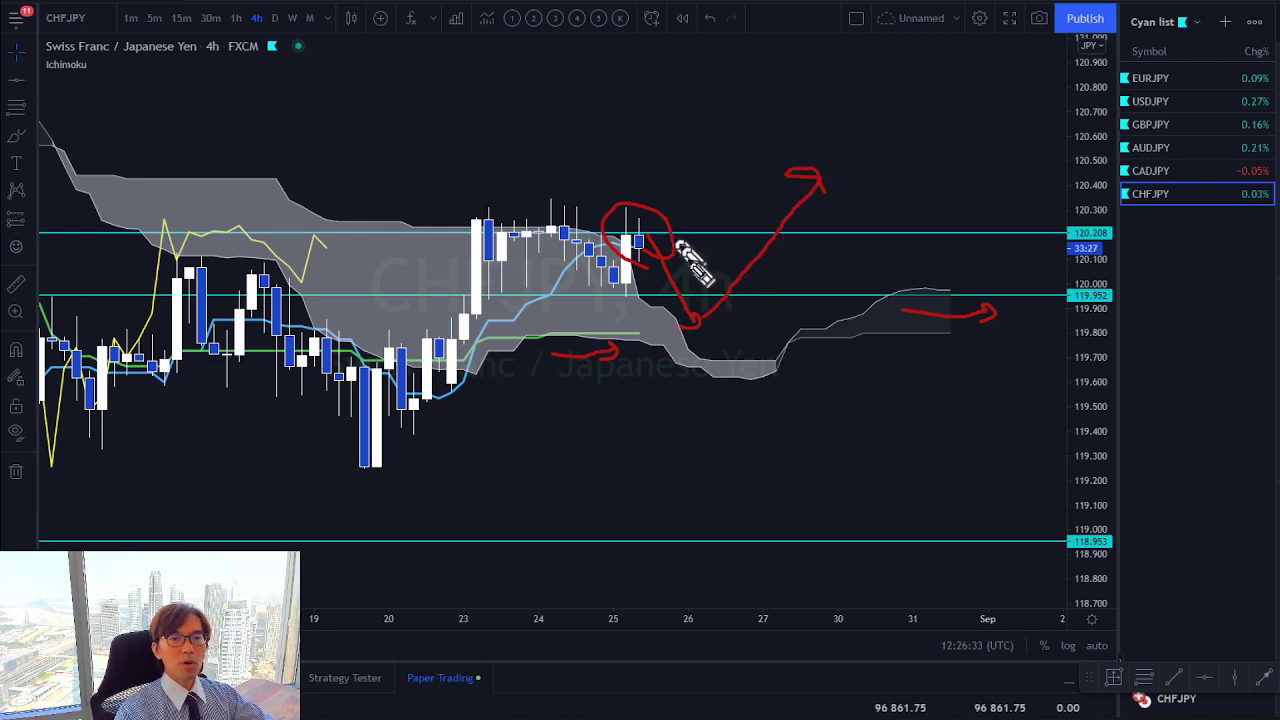
left_click_drag(652, 228, 686, 176)
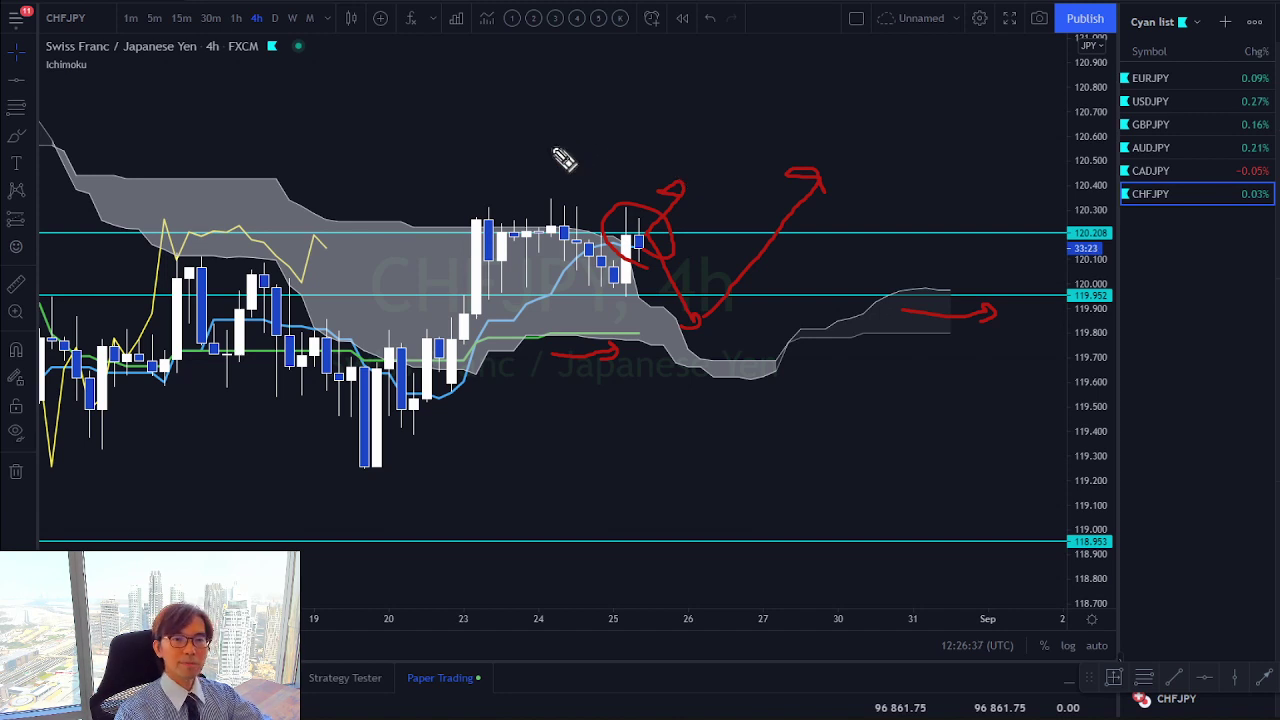
key("e")
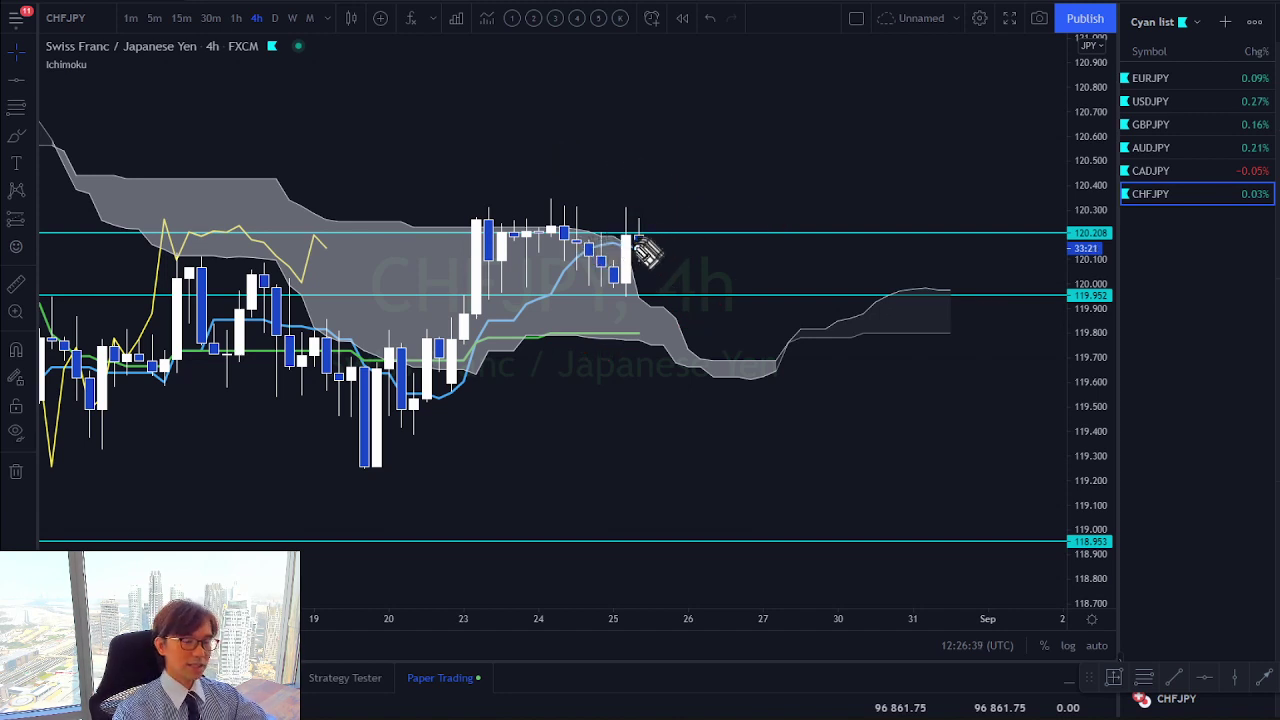
key("Escape")
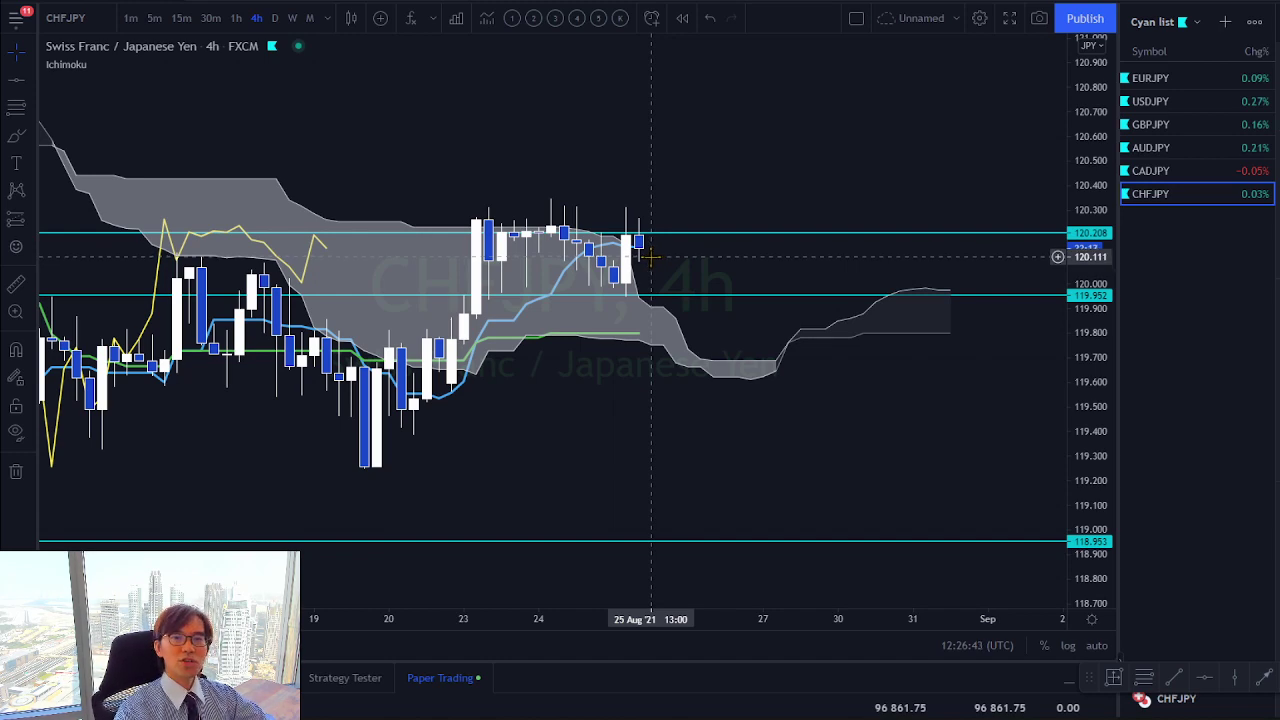
Switch to 1-hour candles with enlarged bars and the Sessions overlay, sketching an upward move
left_click(236, 18)
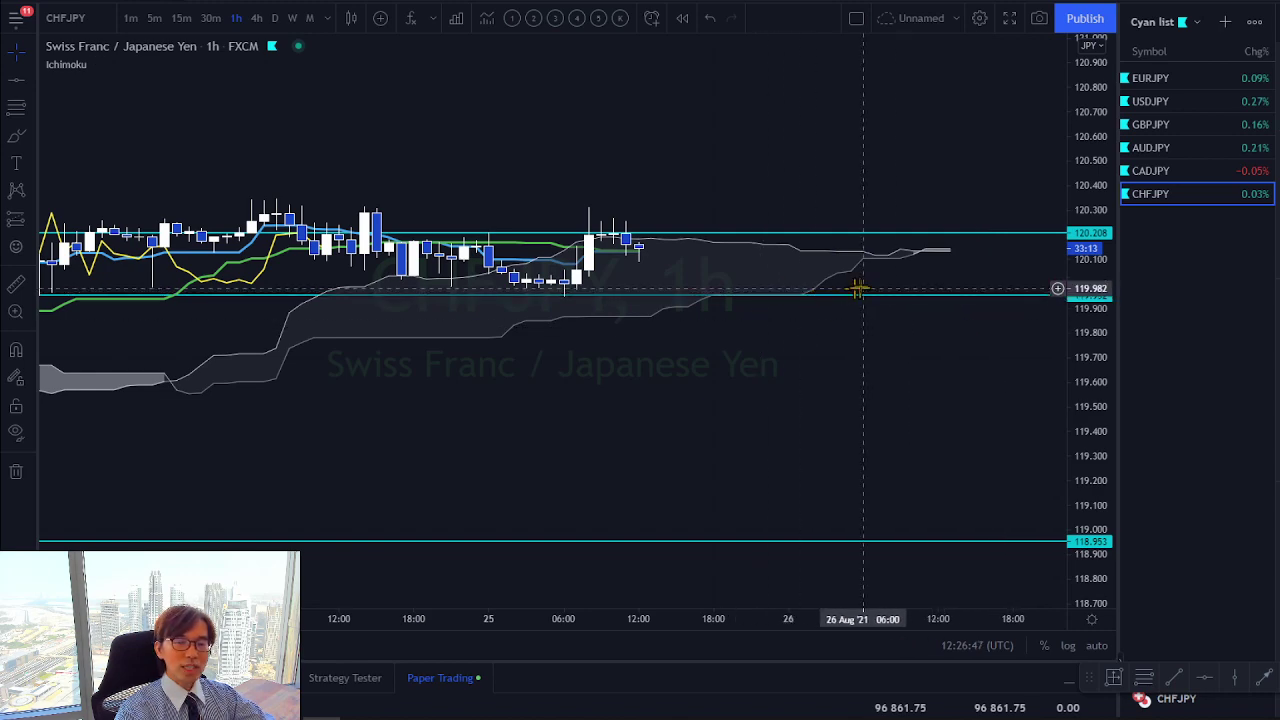
left_click_drag(1057, 385, 835, 176)
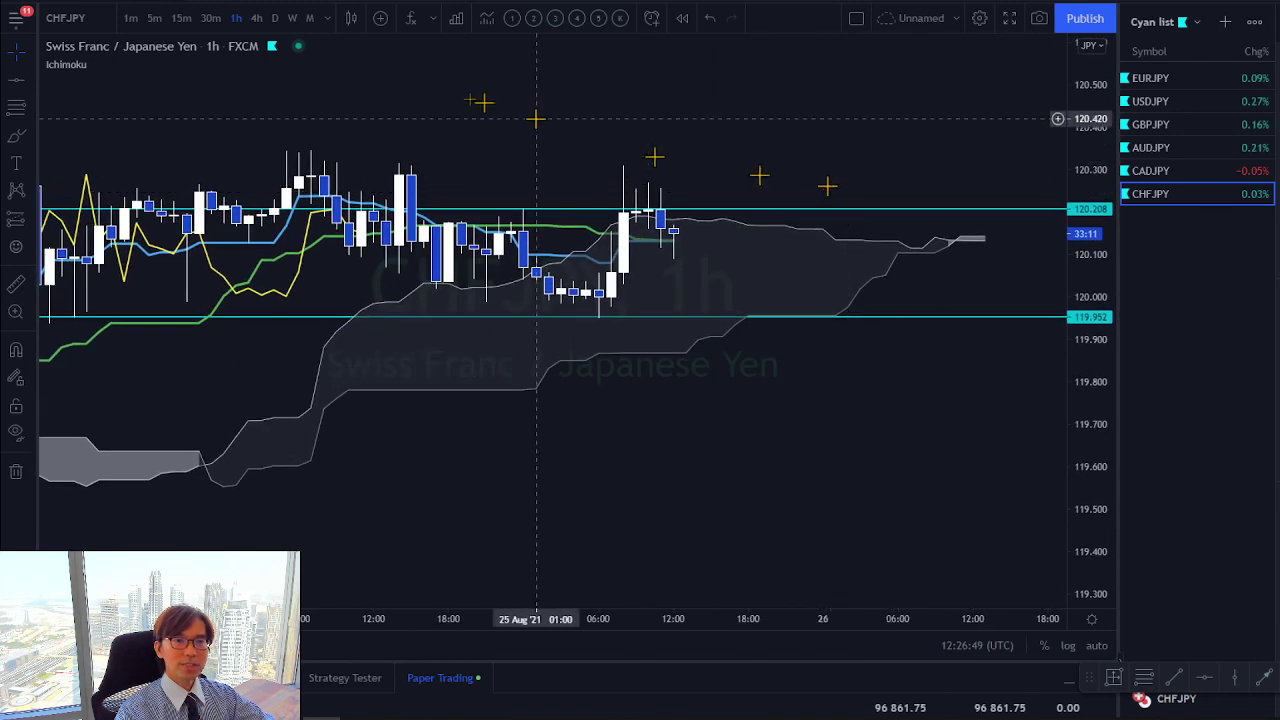
left_click(578, 24)
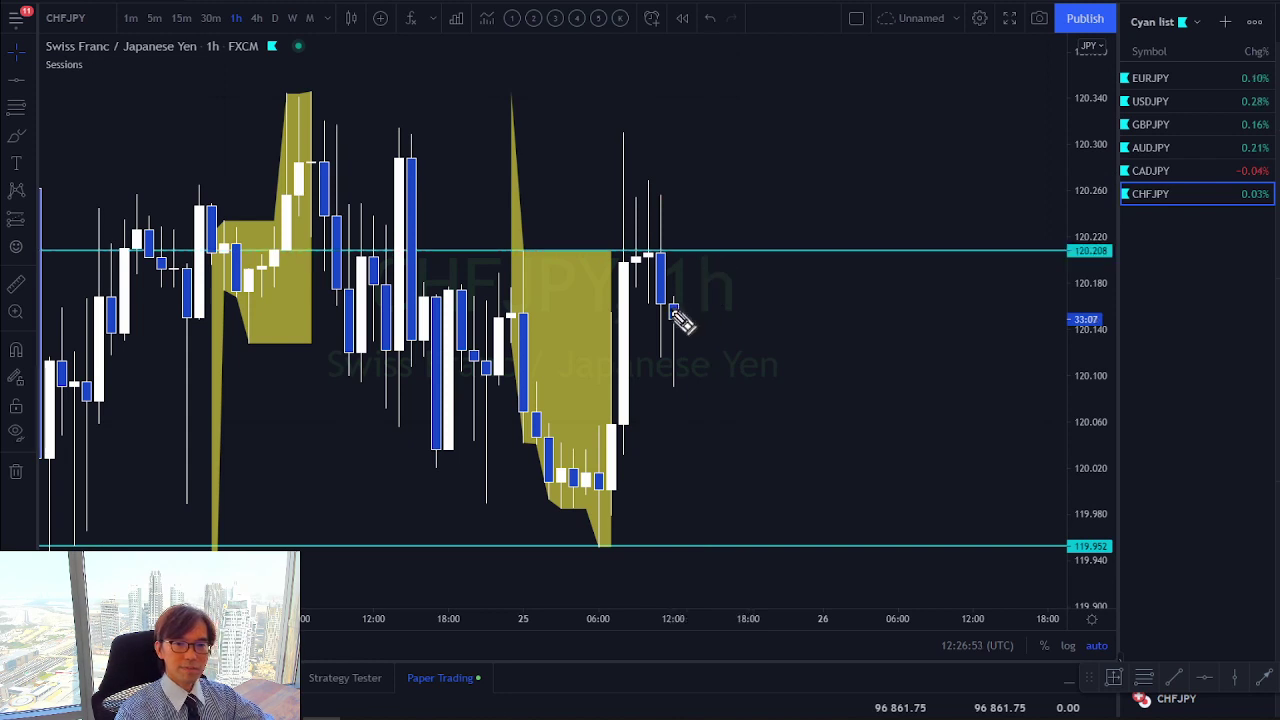
mouse_move(675, 310)
left_mouse_down()
mouse_move(772, 206)
mouse_move(760, 205)
mouse_move(803, 226)
mouse_move(791, 200)
mouse_move(826, 292)
mouse_move(798, 290)
left_mouse_up()
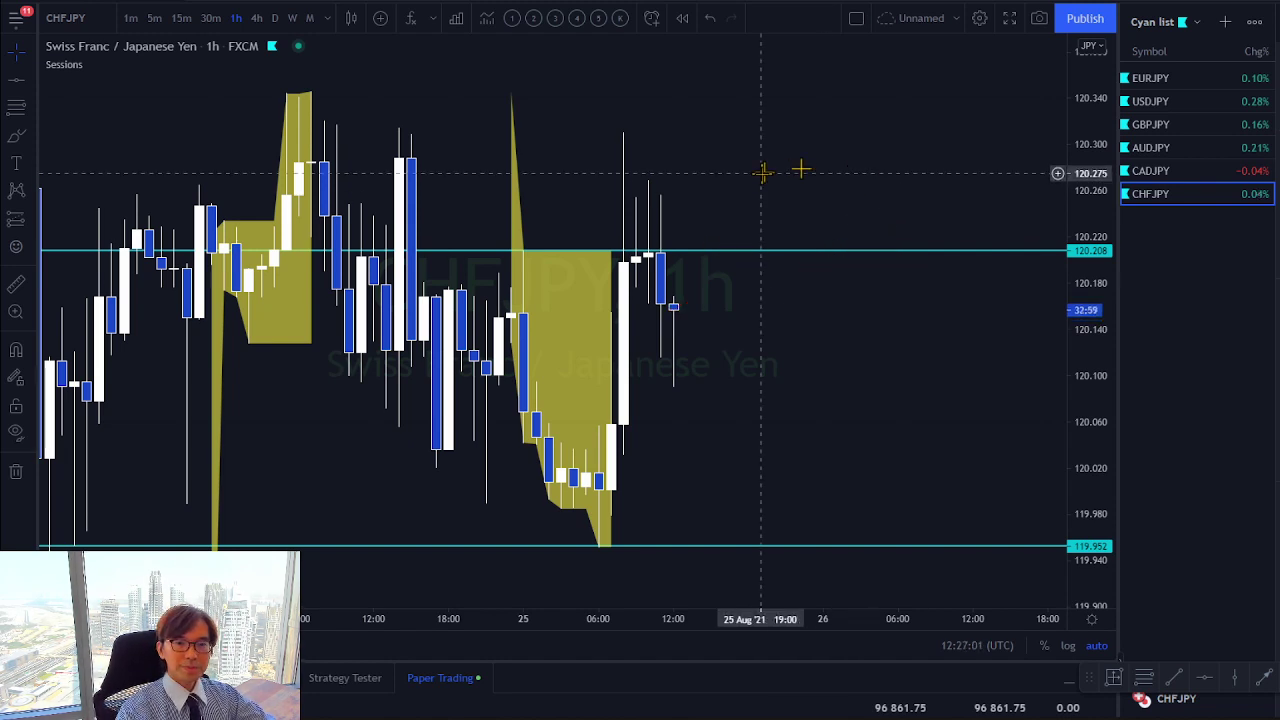
Widen the price range, pan back to the 22–24 Aug hours, and restore the Ichimoku overlay
left_click_drag(1100, 90, 1167, 428)
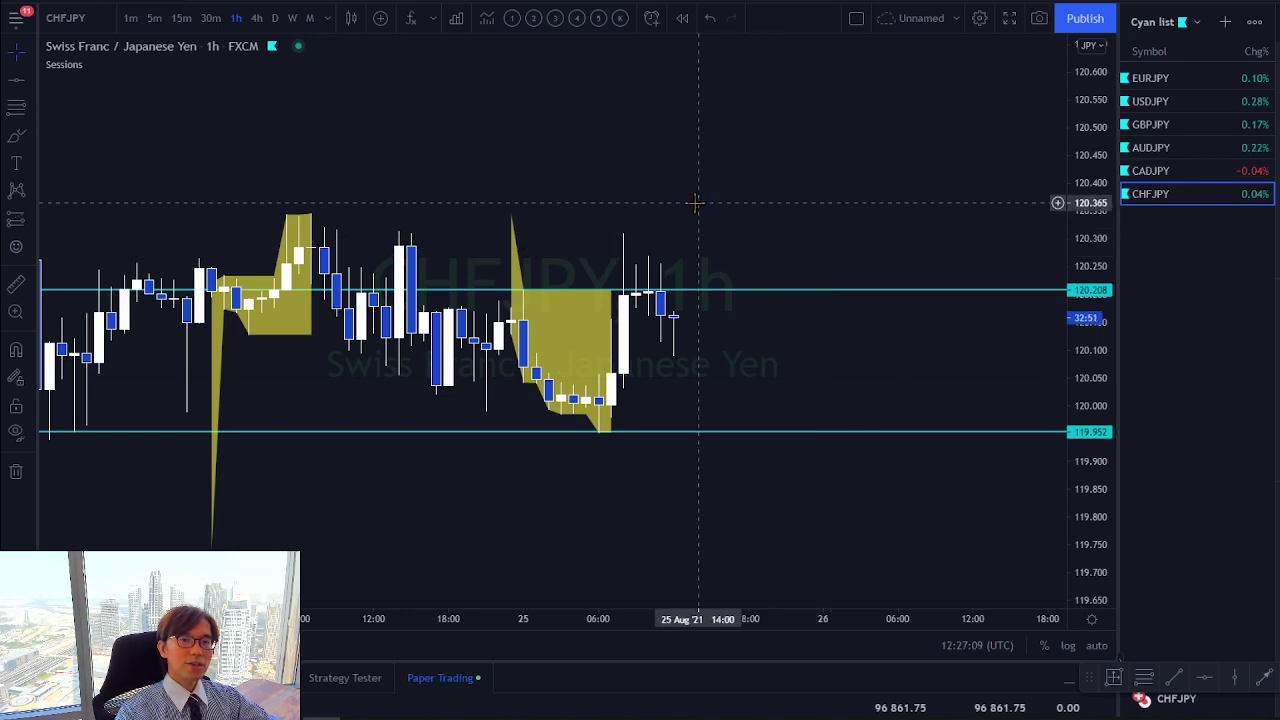
mouse_move(774, 206)
left_mouse_down()
mouse_move(757, 214)
mouse_move(782, 216)
left_mouse_up()
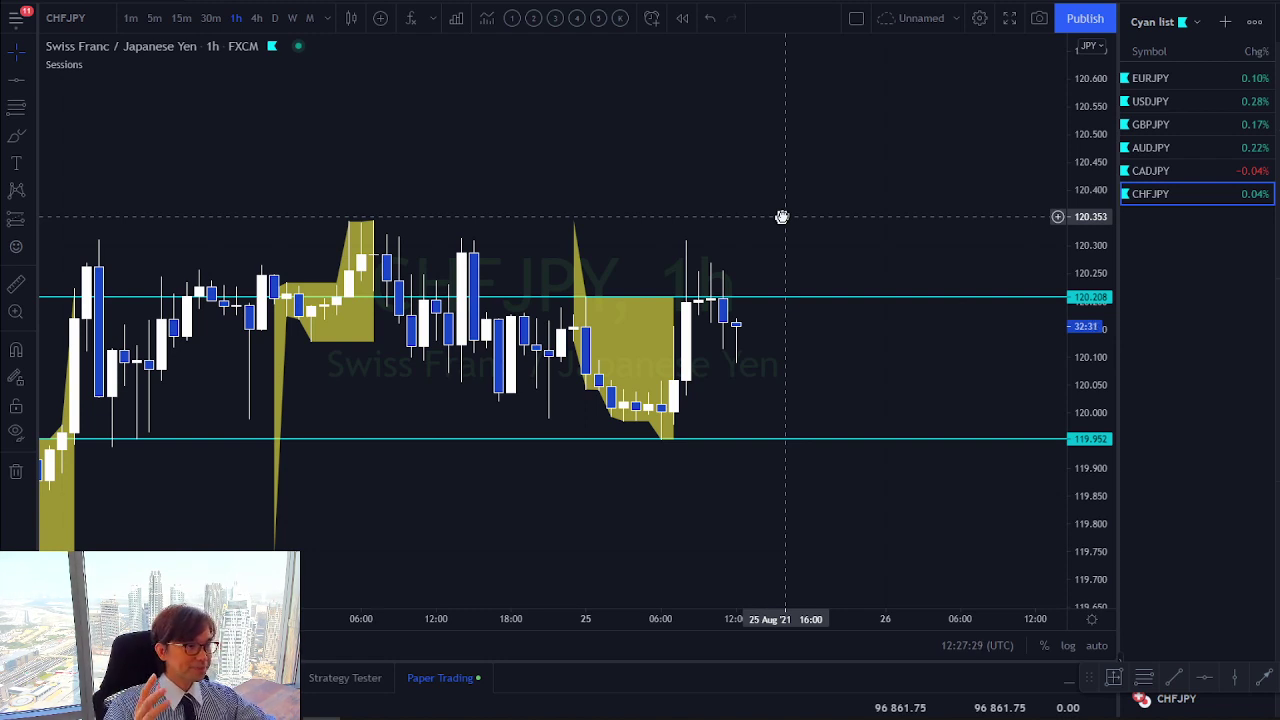
left_click_drag(434, 183, 580, 191)
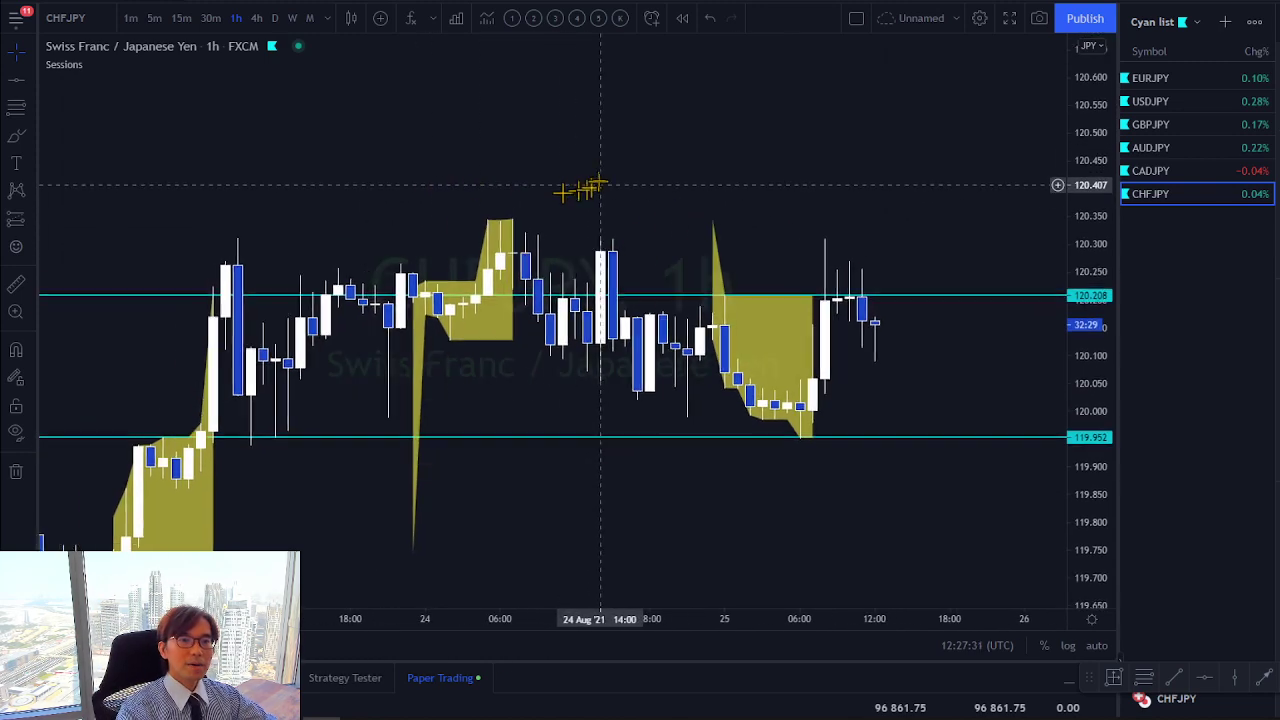
left_click_drag(408, 186, 534, 157)
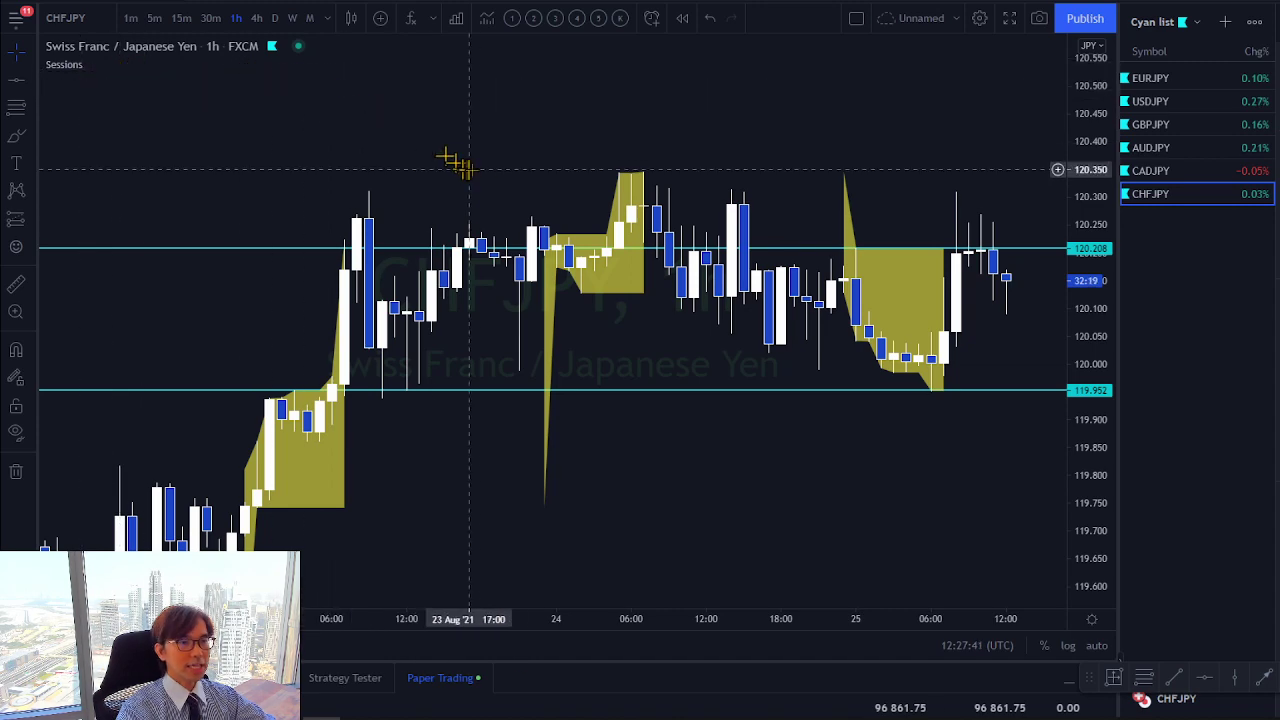
left_click(512, 20)
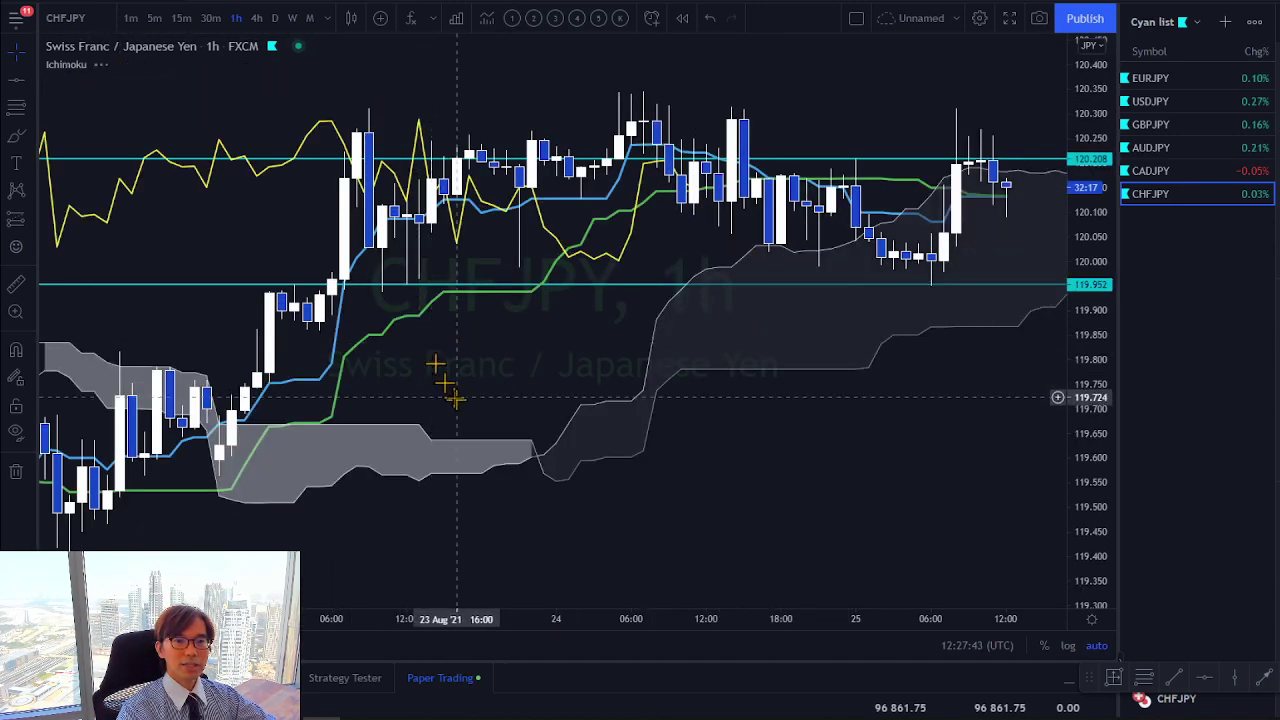
left_click_drag(455, 397, 734, 374)
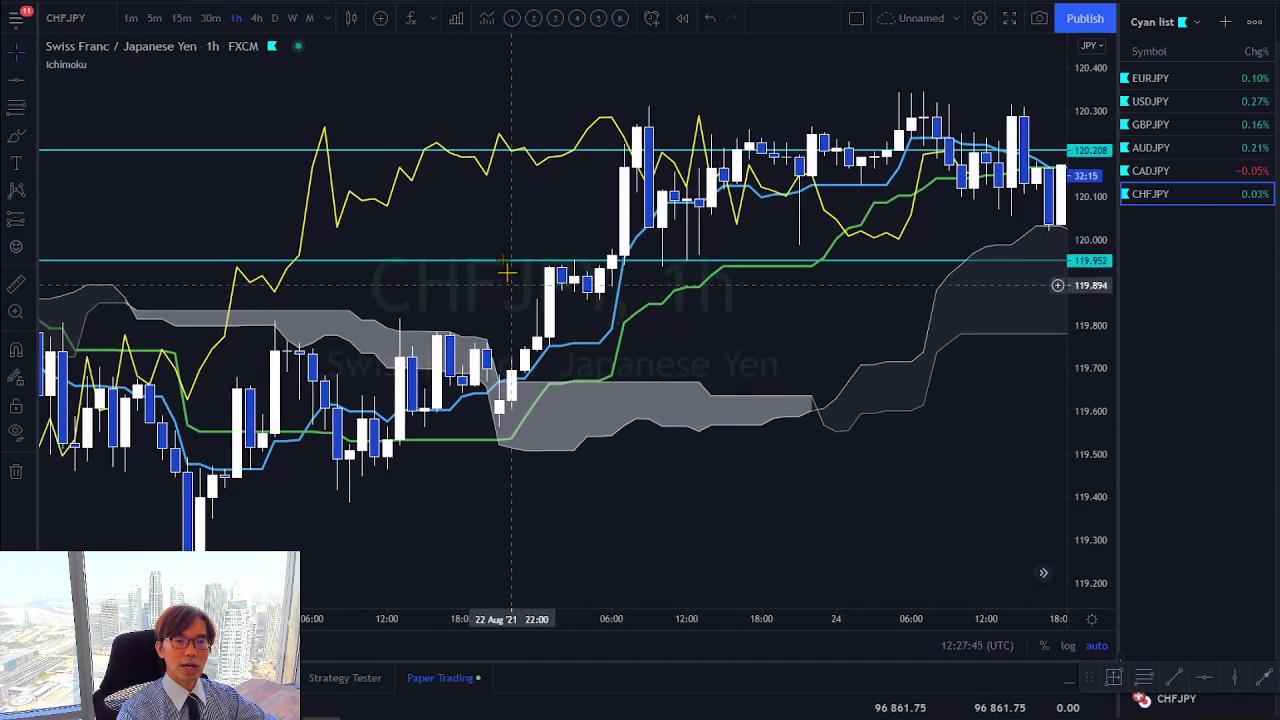
scroll(520, 272, "right", 1)
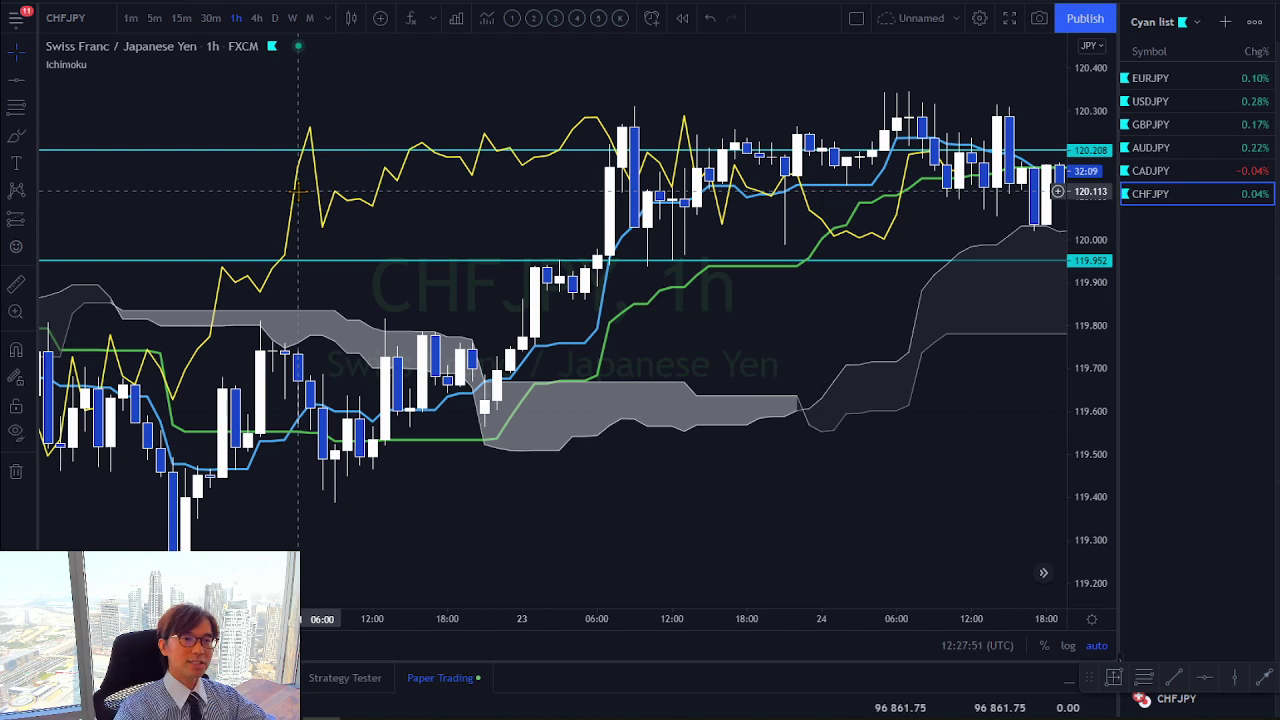
Start bar replay from 23 Aug 06:00 and advance it by one bar
left_click(682, 18)
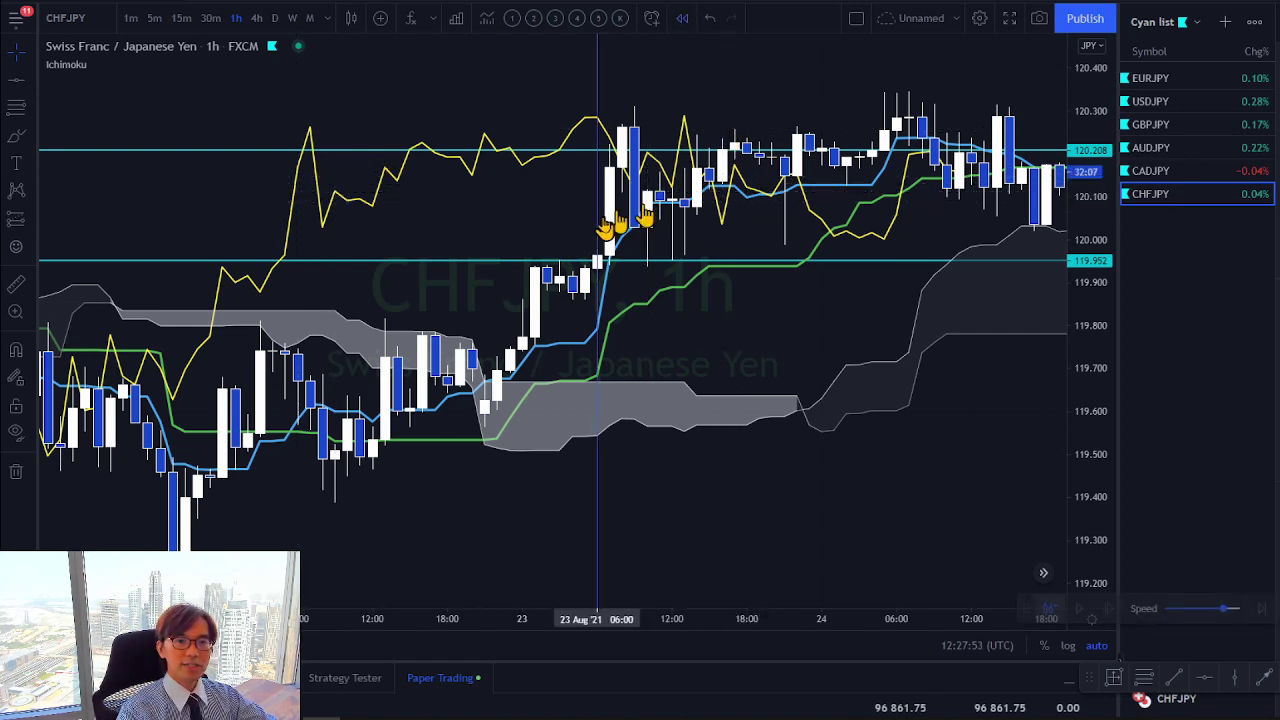
left_click(605, 225)
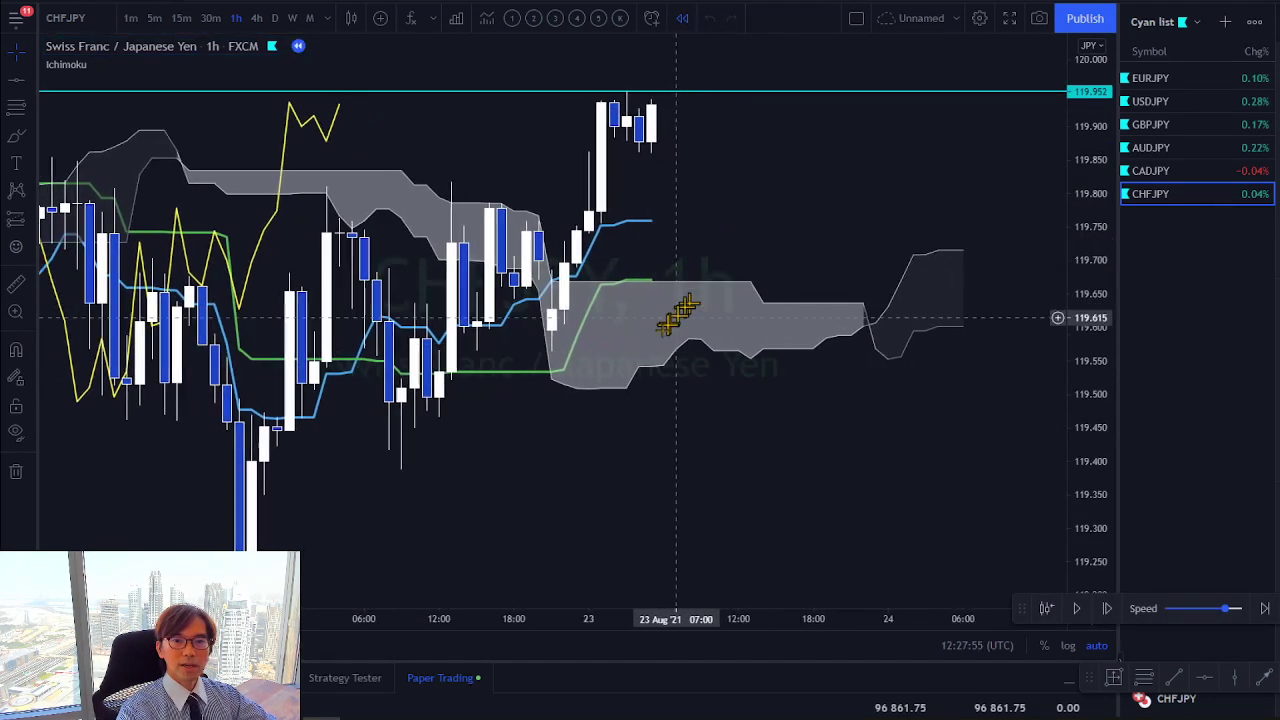
left_click(1107, 608)
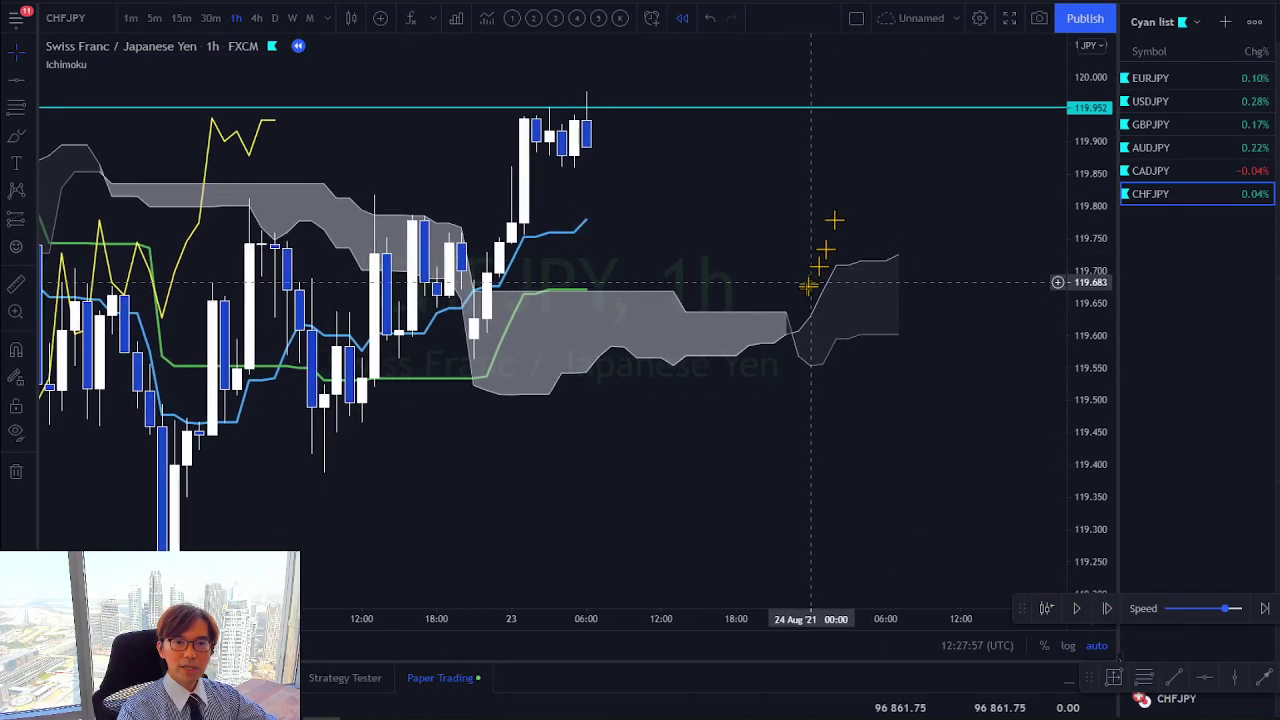
mouse_move(870, 317)
left_mouse_down()
mouse_move(857, 285)
mouse_move(900, 290)
left_mouse_up()
Sketch red rising arrows above the cloud and circle the lagging line's peak, then clear them
left_click_drag(545, 338, 590, 302)
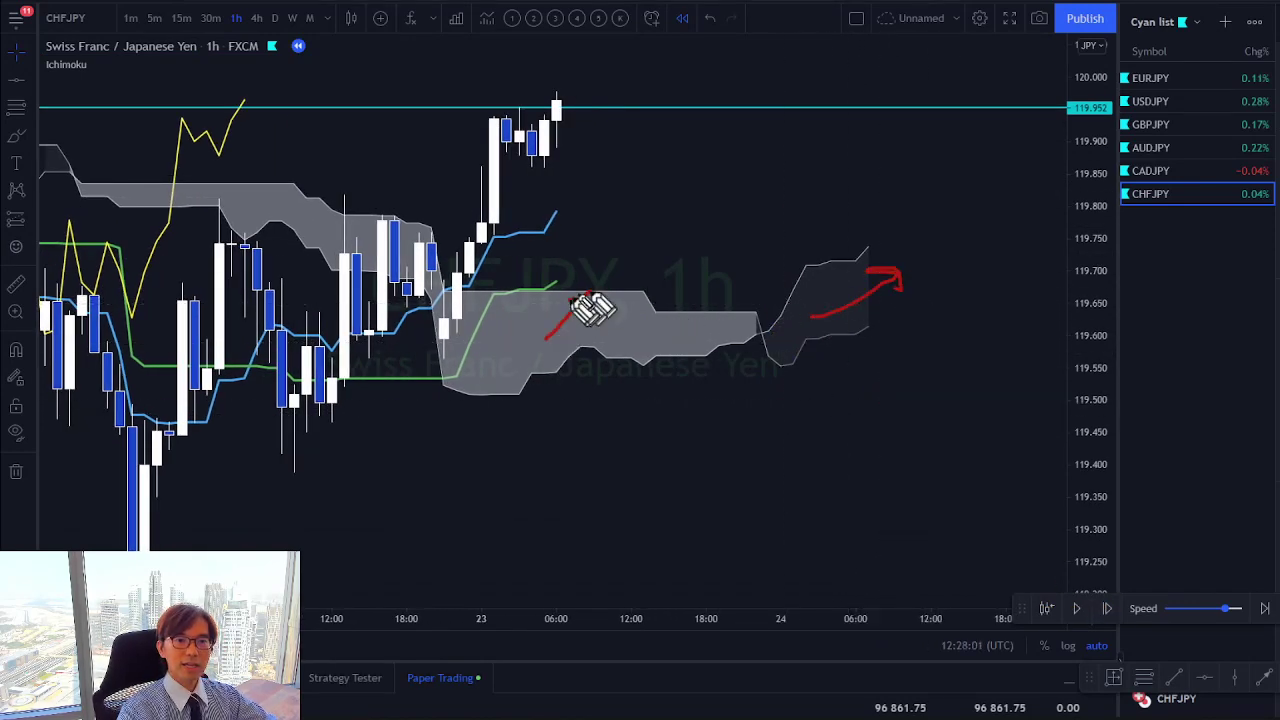
left_click_drag(540, 255, 570, 216)
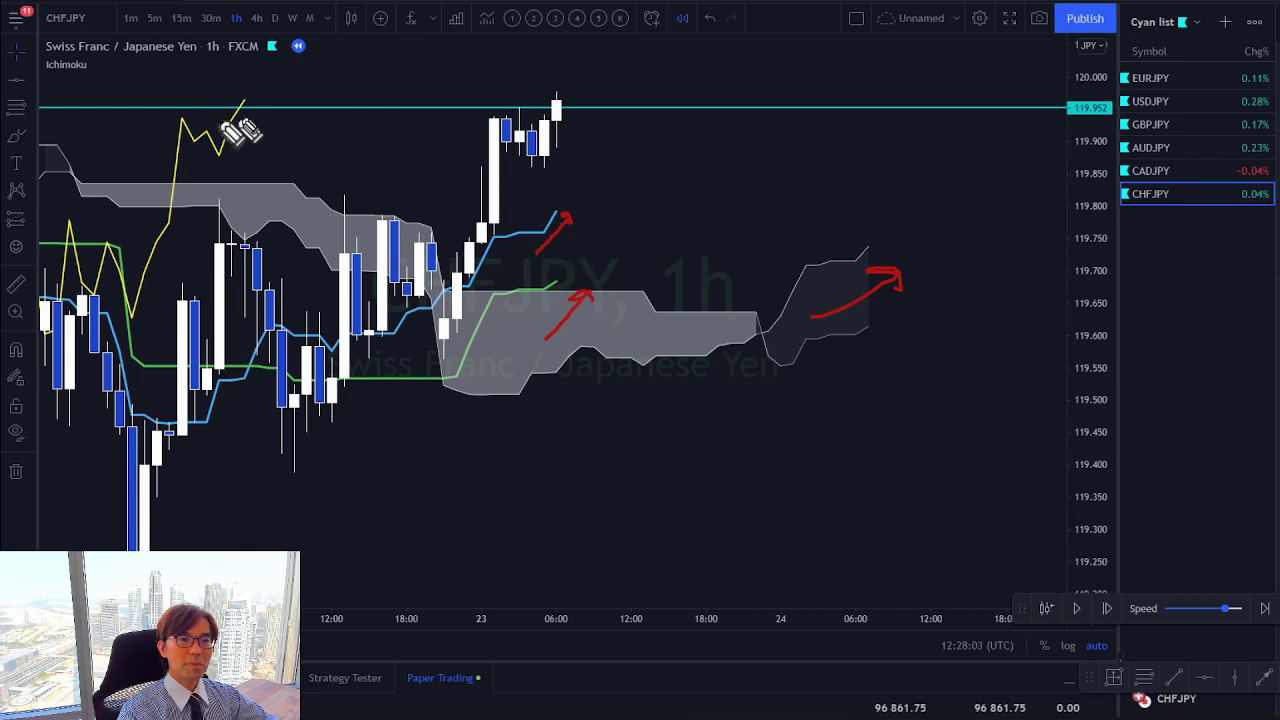
mouse_move(236, 130)
left_mouse_down()
mouse_move(243, 106)
mouse_move(257, 125)
left_mouse_up()
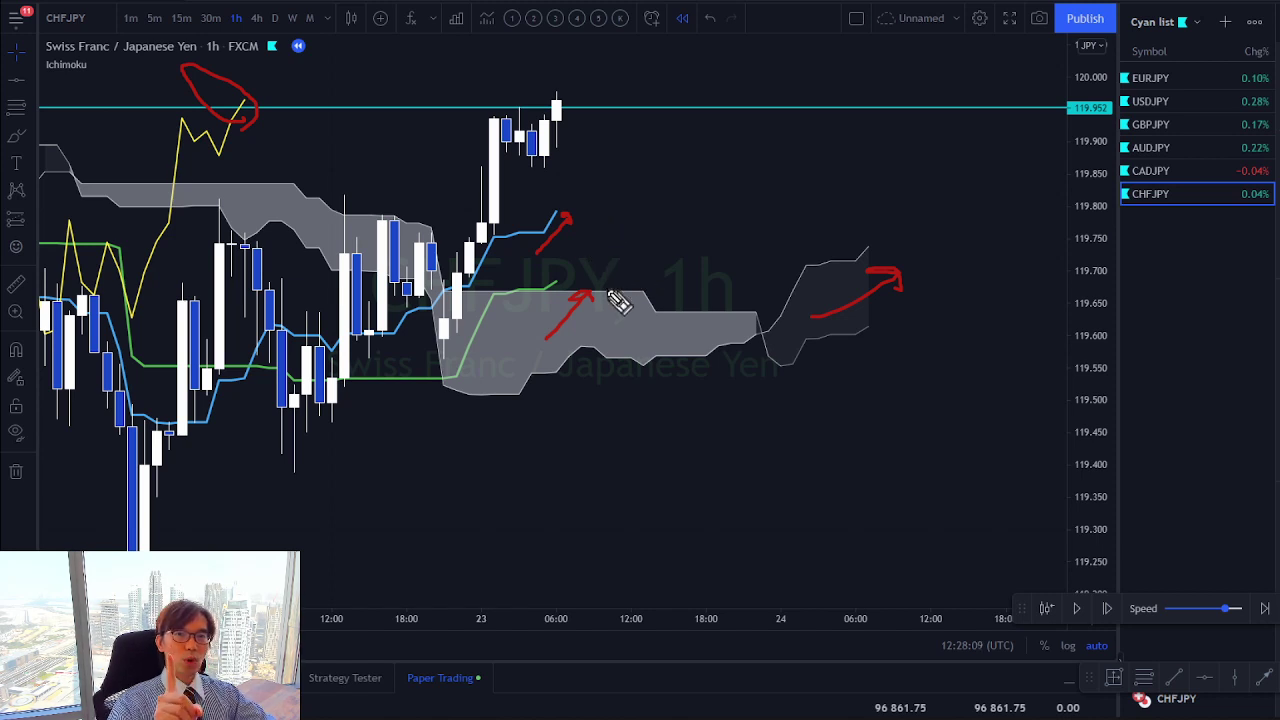
key("Escape")
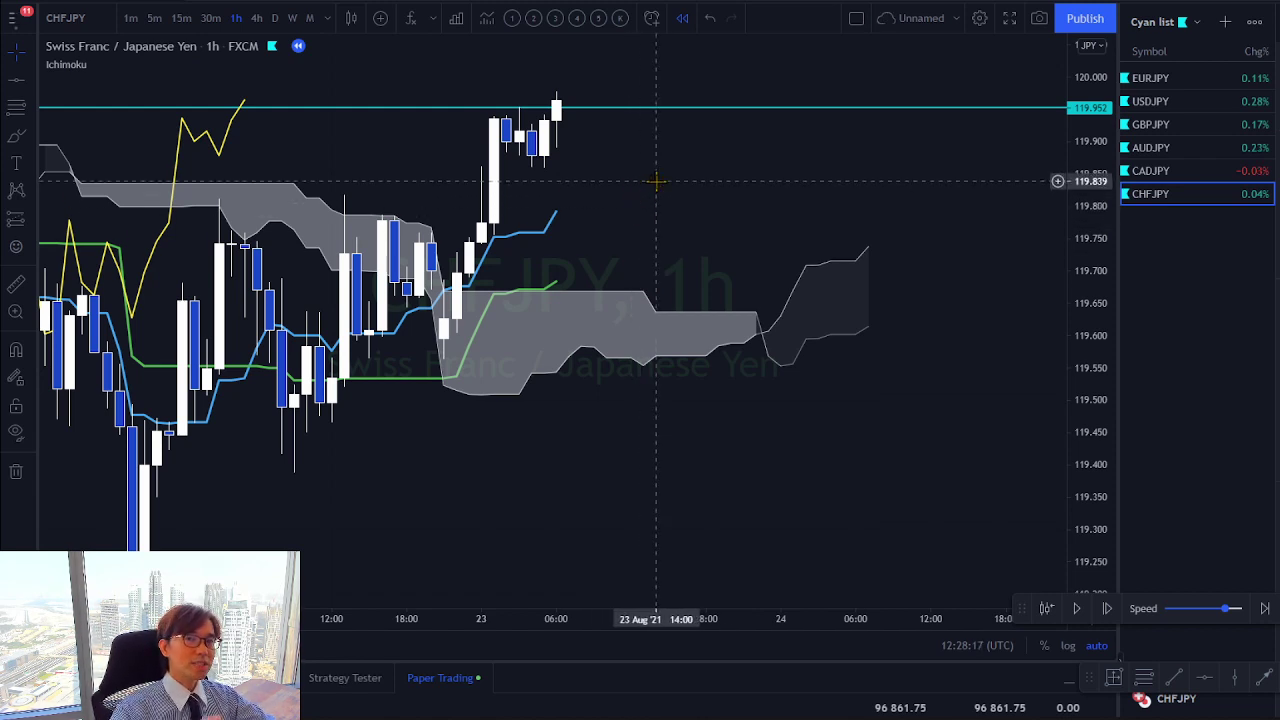
Switch to the Sessions overlay, step two bars forward, and arrow the candle breaking 120.208
left_click(597, 18)
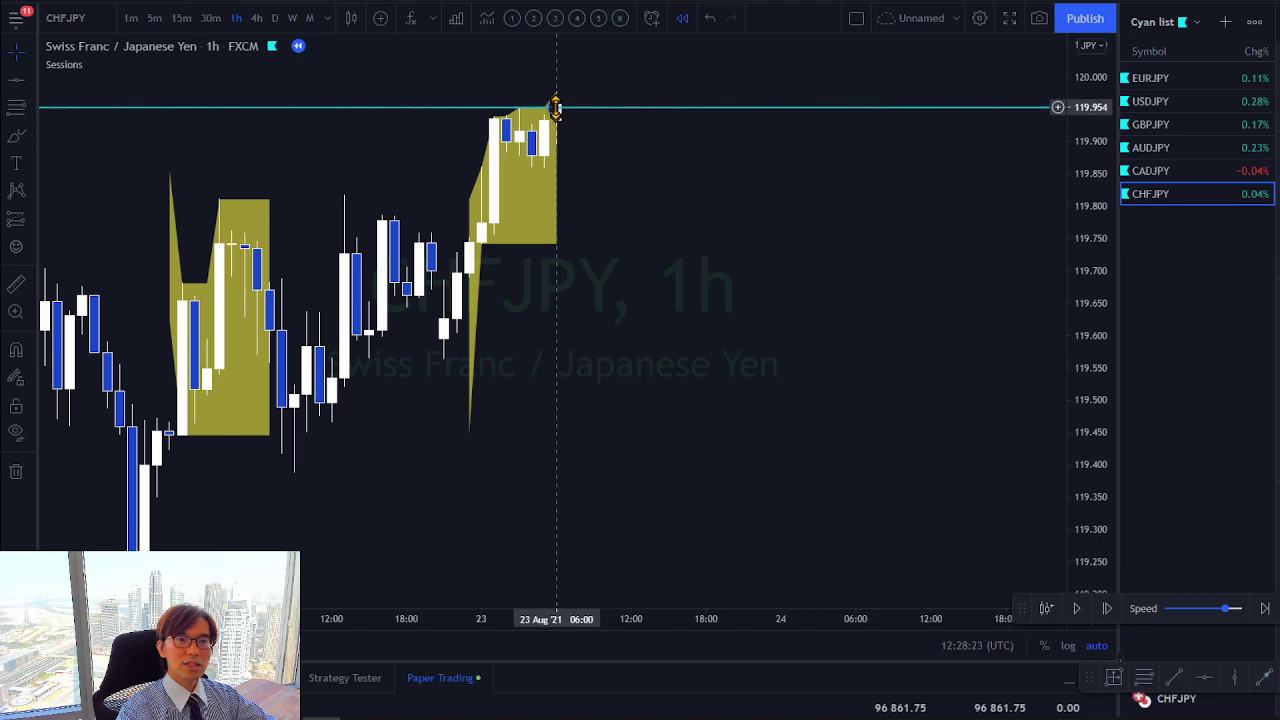
left_click(1104, 611)
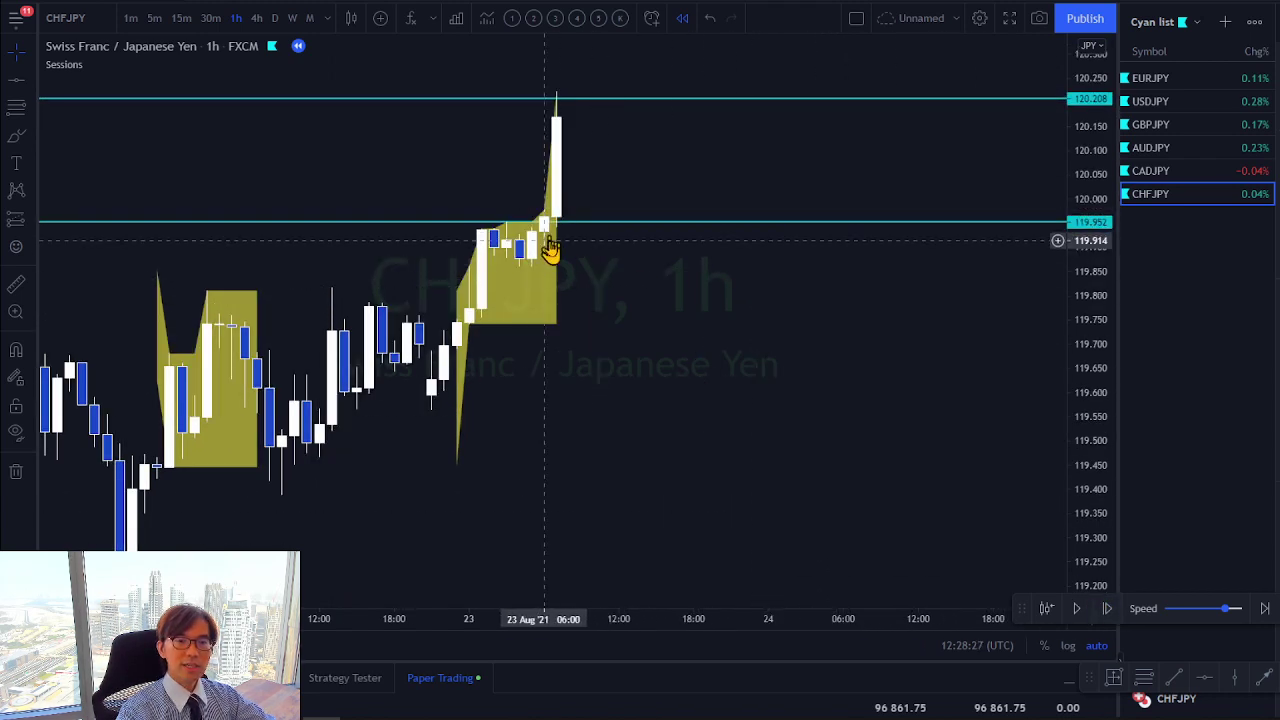
left_click(1107, 608)
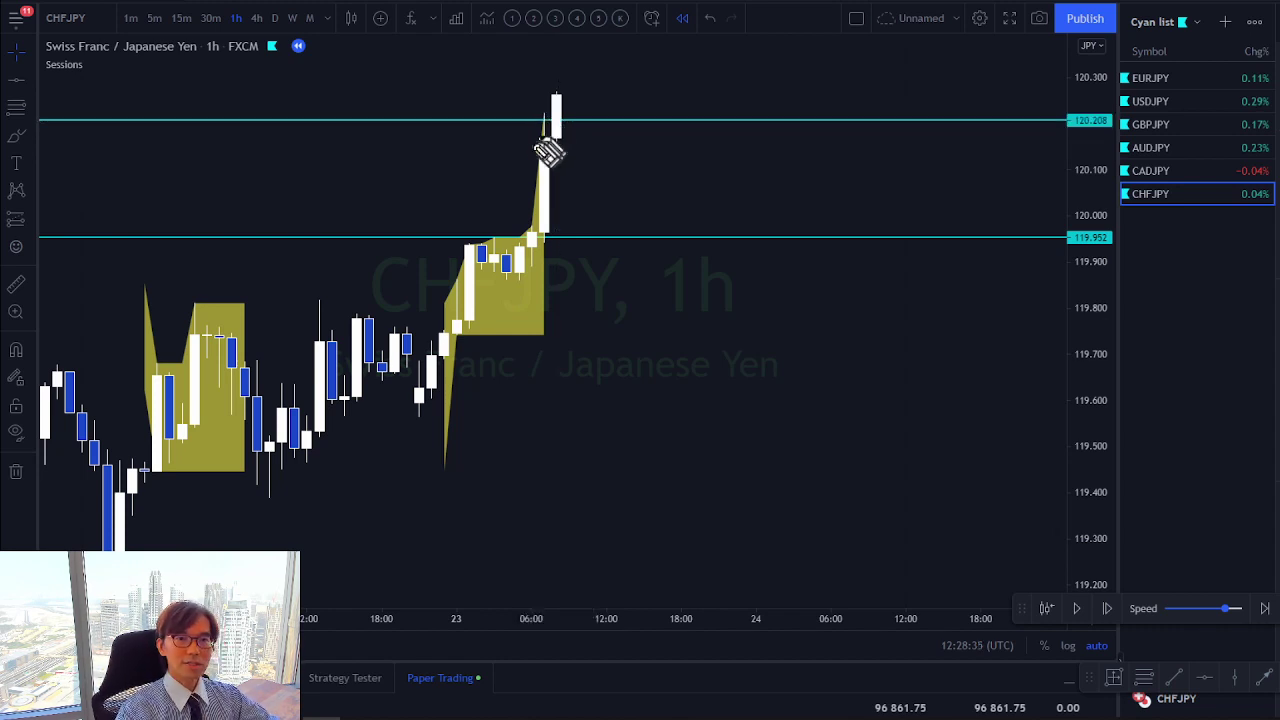
left_click_drag(527, 148, 558, 108)
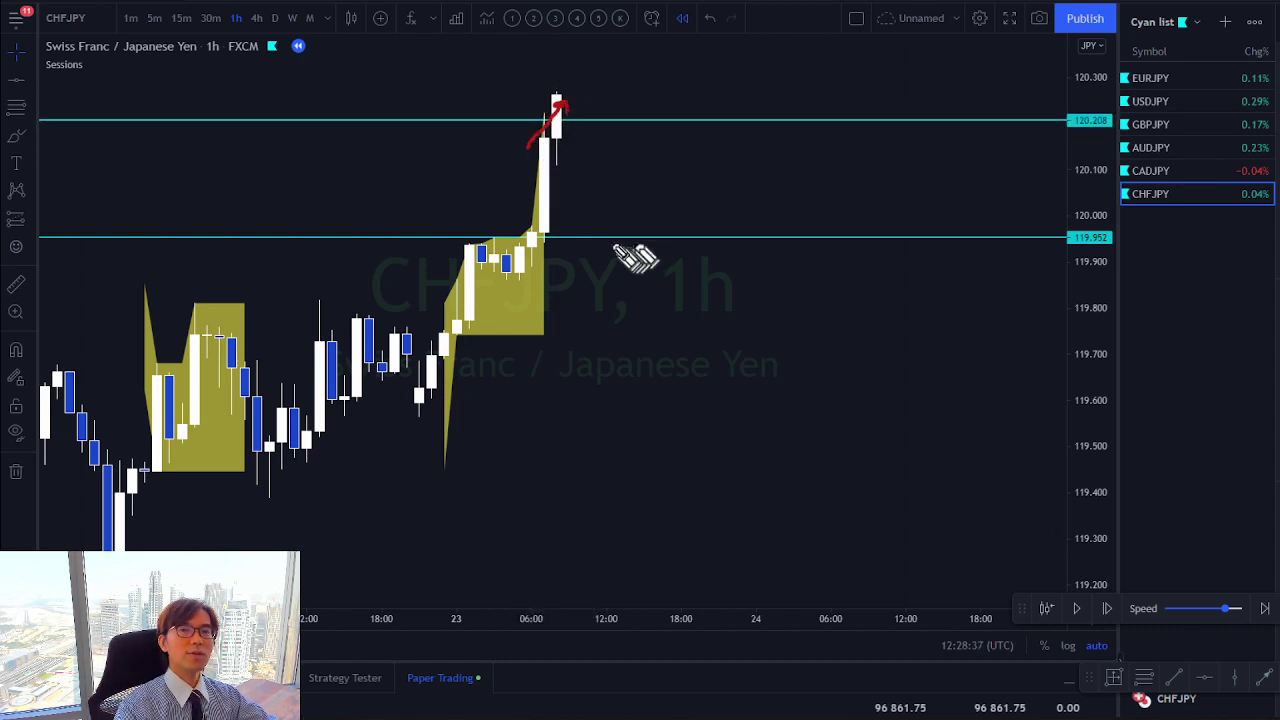